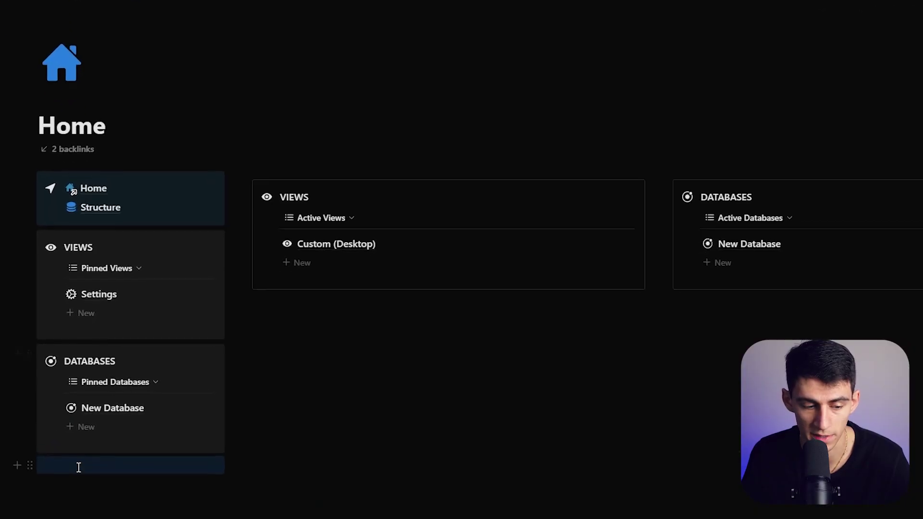
Insert a synced block with /synced and move the navigation, Views and Databases cards into it
text(/)
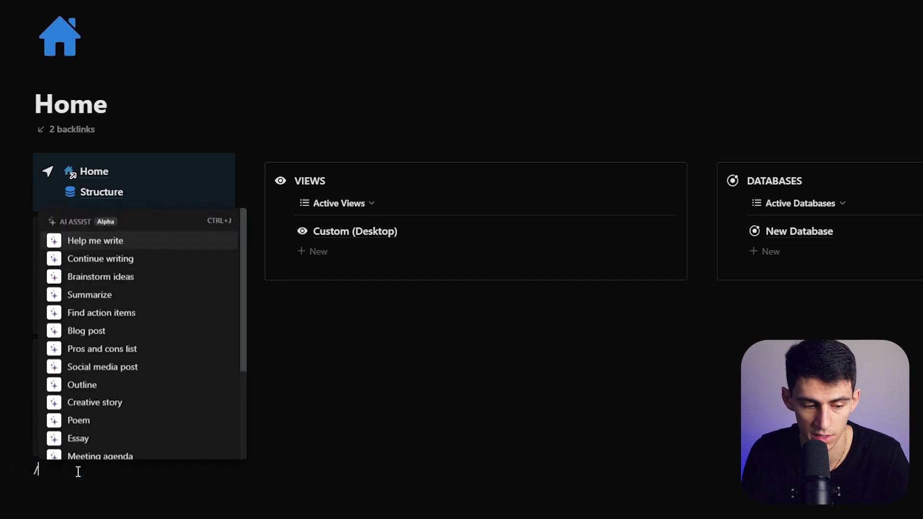
text(synced)
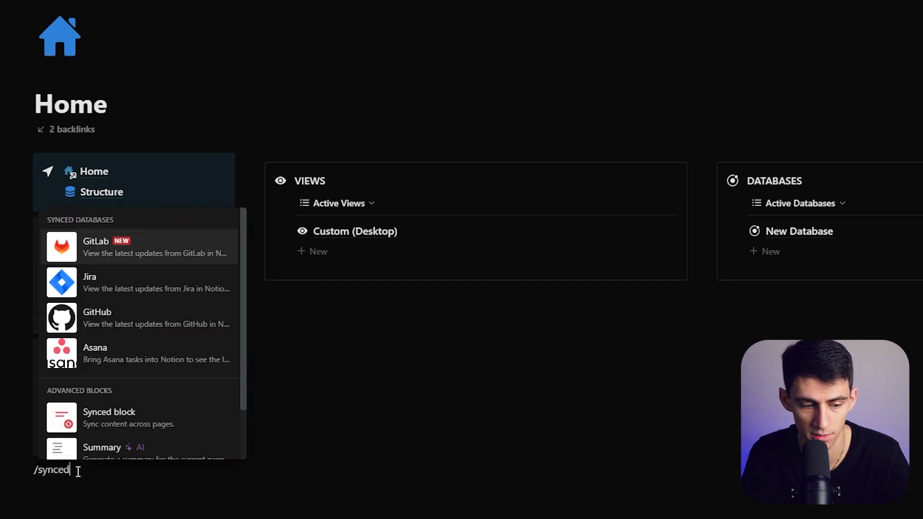
click(109, 412)
scroll(52, 114, down, 3)
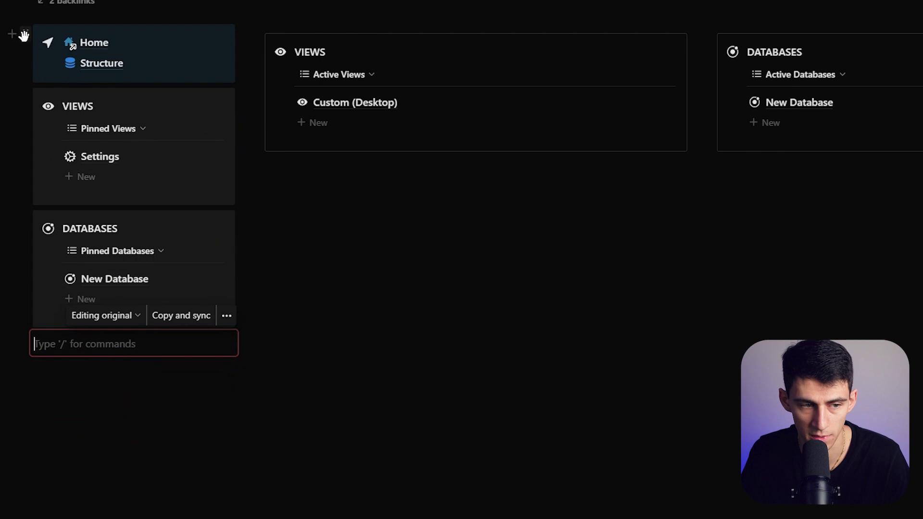
drag(24, 34, 57, 337)
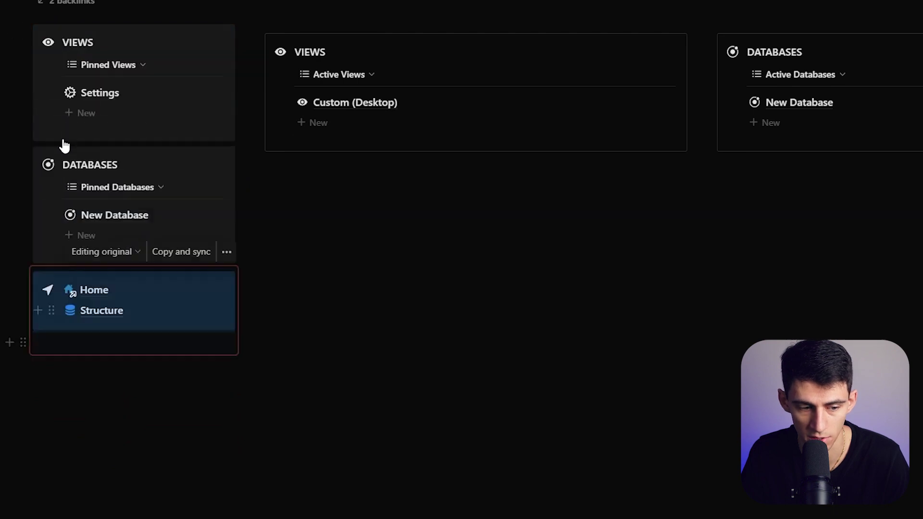
drag(21, 33, 50, 331)
drag(27, 31, 64, 333)
Remove the leftover empty line below the synced block and open the Structure page
click(101, 342)
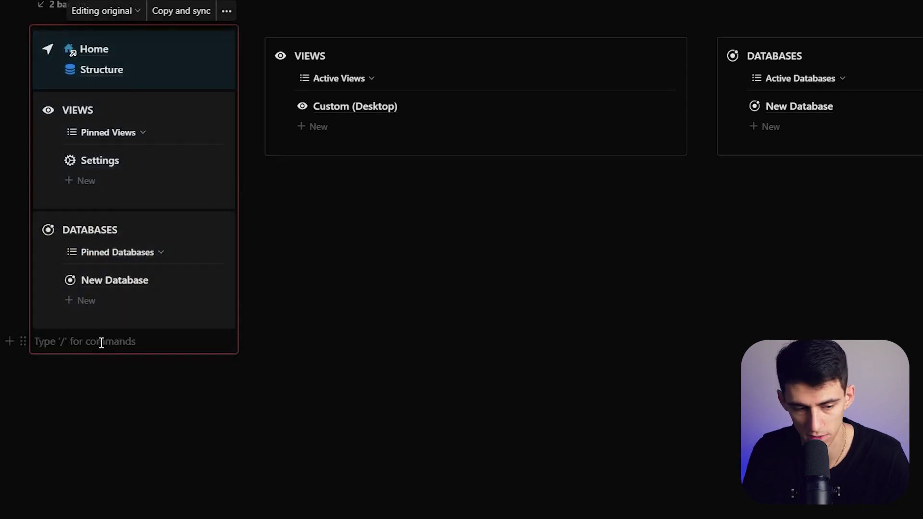
key(BackSpace)
key(Escape)
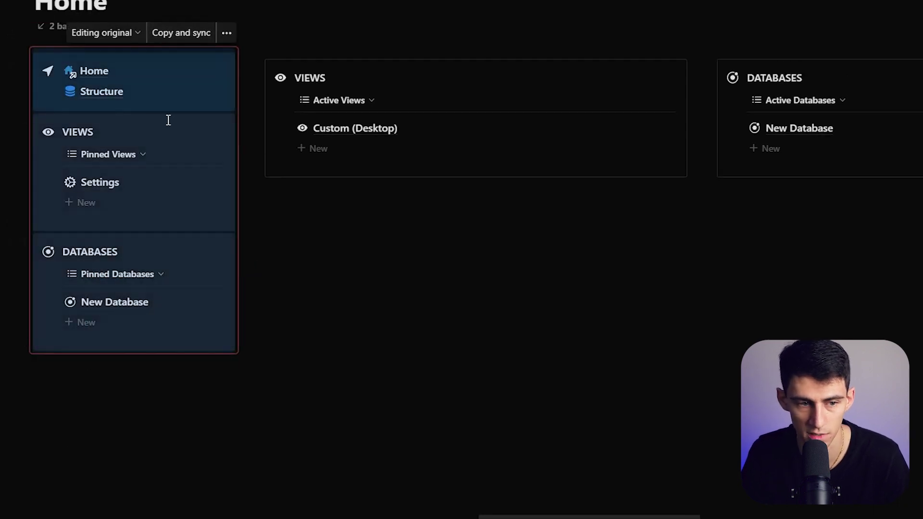
click(99, 90)
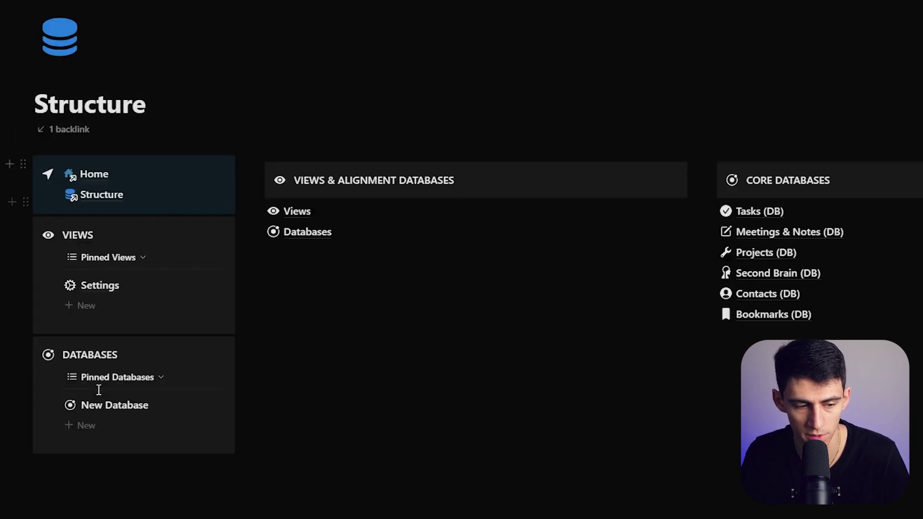
Add an empty line above the navigation and paste a synced copy of the block
click(74, 467)
drag(46, 456, 104, 164)
key(ctrl+v)
scroll(60, 299, down, 3)
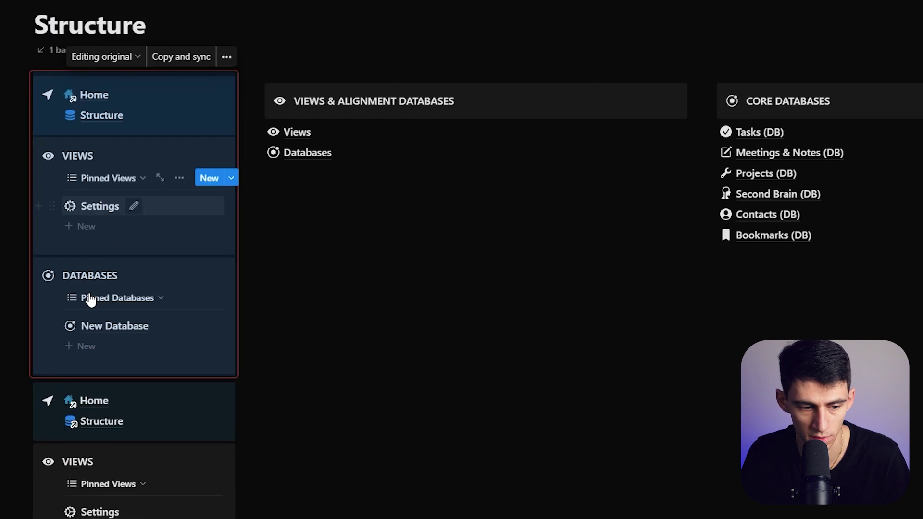
Delete the duplicate synced copy and show the templates for new Views entries
click(23, 339)
click(71, 299)
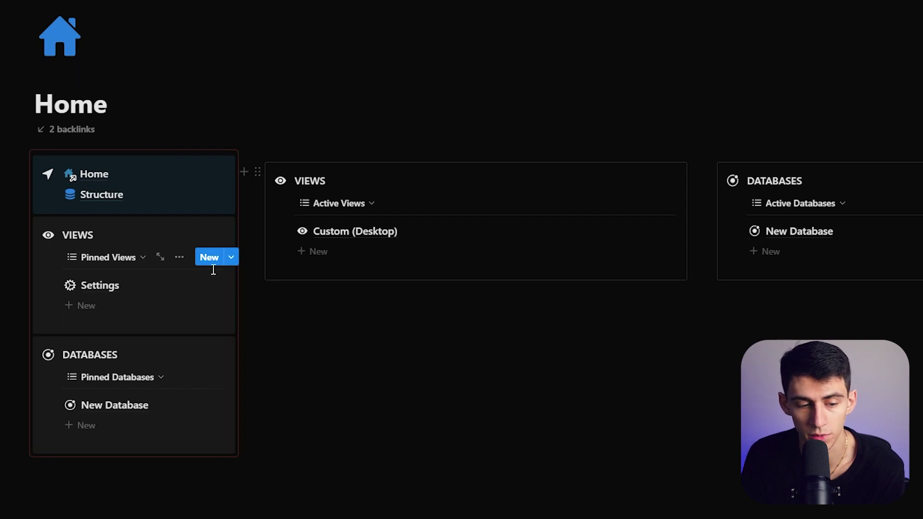
click(232, 258)
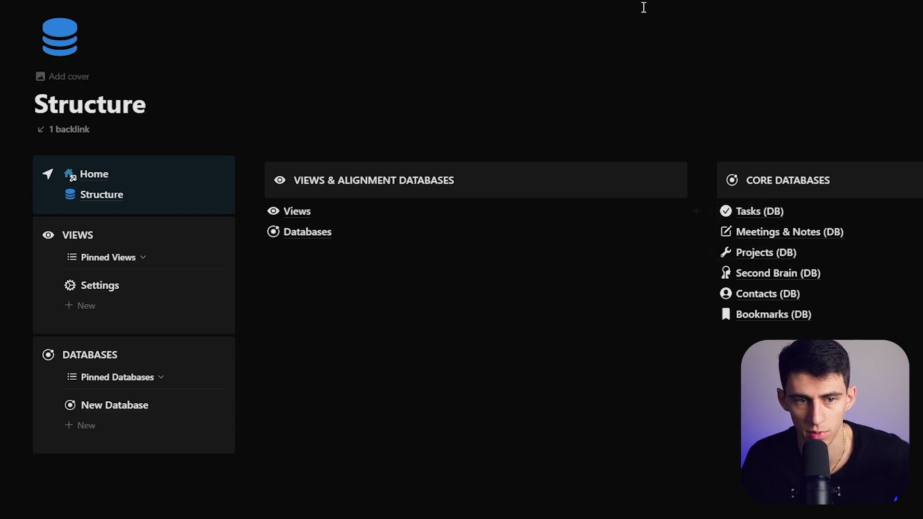
Start a new Views template titled Actions with a checkmark icon
click(231, 257)
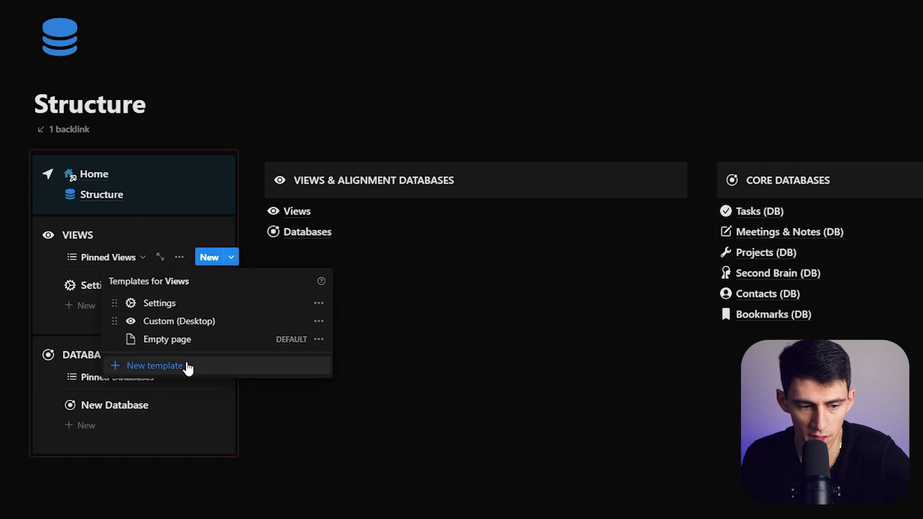
click(154, 365)
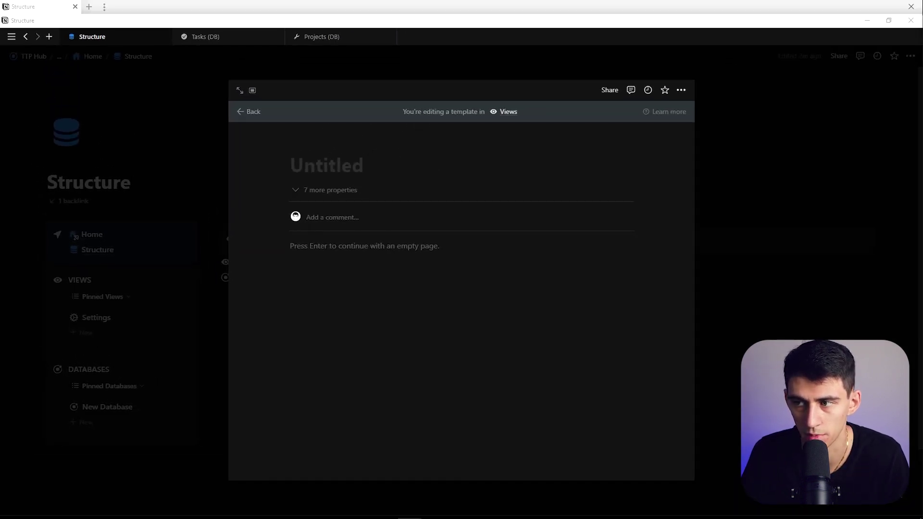
click(344, 174)
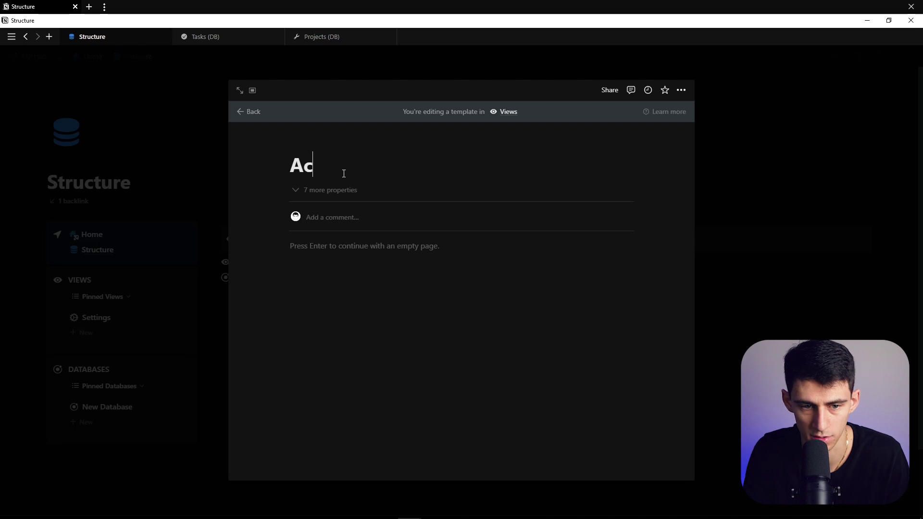
click(315, 146)
click(308, 183)
click(242, 242)
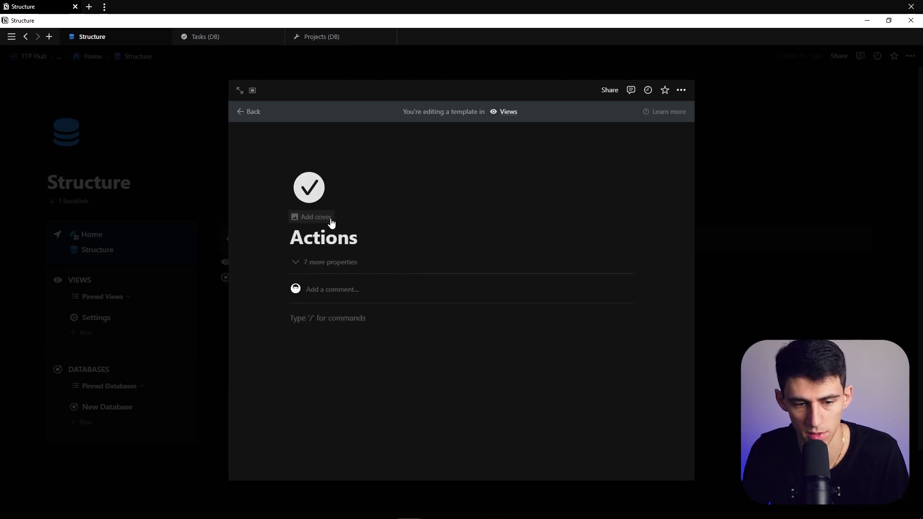
Add a column layout holding the pasted navigation block and make the Actions page full width
text(/col)
key(Return)
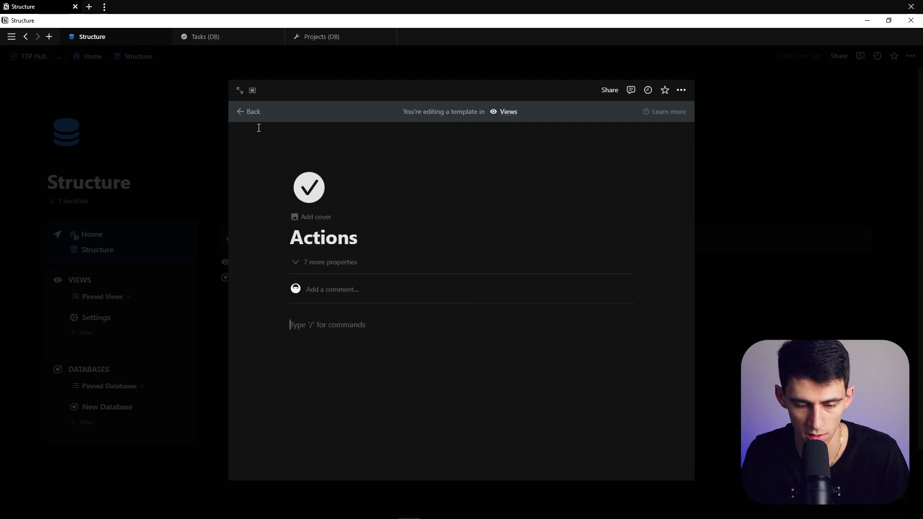
key(ctrl+v)
click(240, 90)
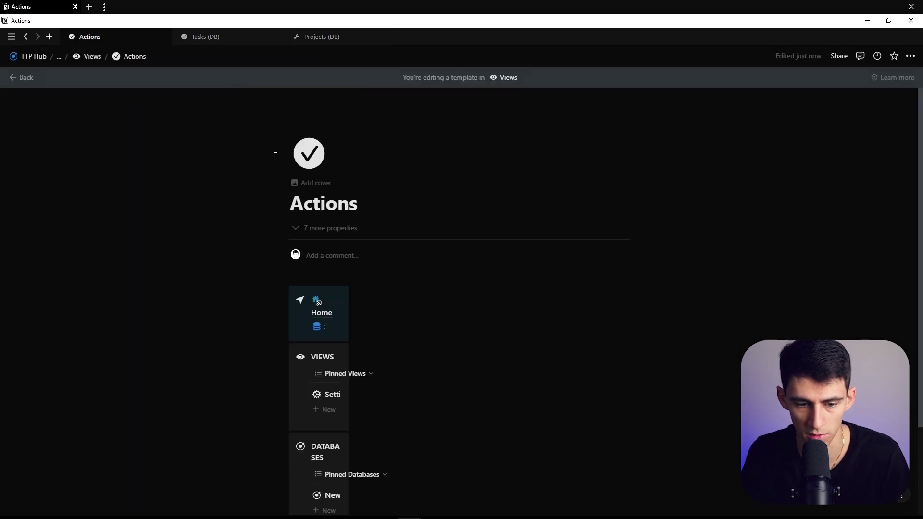
click(911, 56)
click(902, 138)
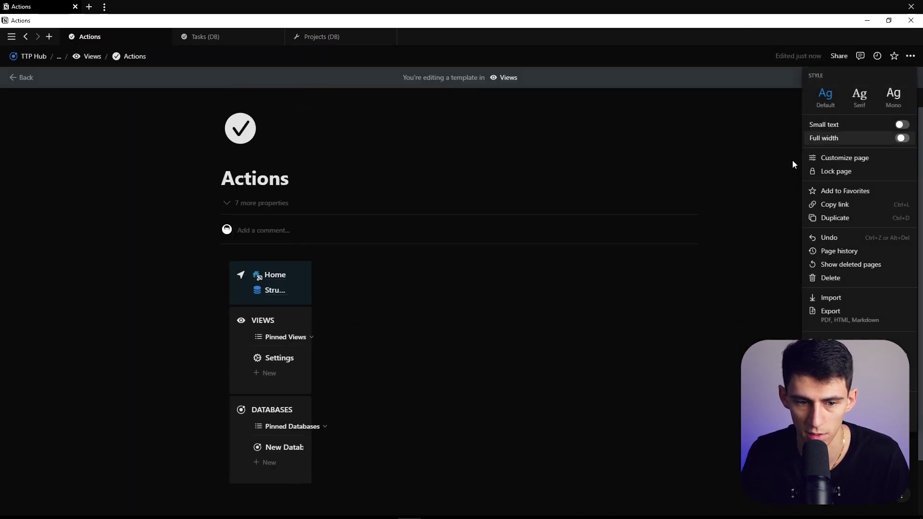
click(793, 165)
scroll(50, 298, down, 2)
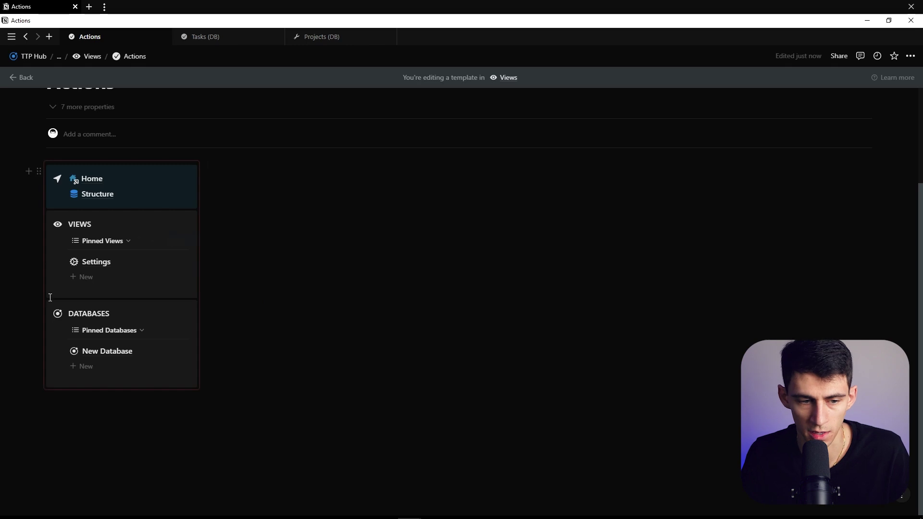
click(347, 180)
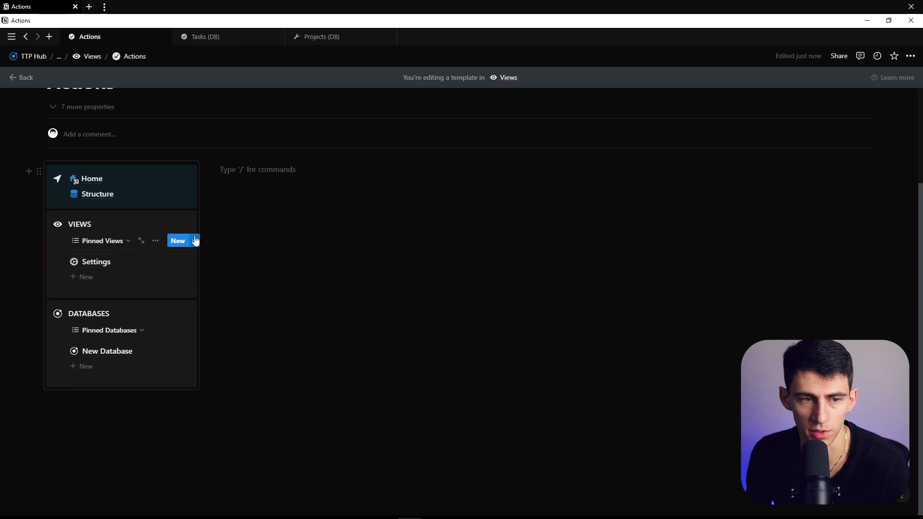
Embed the Tasks (DB) Table view as a linked table with its title hidden
click(227, 34)
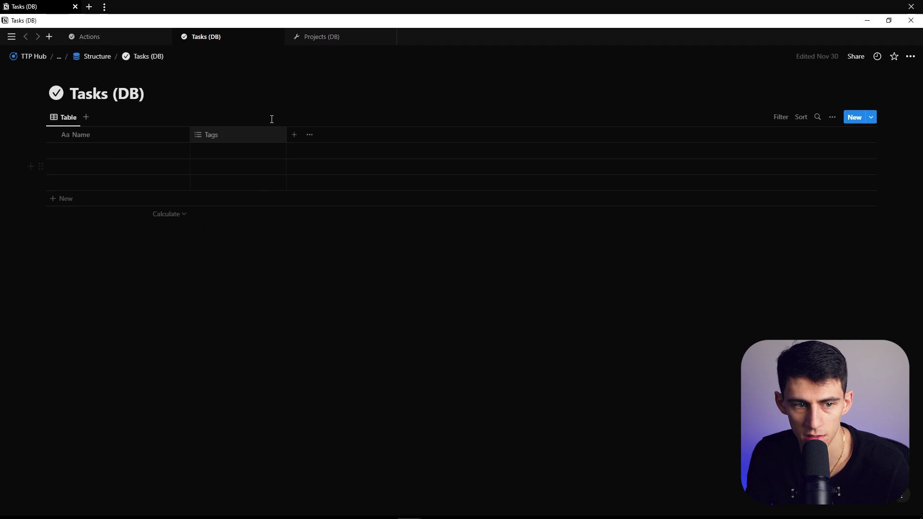
click(64, 118)
click(89, 168)
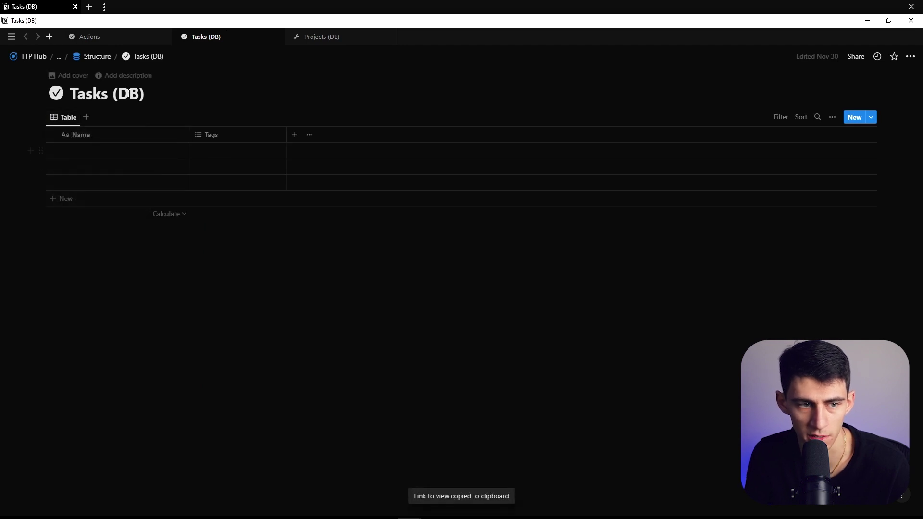
click(85, 37)
key(ctrl+v)
click(664, 187)
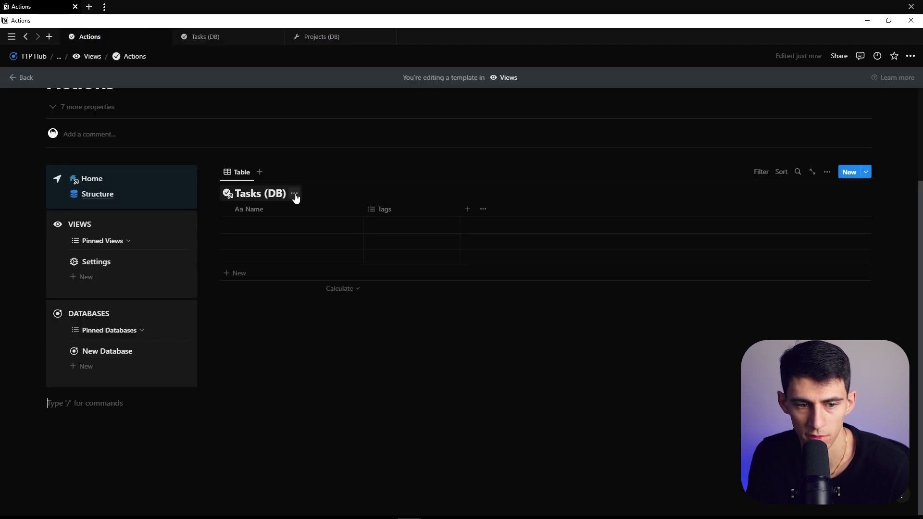
click(295, 195)
click(270, 244)
click(211, 42)
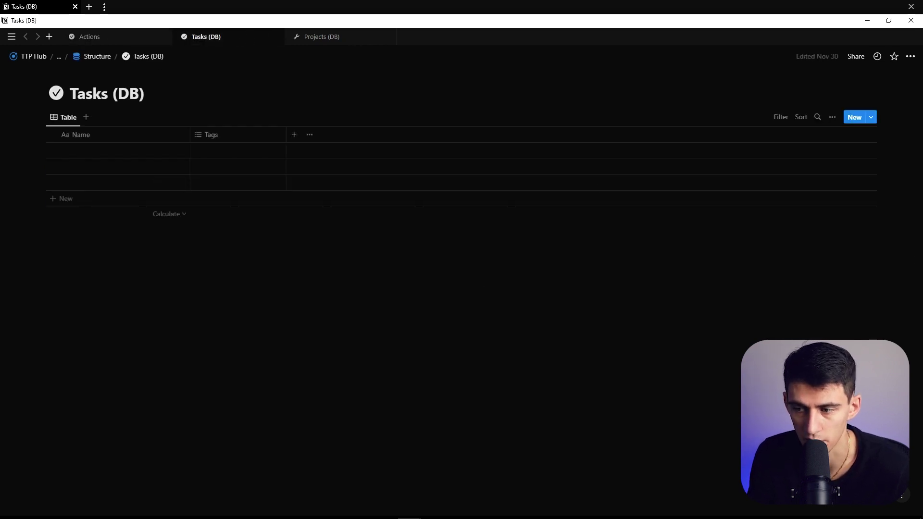
On the first task, add a Date property named Time
click(170, 152)
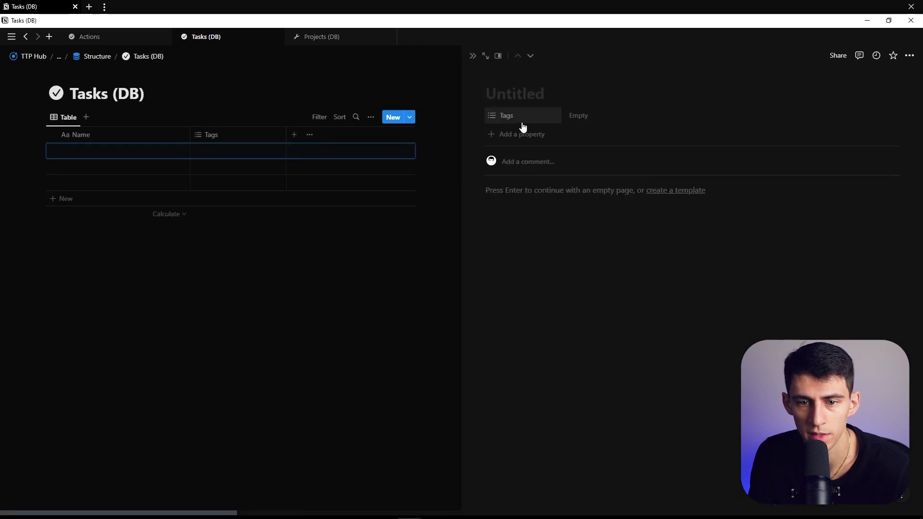
click(523, 127)
text(time)
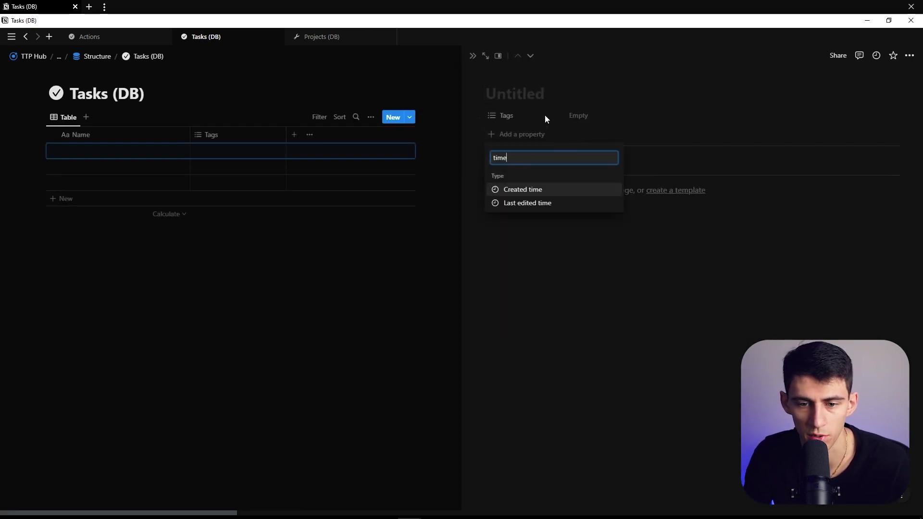
key(BackSpace)
key(BackSpace)
key(BackSpace)
key(BackSpace)
text(date)
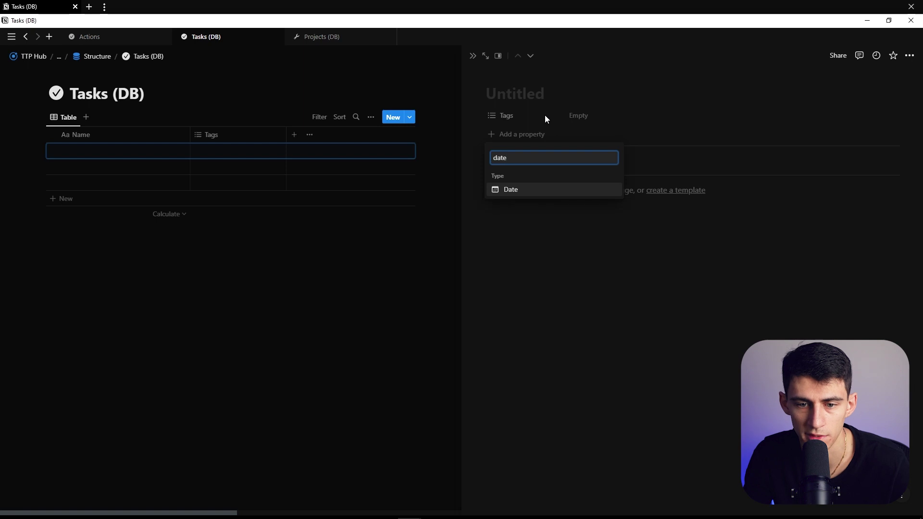
key(BackSpace)
key(BackSpace)
key(BackSpace)
key(BackSpace)
text(date)
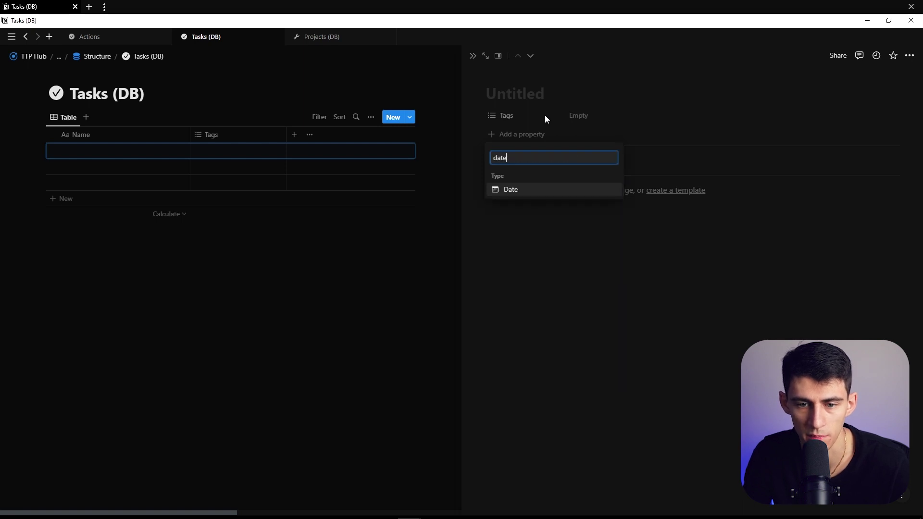
key(Return)
click(506, 119)
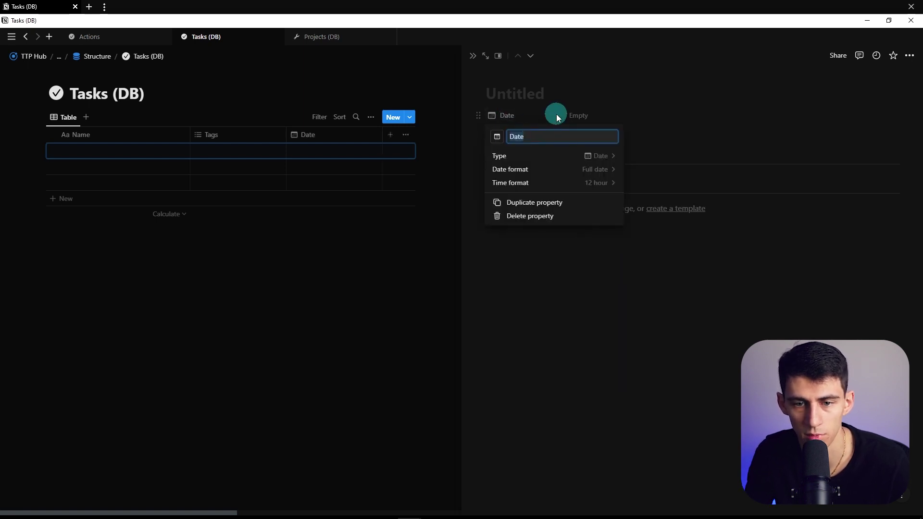
text(Time)
key(Return)
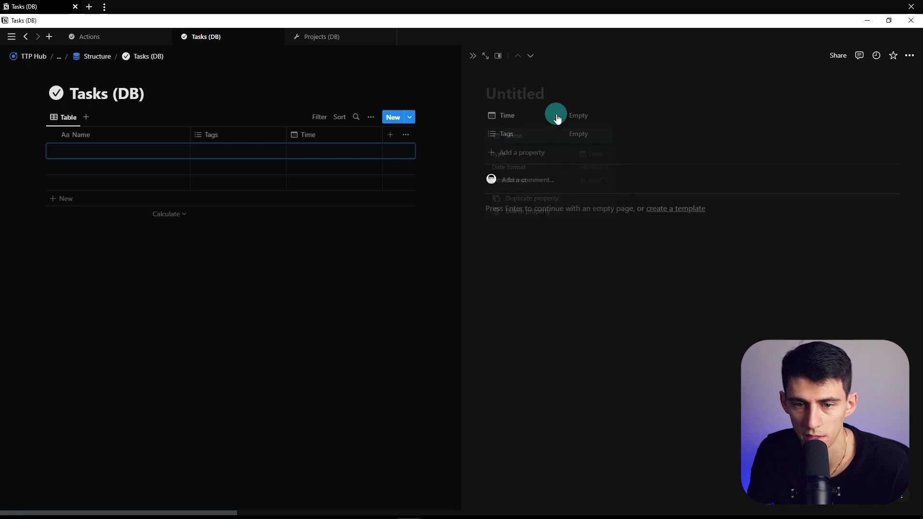
Add a second Date property, Due Date, to the tasks
click(523, 151)
text(date)
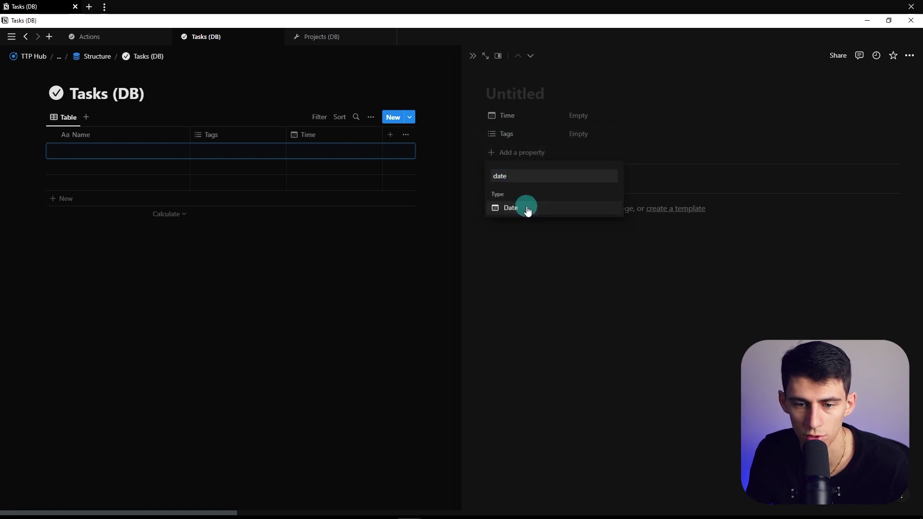
click(527, 210)
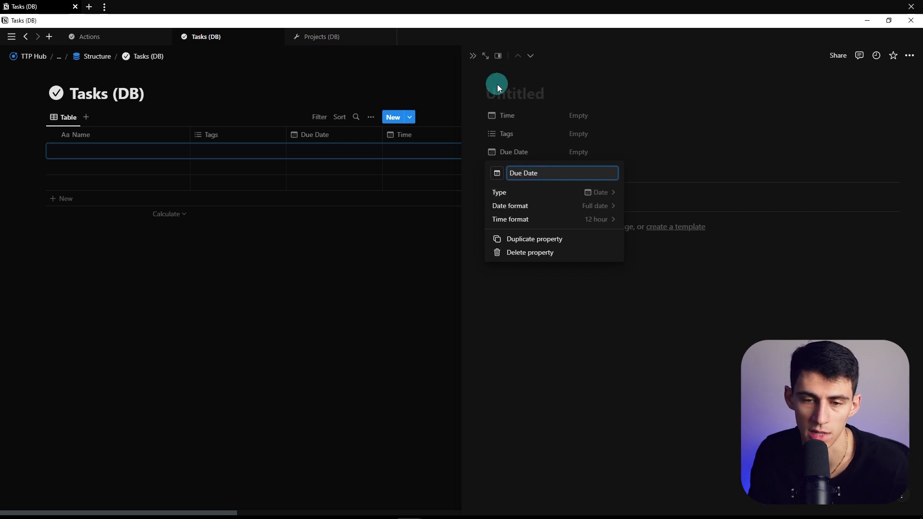
key(Escape)
Add a Person property for Assigned To on the task
click(531, 171)
text(as)
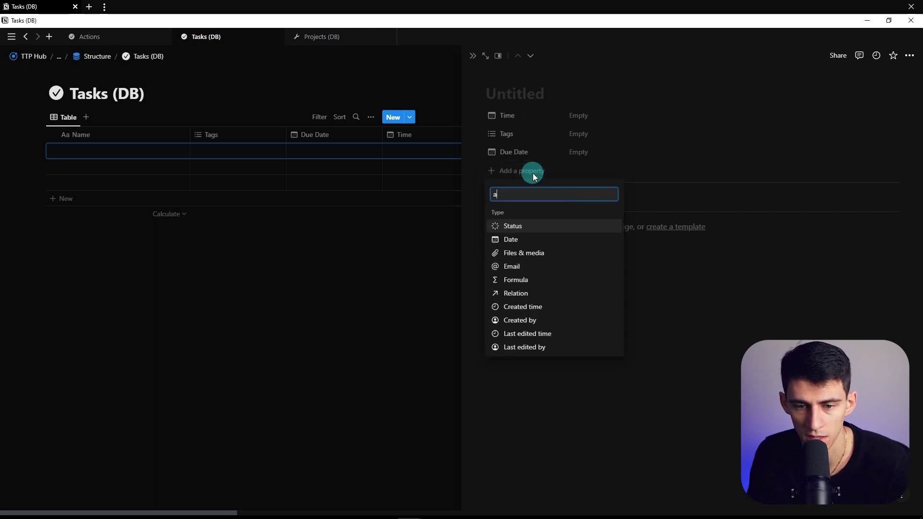
key(BackSpace)
key(BackSpace)
text(per)
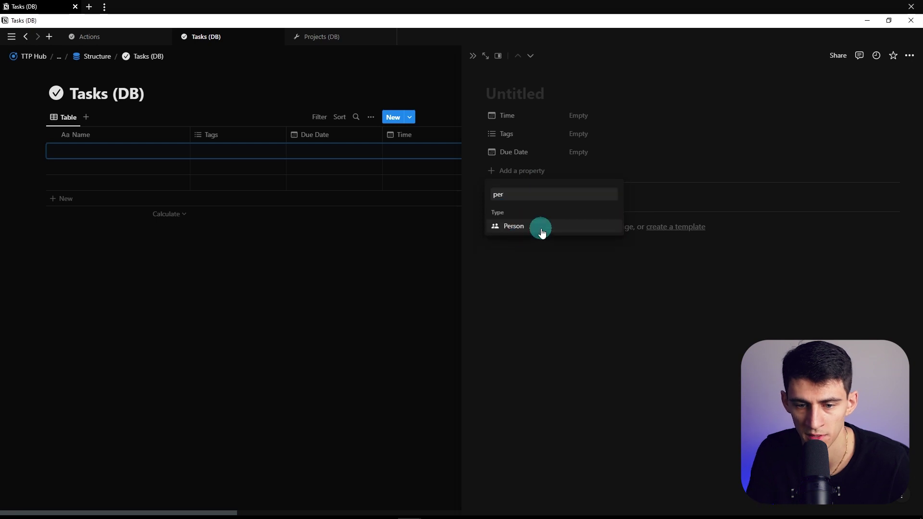
click(521, 235)
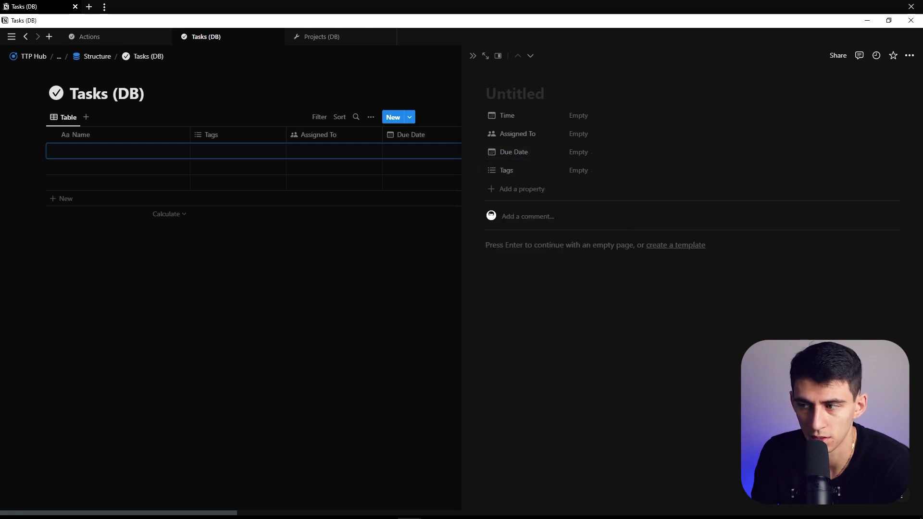
Create the Tags options Ad Hoc, Project, Recurring, Review and Planning
click(620, 168)
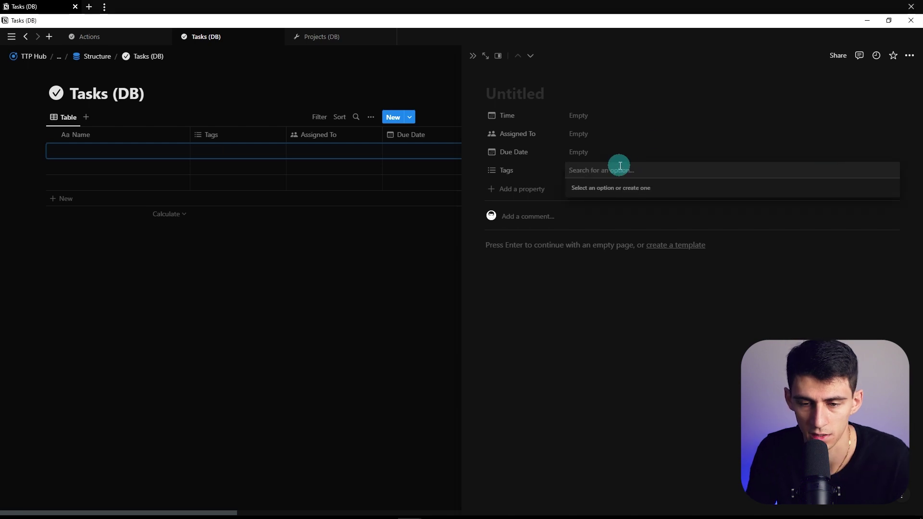
text(Ad Hoc)
key(Return)
text(Rroject)
key(Return)
text(R)
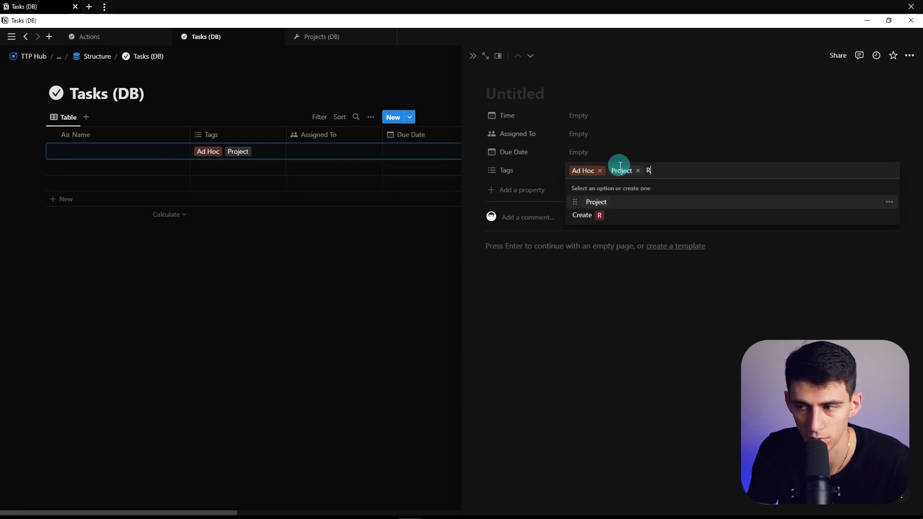
text(ecurring)
key(Return)
text(Review)
key(Return)
text(Planning)
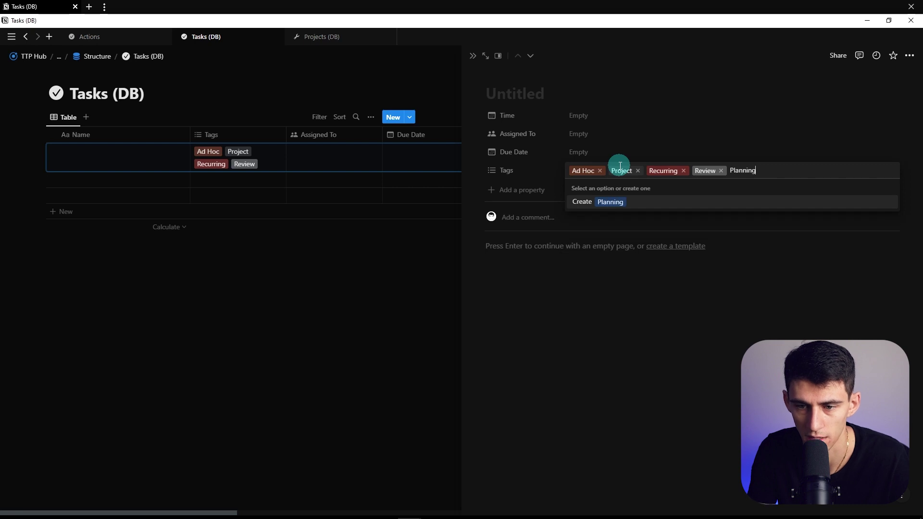
key(Return)
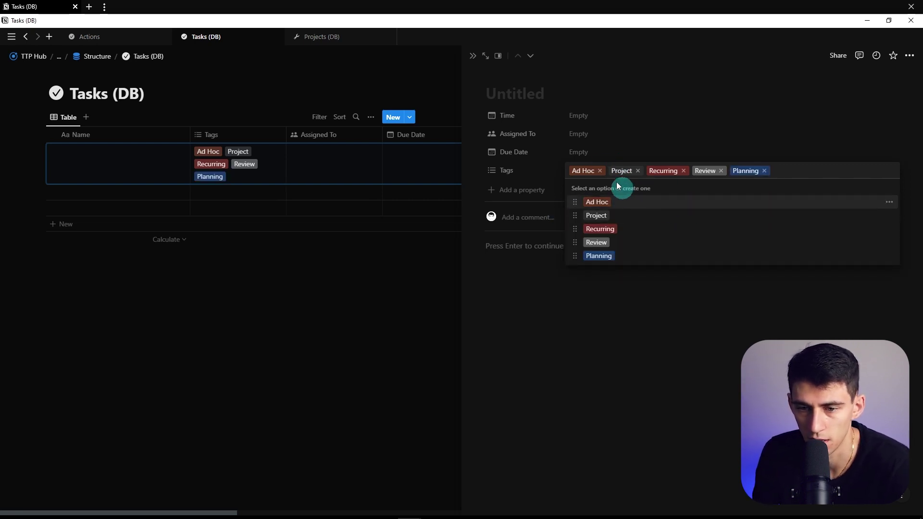
Make the Project tag red
click(890, 215)
click(832, 407)
click(798, 334)
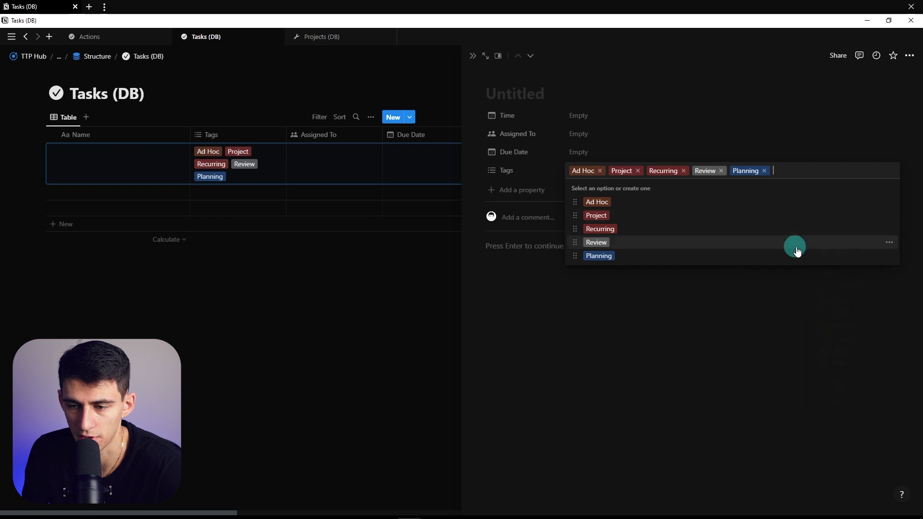
click(888, 245)
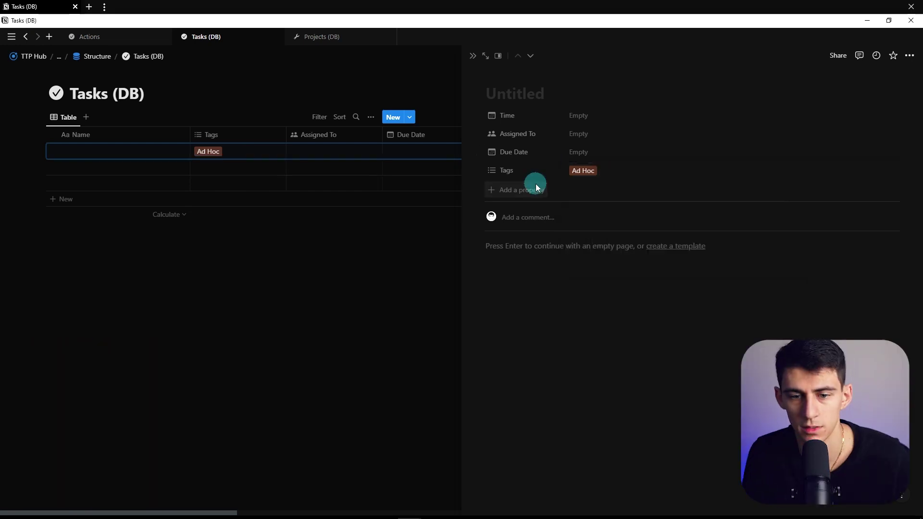
Add a Select property named Priority to the task
click(536, 185)
text(se)
key(Return)
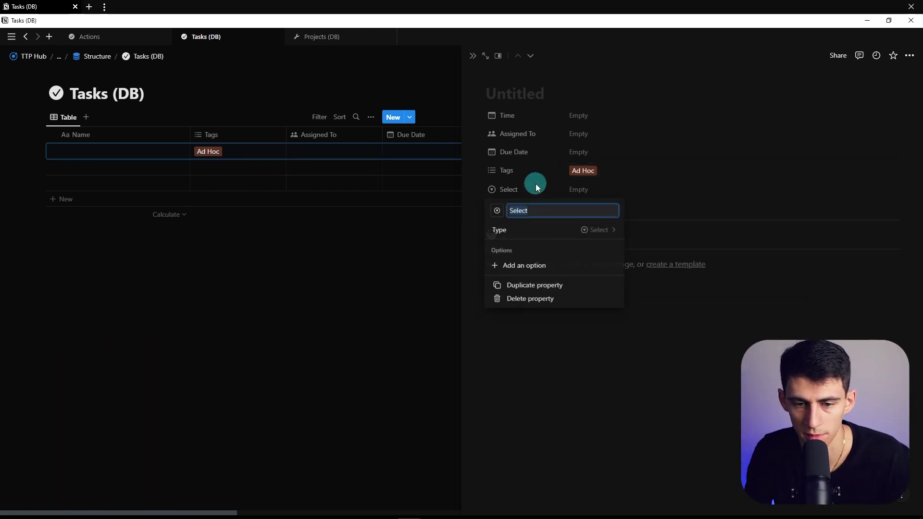
key(BackSpace)
text(Priority)
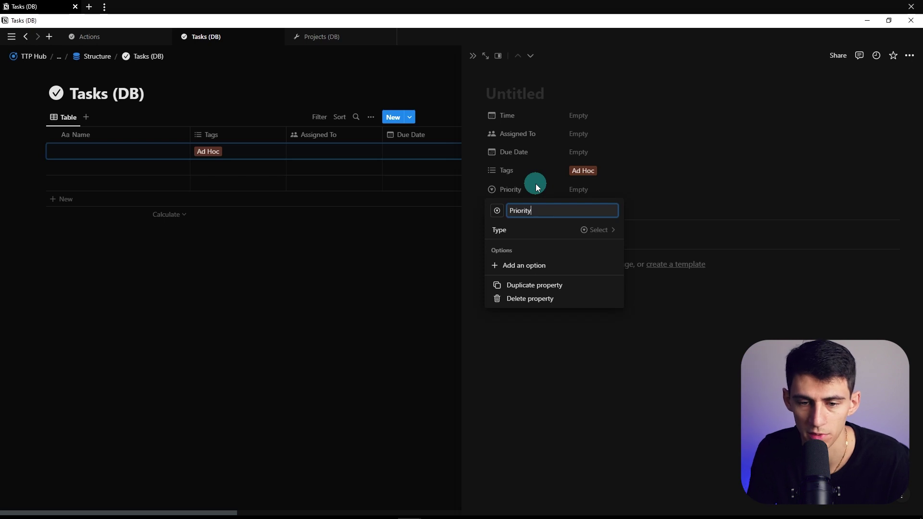
key(Return)
Create a red High option for Priority
click(584, 189)
text(High)
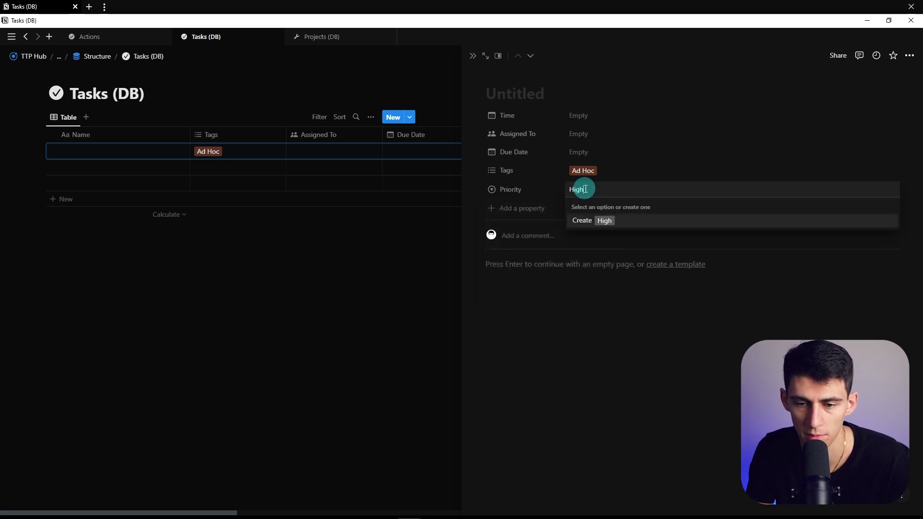
key(Return)
click(584, 189)
click(888, 222)
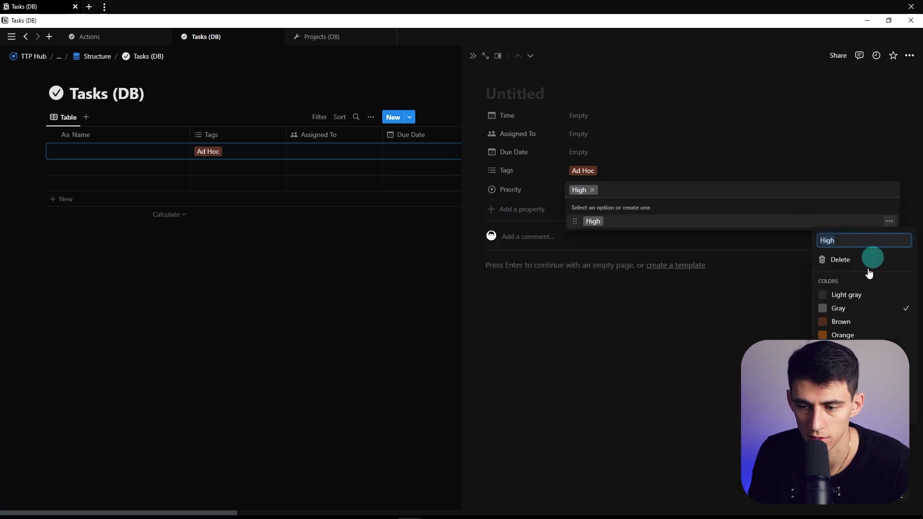
click(836, 416)
click(593, 191)
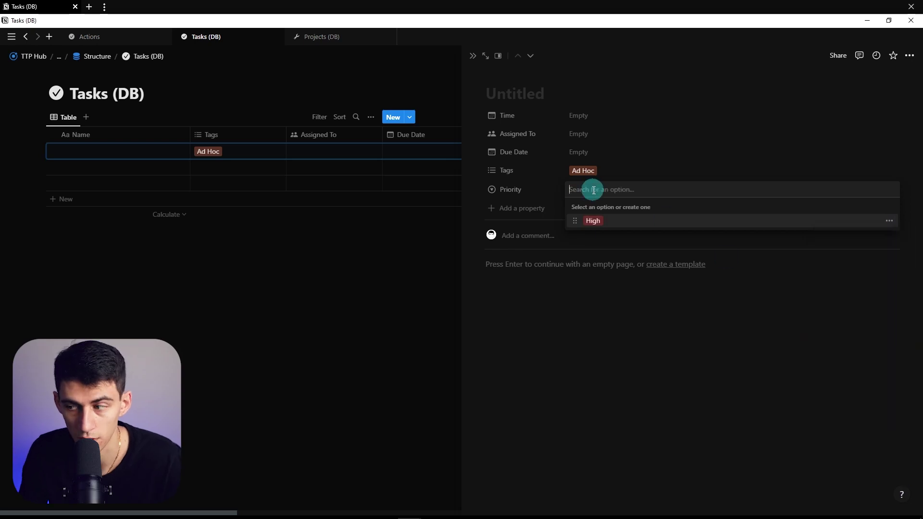
Add Medium and Low Priority options, then leave this task's priority empty
text(Medium)
key(Return)
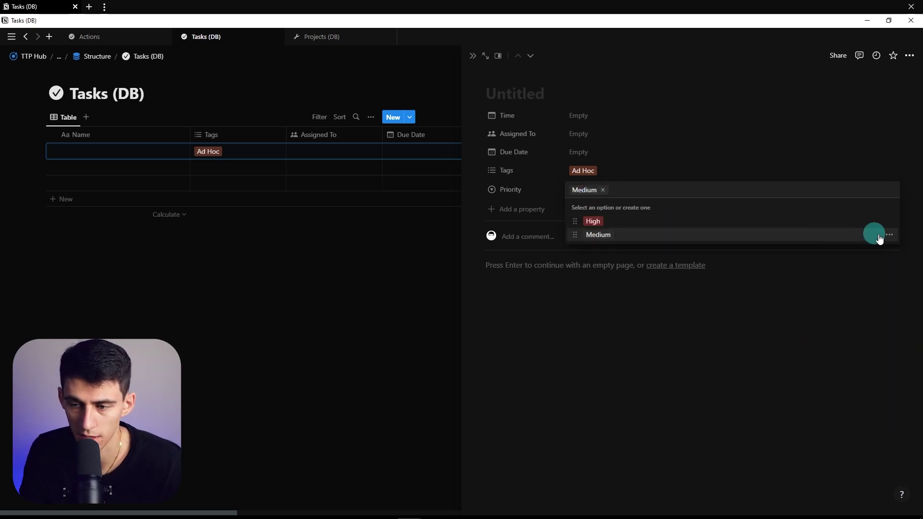
click(889, 235)
click(640, 189)
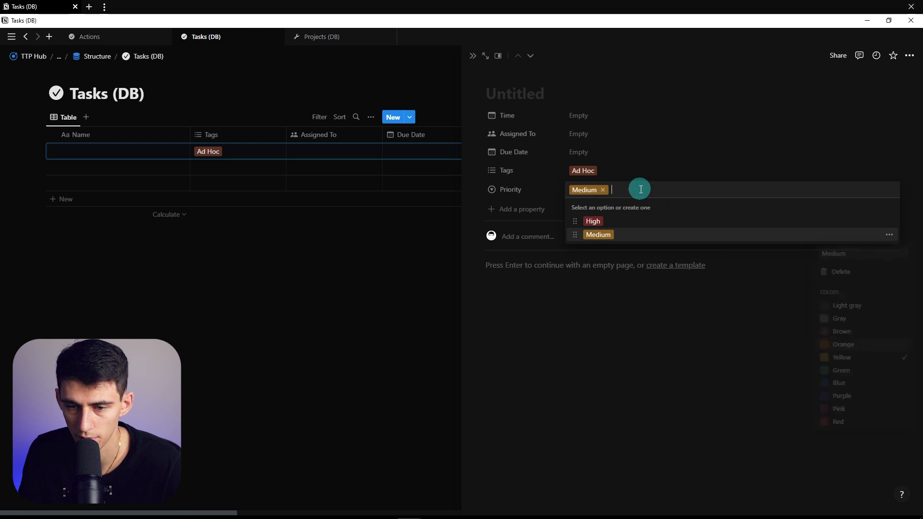
text(Low)
key(Return)
click(639, 189)
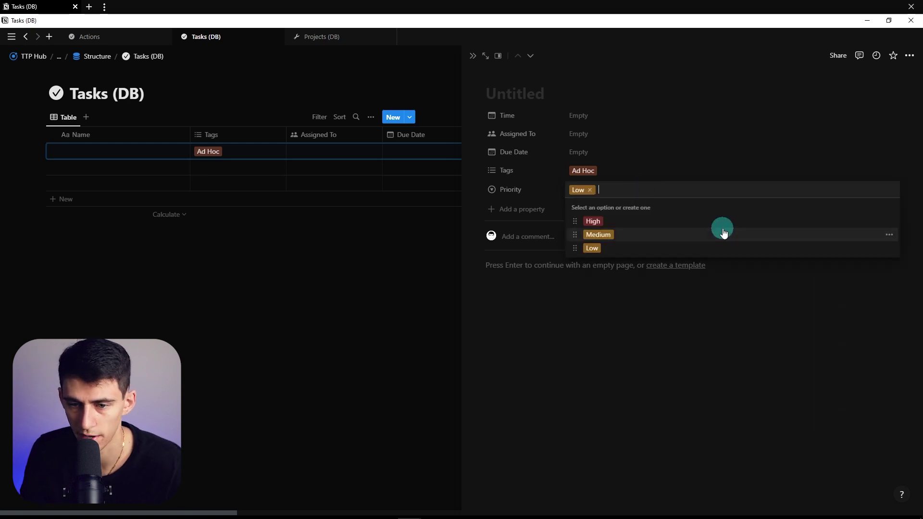
click(889, 248)
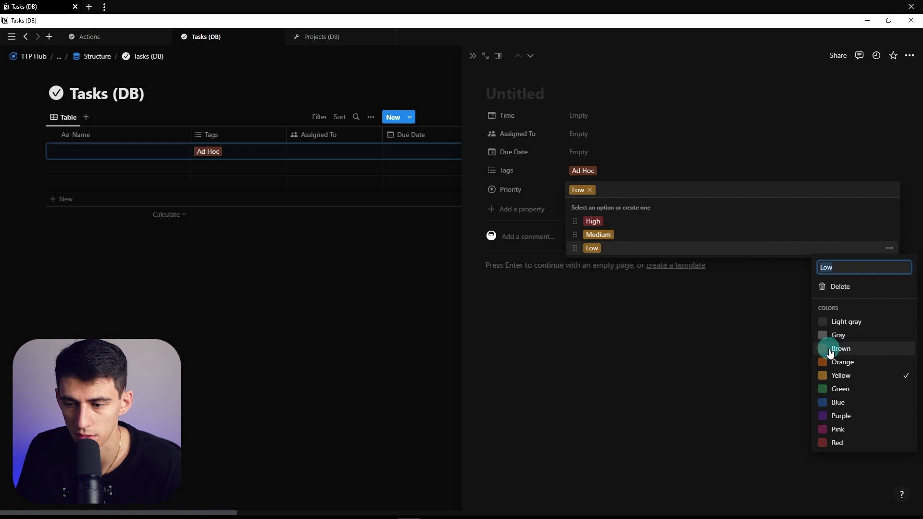
click(861, 172)
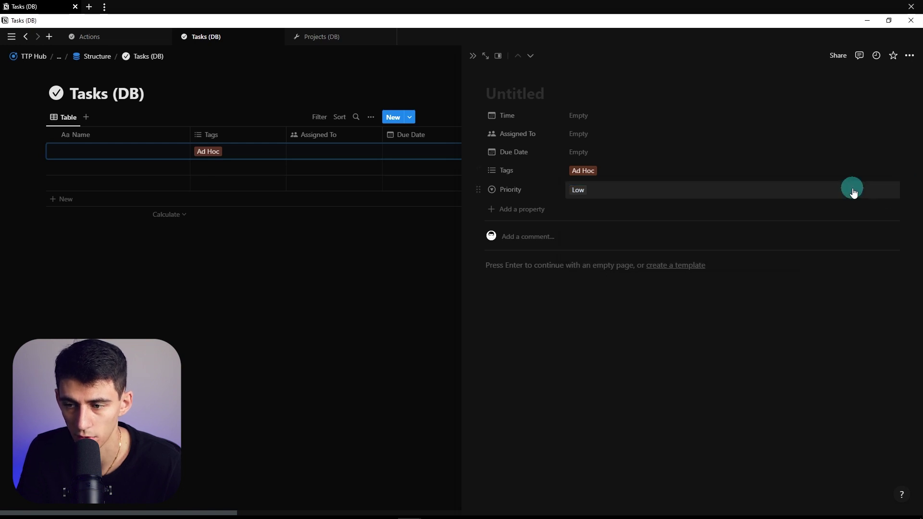
key(BackSpace)
click(861, 171)
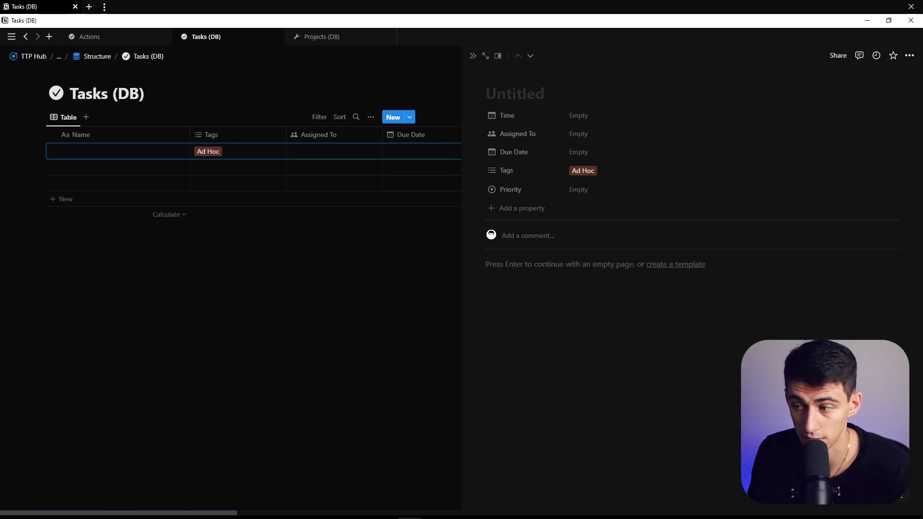
Add Files & media, URL and Checkbox properties to the task
click(528, 207)
text(file)
key(Return)
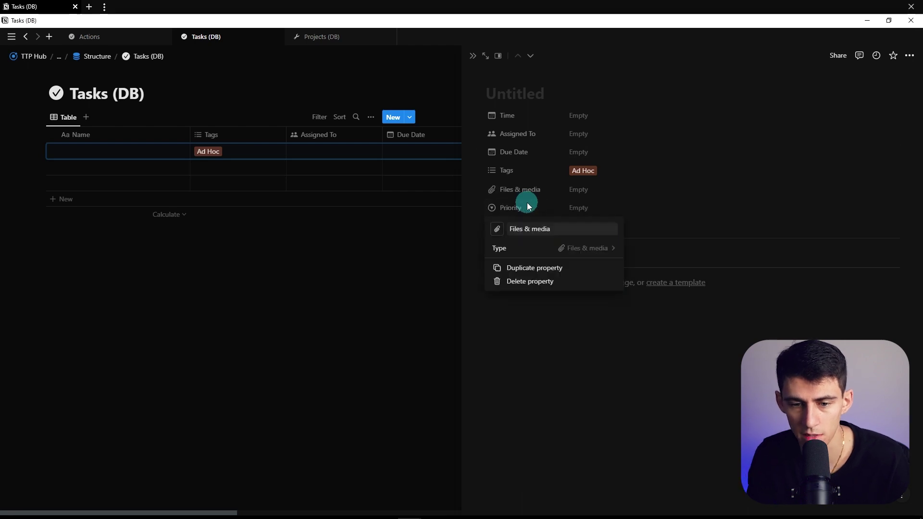
click(532, 225)
text(url)
key(Return)
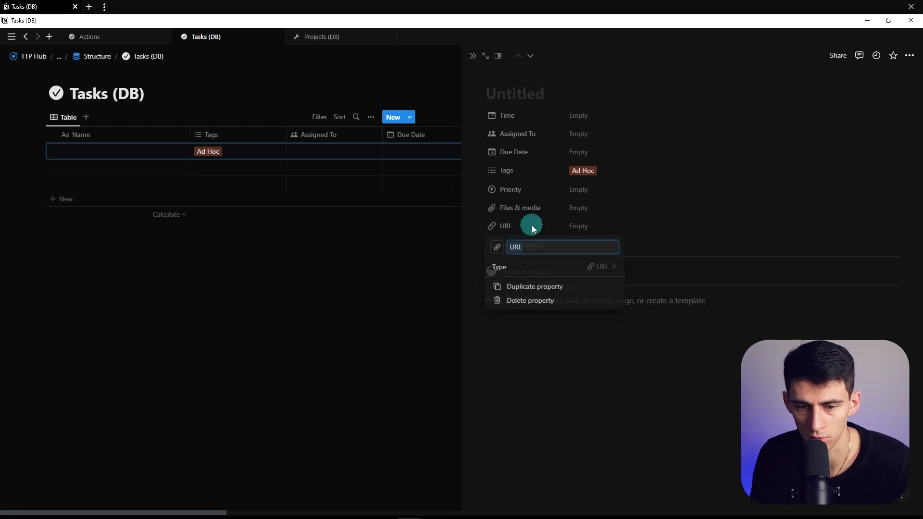
click(533, 241)
text(stat)
key(BackSpace)
key(BackSpace)
key(BackSpace)
key(BackSpace)
text(check)
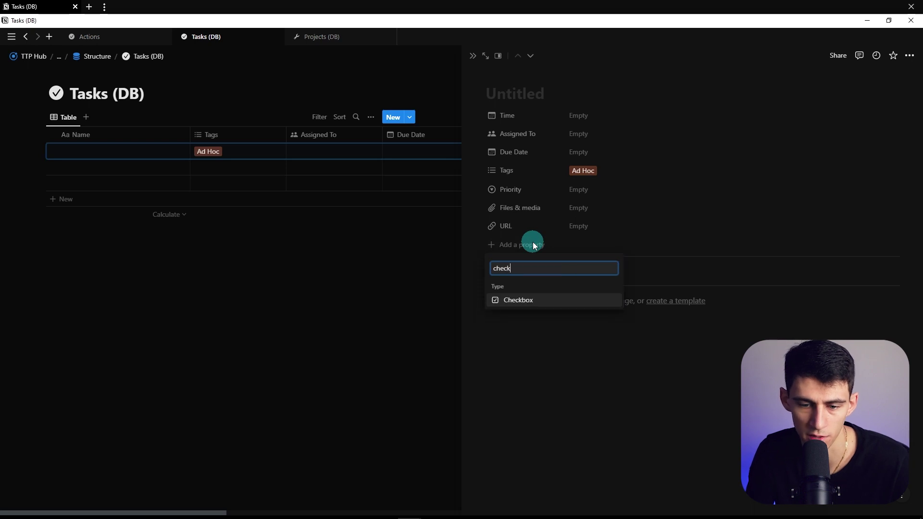
key(Return)
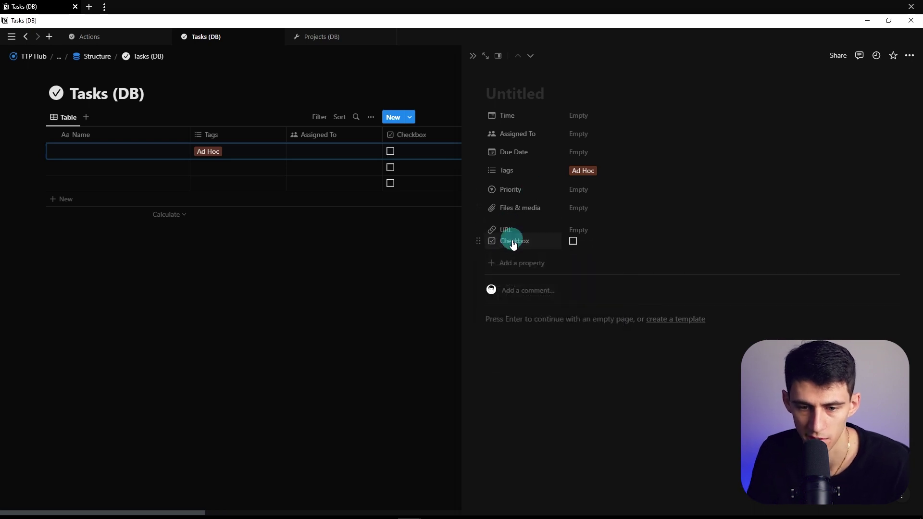
Begin a Relation property, then switch to the Projects (DB) page
drag(513, 244, 513, 244)
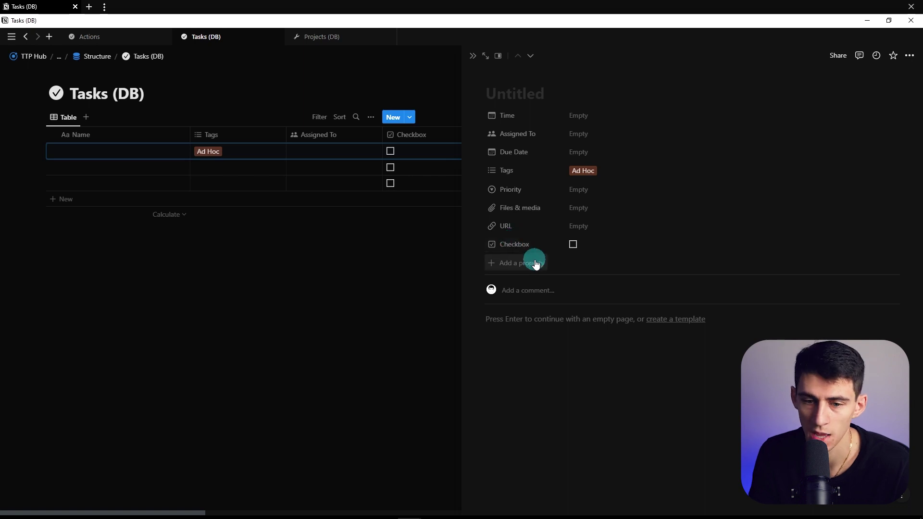
click(531, 262)
text(re)
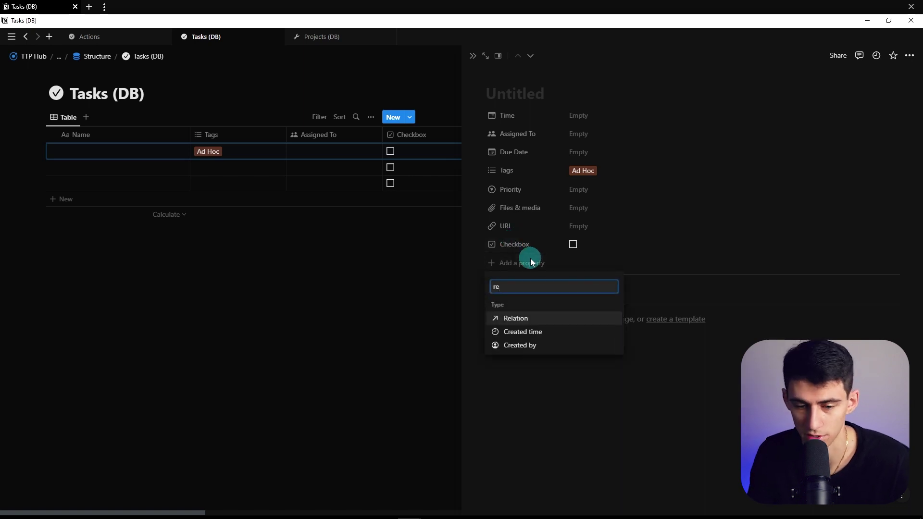
click(528, 317)
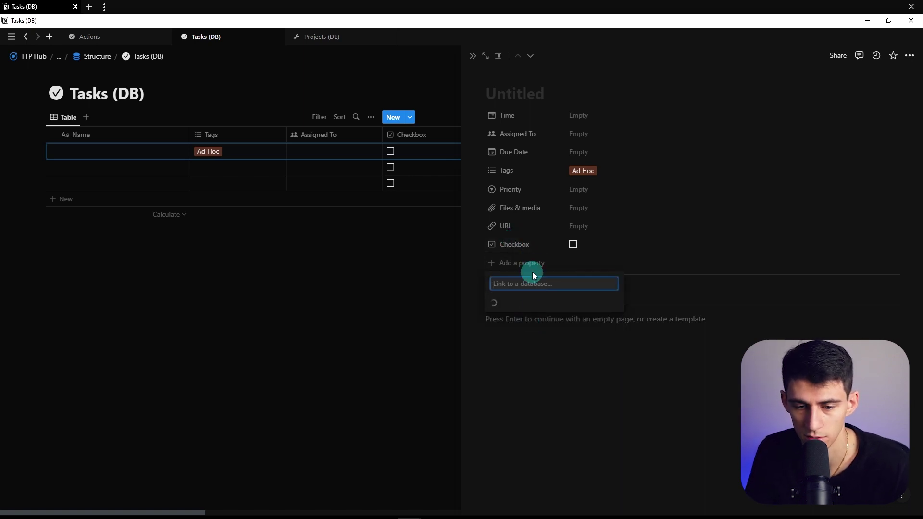
click(341, 37)
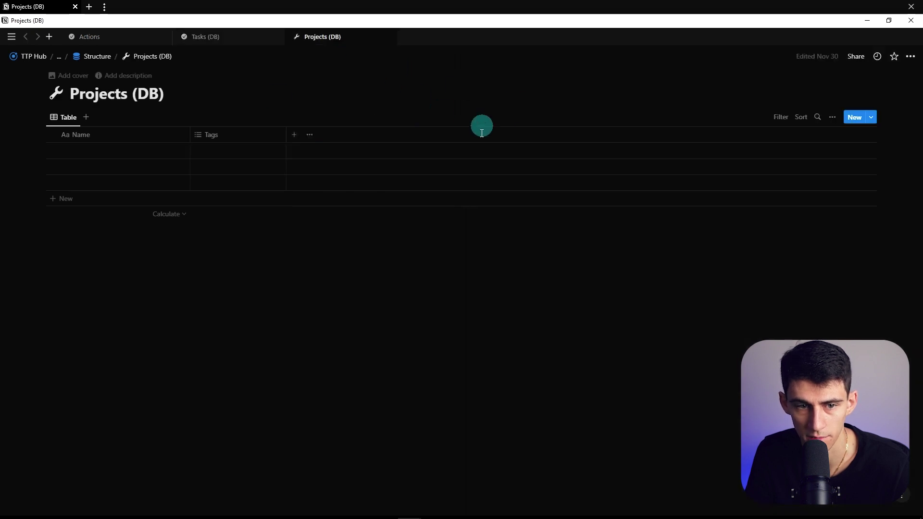
Type 'xx' into the Projects (DB) title and return to Tasks (DB)
click(177, 91)
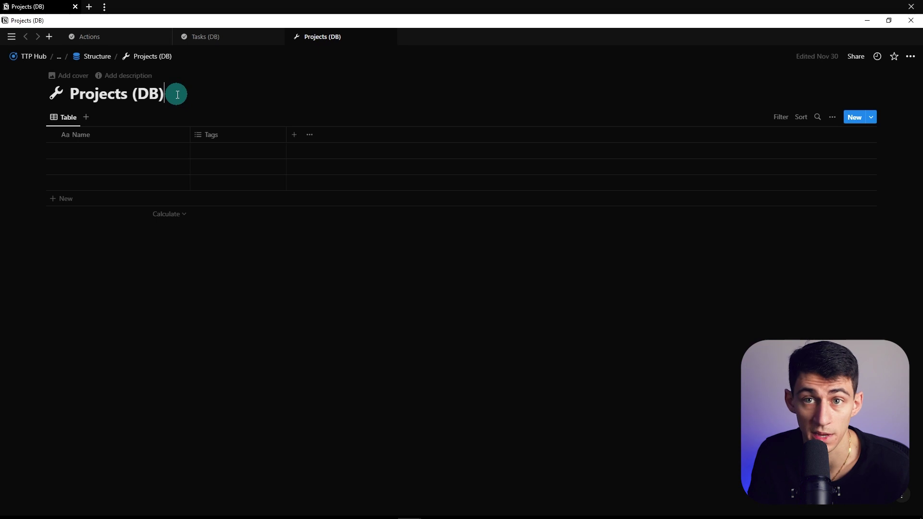
text(xx)
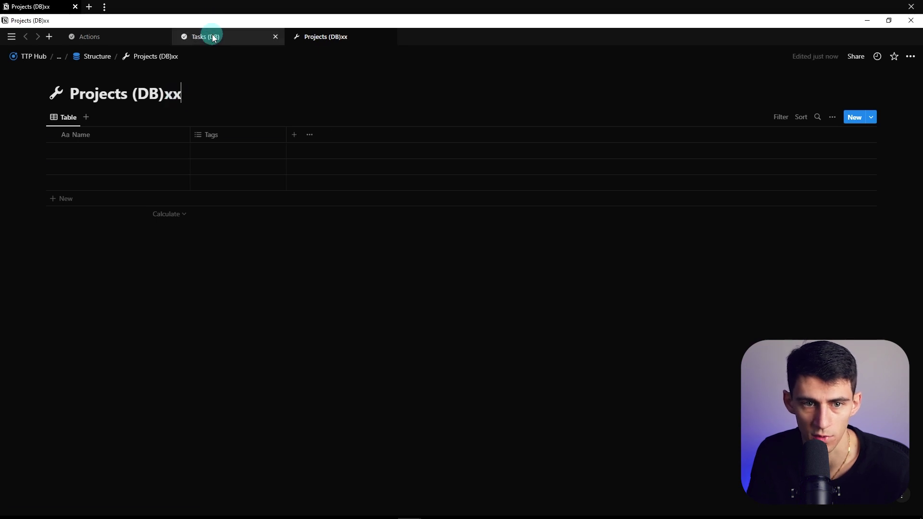
click(214, 38)
click(522, 264)
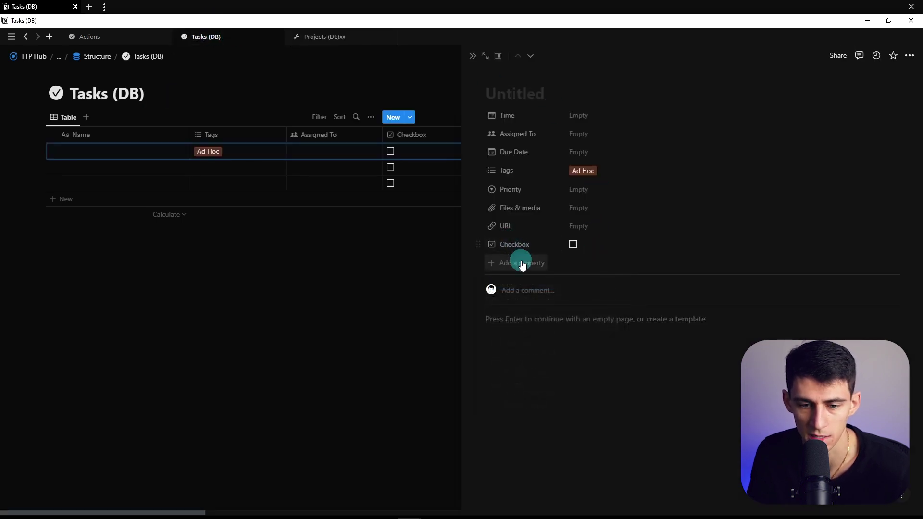
Add a Relation property to Projects (DB) with Show on Projects enabled
click(522, 264)
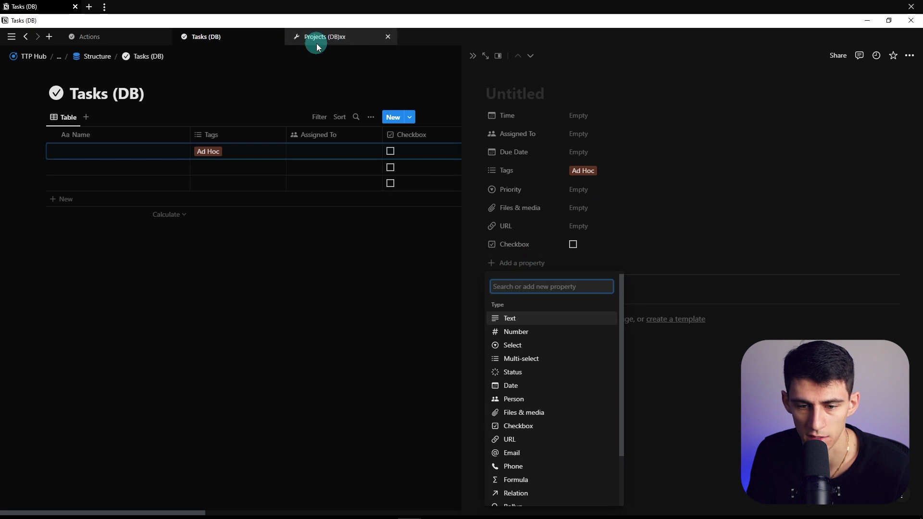
text(re)
click(510, 318)
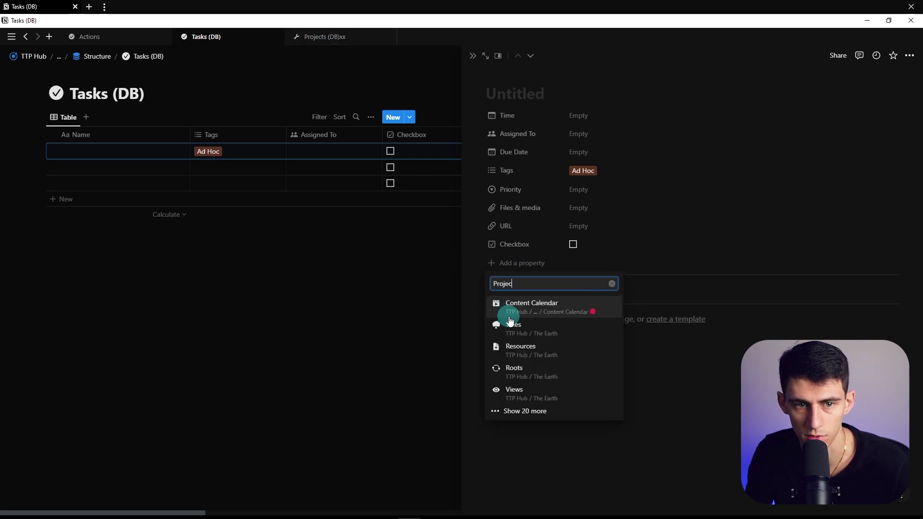
text(Projects (DB)xx)
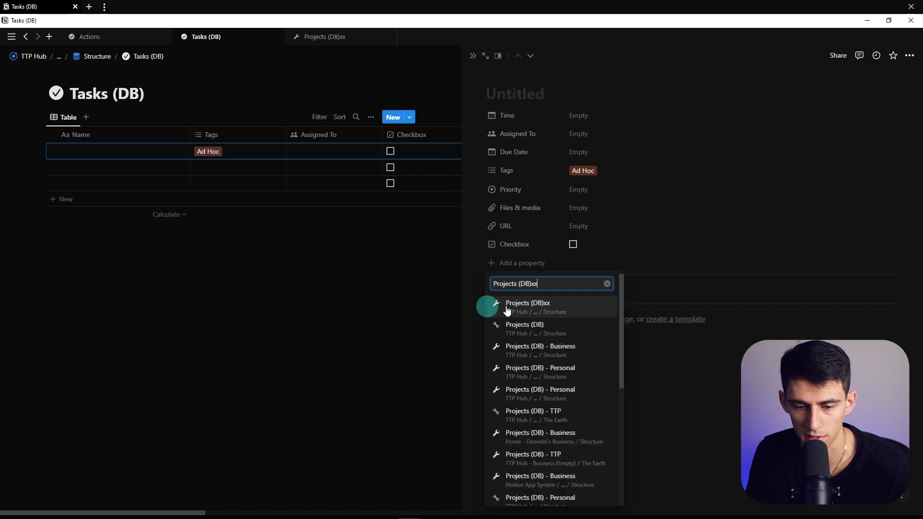
click(538, 304)
click(538, 326)
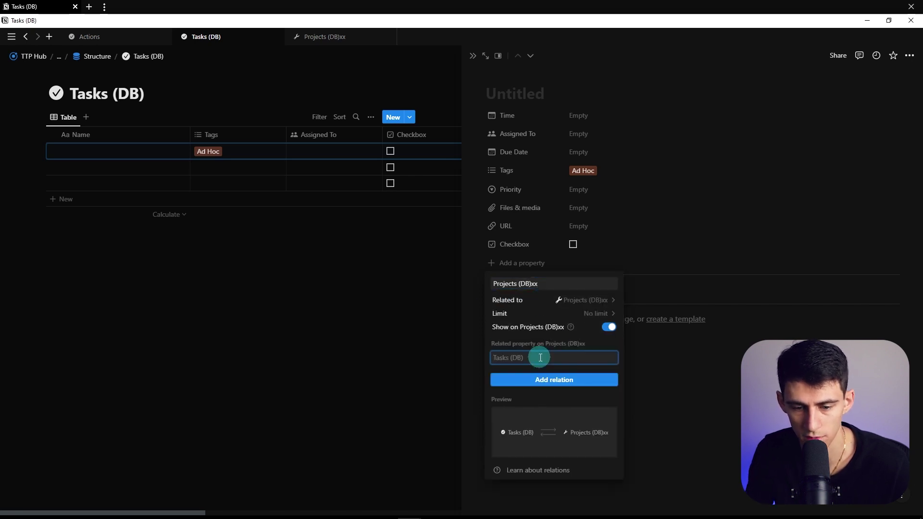
text(Tasks)
drag(540, 284, 519, 284)
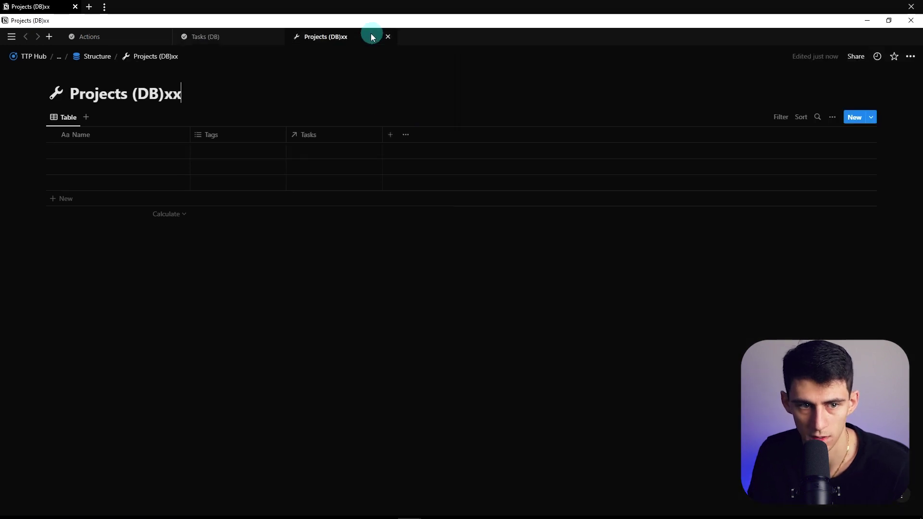
Delete the stray 'xx' from the Projects title and reopen the Projects relation settings
drag(167, 94, 181, 74)
key(BackSpace)
click(212, 37)
click(523, 262)
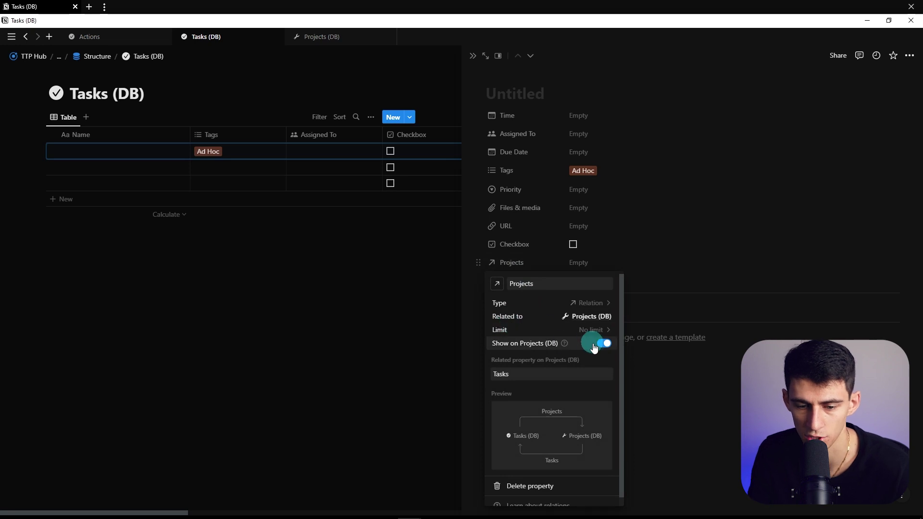
scroll(583, 381, down, 1)
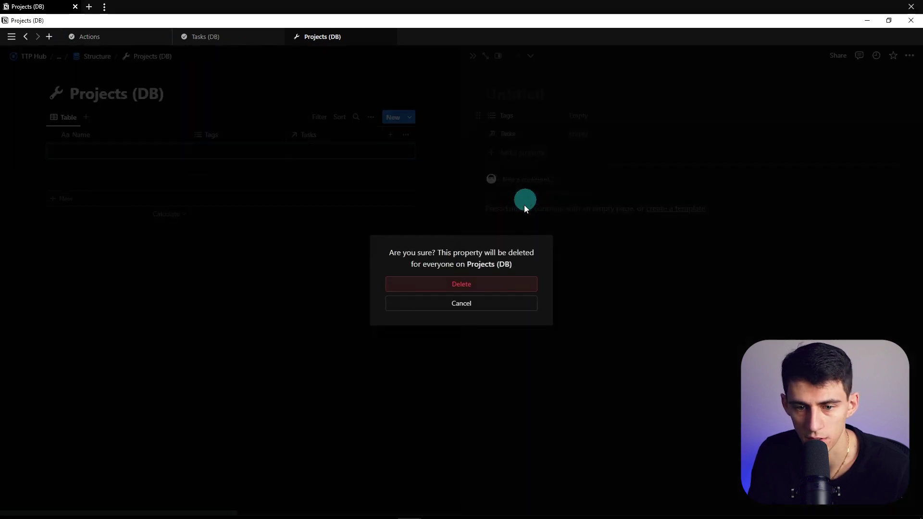
Delete the Tags property from Projects and add a Select property called Status
click(461, 290)
click(529, 131)
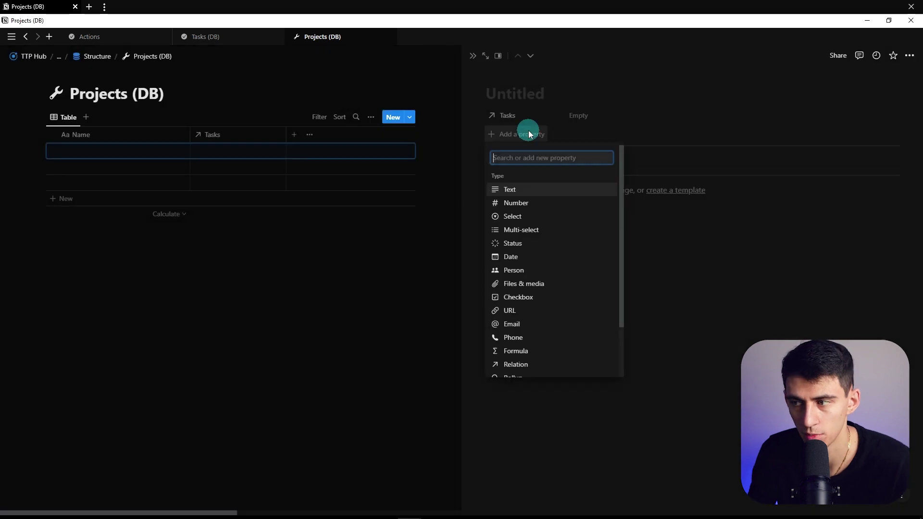
text(s)
key(BackSpace)
text(se)
key(Return)
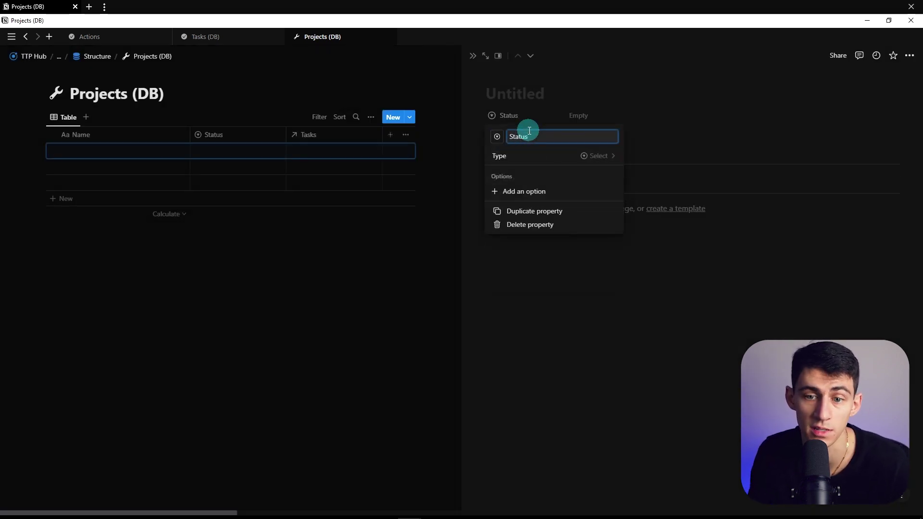
Give Status the options Not Started, In Progress, Completed, On Hold and Archived
click(585, 112)
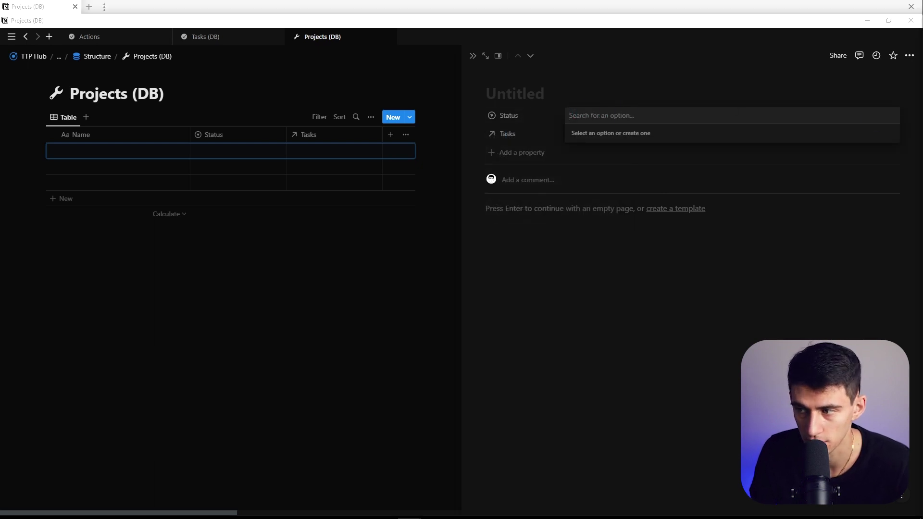
text(Not Started)
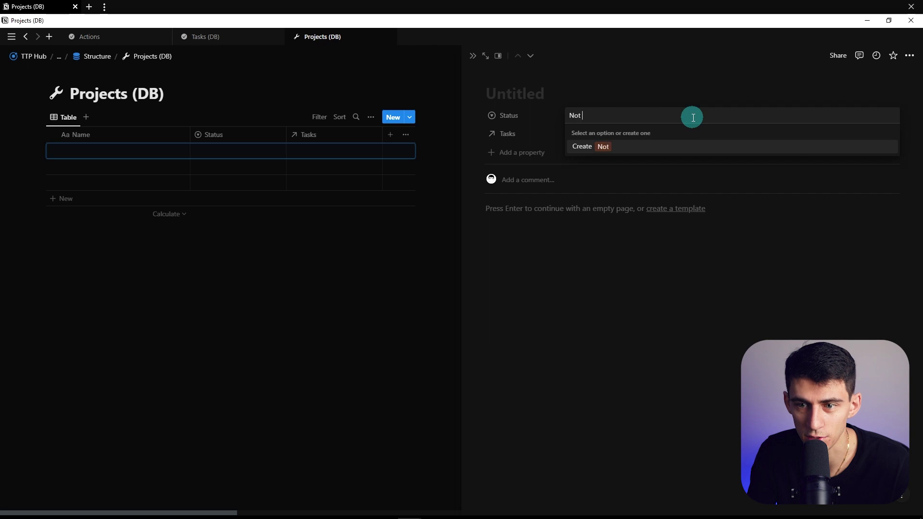
key(Return)
text(In Progress)
key(Return)
text(Completed)
key(Return)
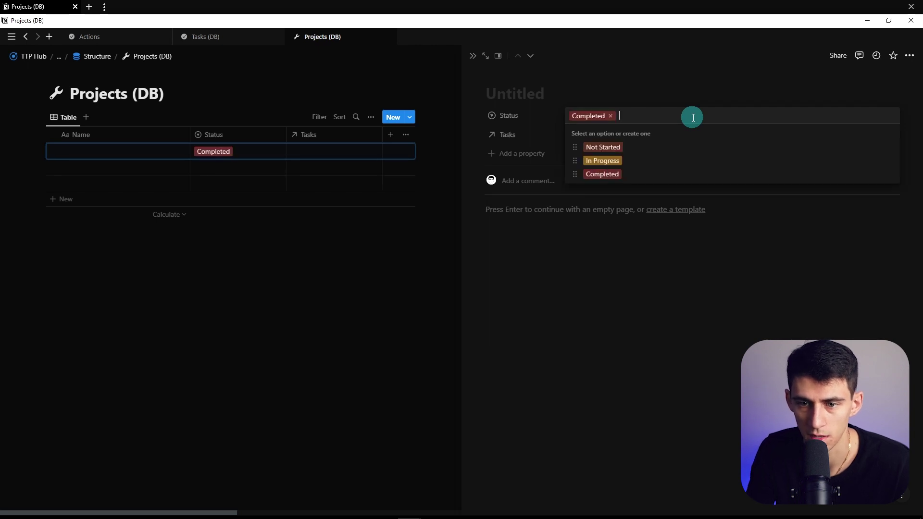
text(On Nold)
key(Return)
text(Archived)
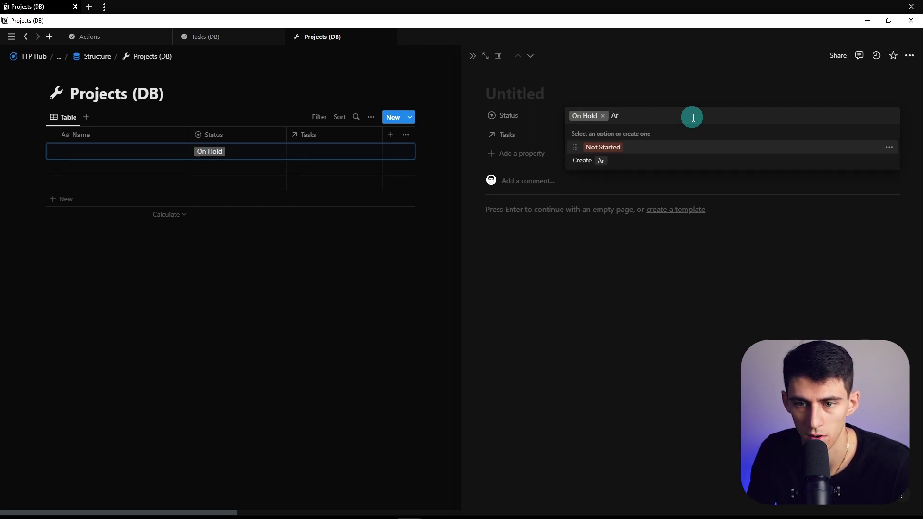
key(Return)
key(Escape)
click(519, 153)
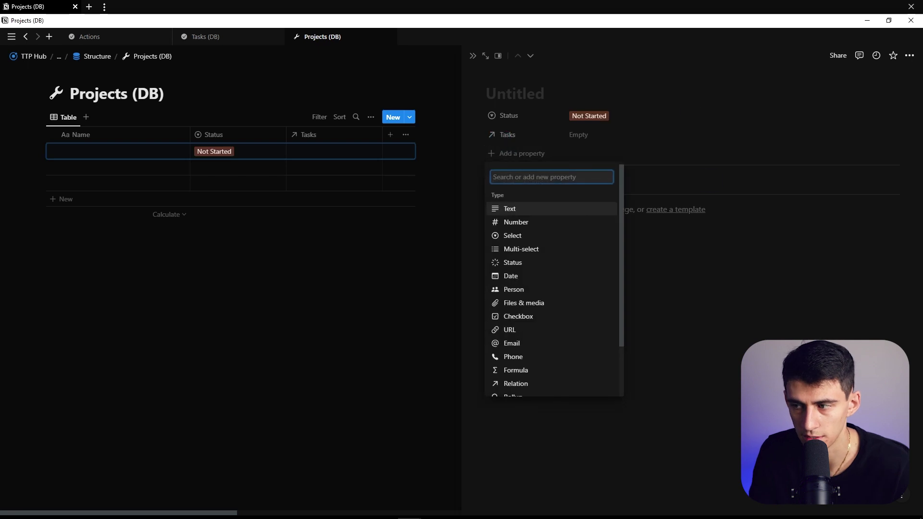
Add a Project Timeline date property and an Assigned To person property
text(date)
key(Return)
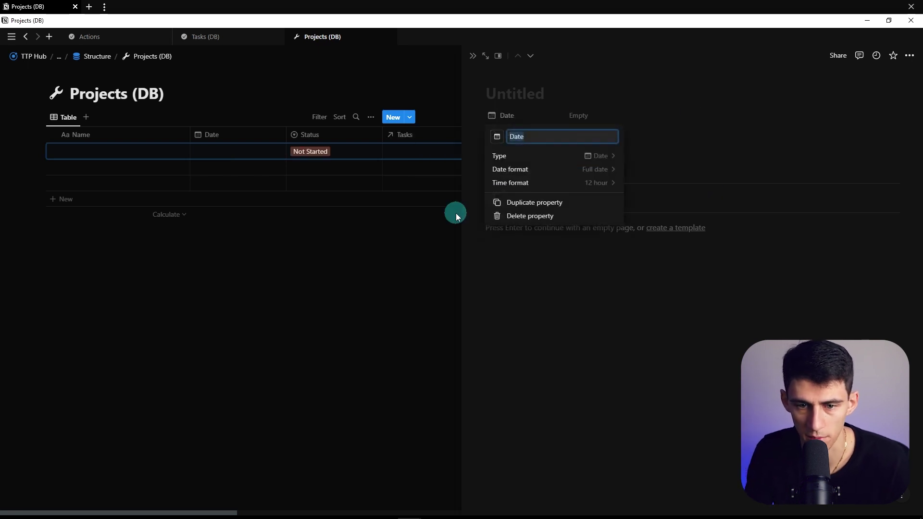
text(Project Timeline)
key(Return)
click(521, 172)
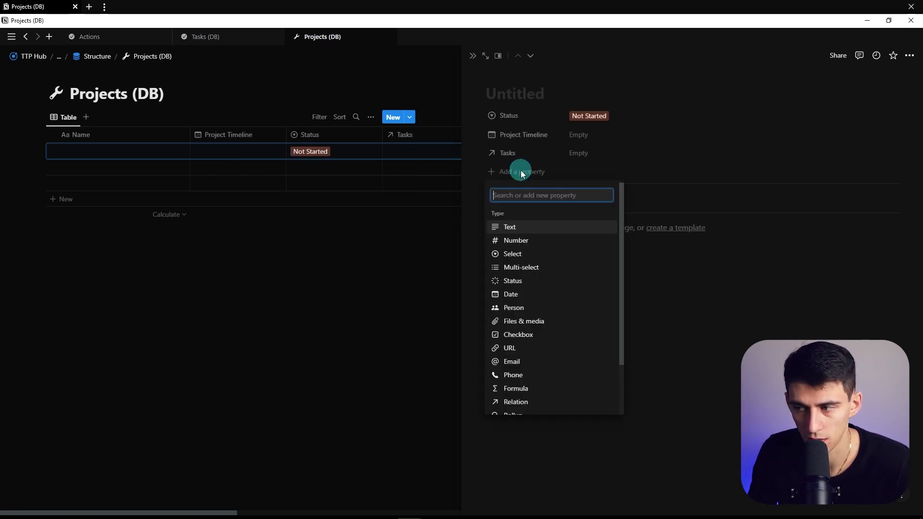
text(pro)
key(Return)
text(A)
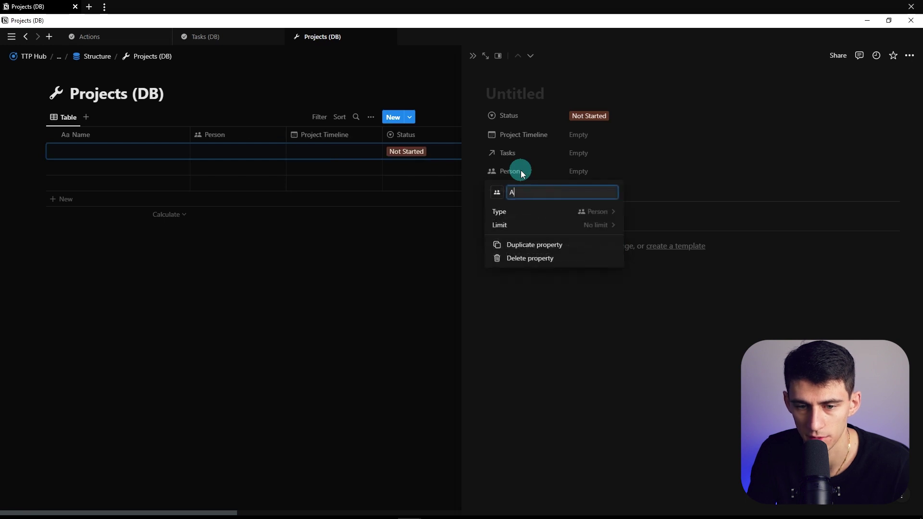
text(ssigned To)
key(Return)
Add a Project Manager person property above Tasks, then Files & media and URL properties
click(520, 186)
text(pers)
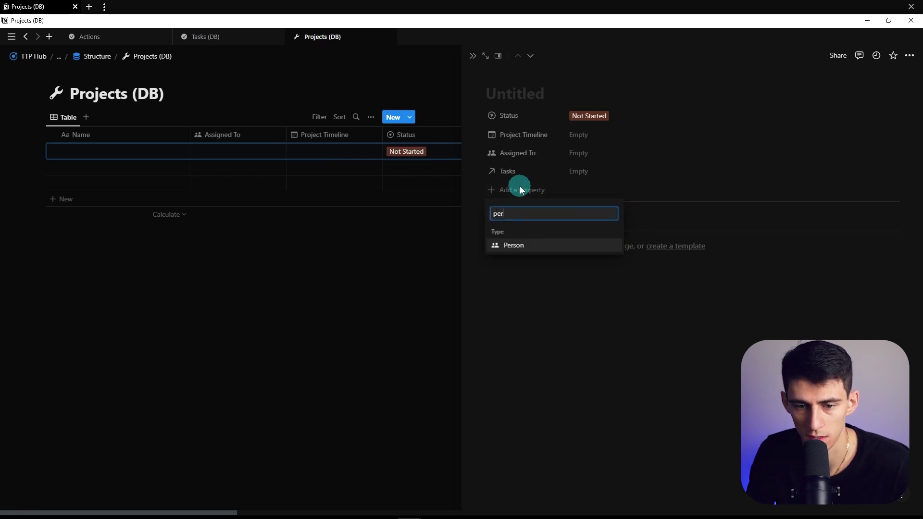
key(Return)
text(Project Manager)
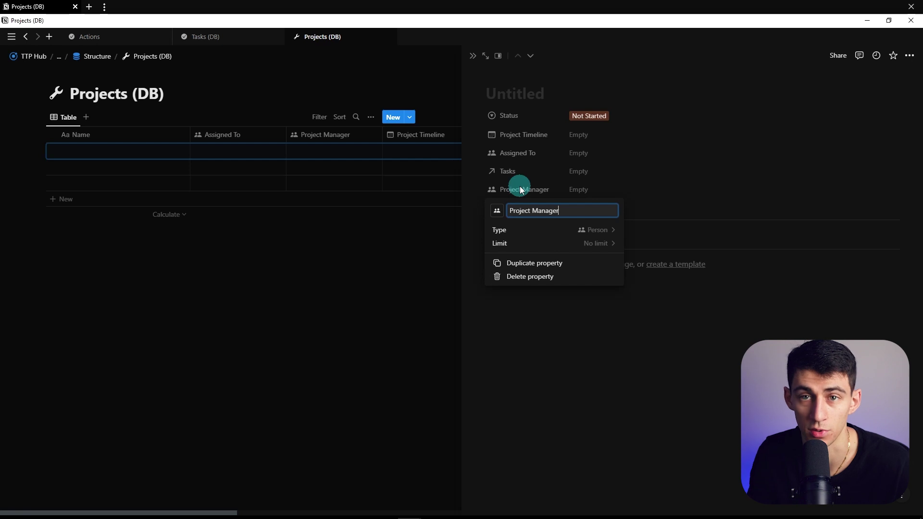
mouse_move(524, 189)
mouse_down()
mouse_move(525, 153)
mouse_move(525, 173)
mouse_up()
click(536, 206)
text(fil)
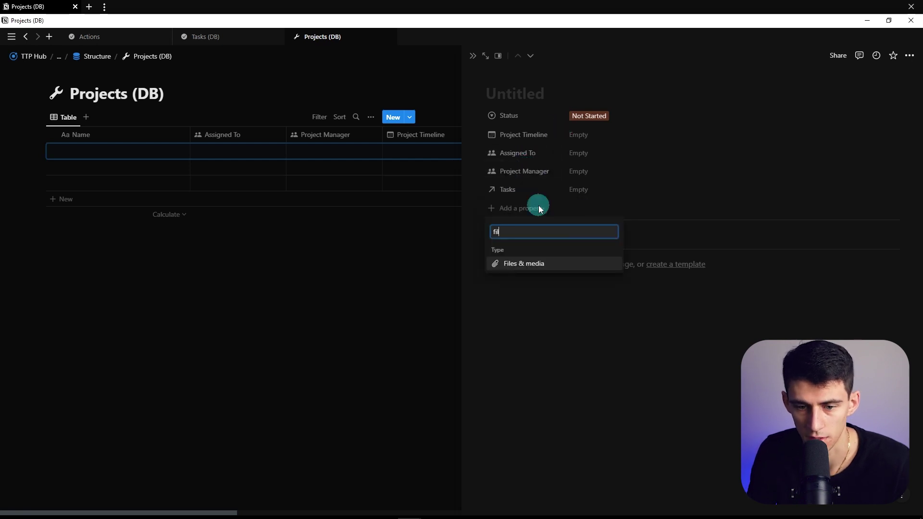
key(Return)
key(Escape)
click(526, 221)
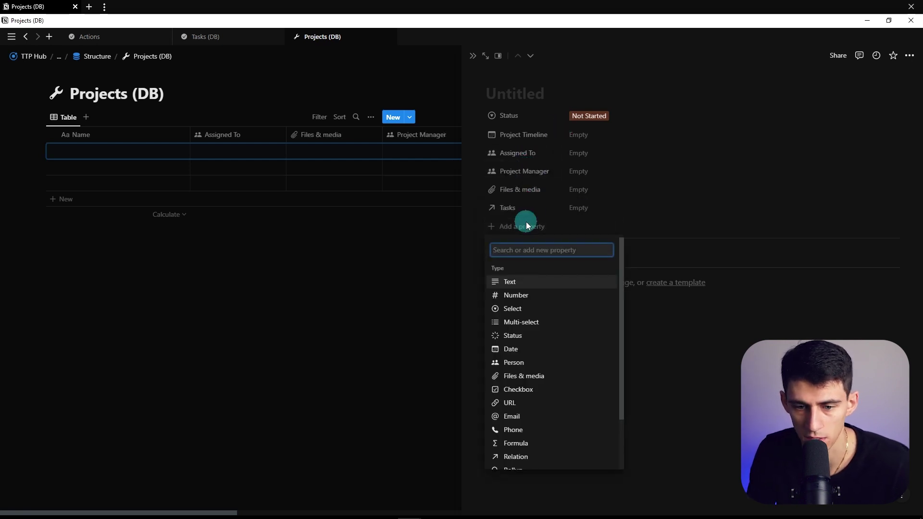
text(url)
key(Return)
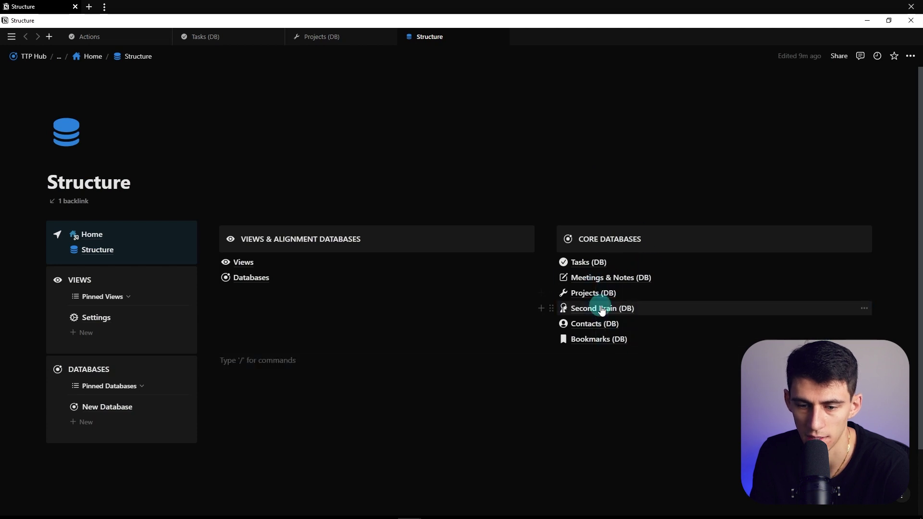
Visit Bookmarks (DB) and Meetings & Notes (DB) from Structure, then switch back to Projects (DB)
click(625, 340)
key(alt+Left)
click(567, 277)
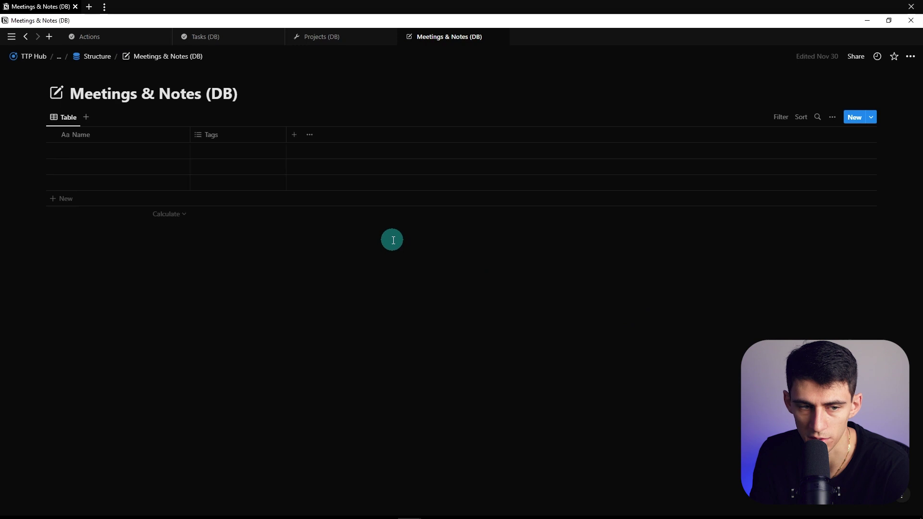
key(alt+Left)
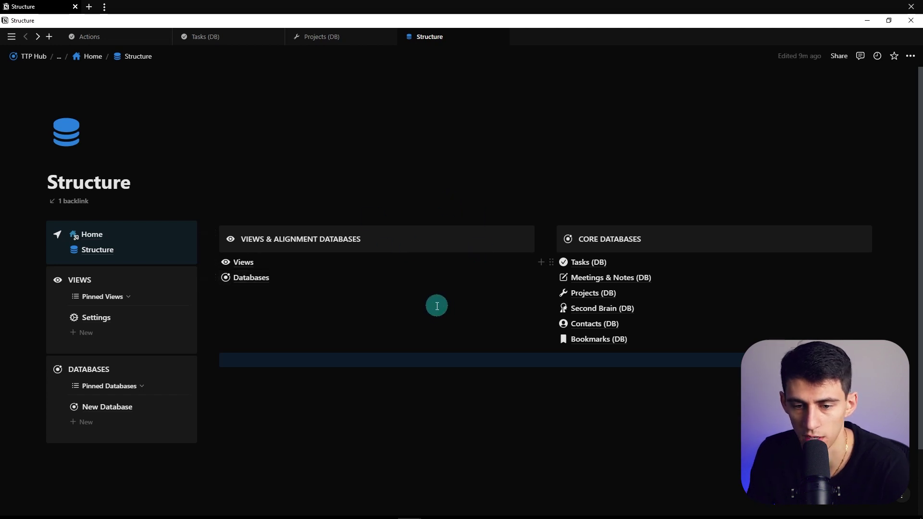
click(334, 38)
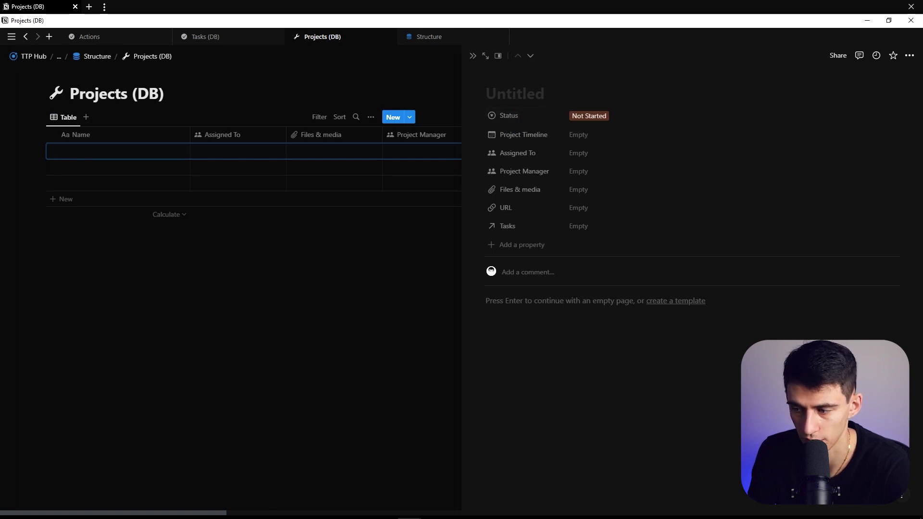
Add a Files & media property named Cover Image to Projects
click(503, 245)
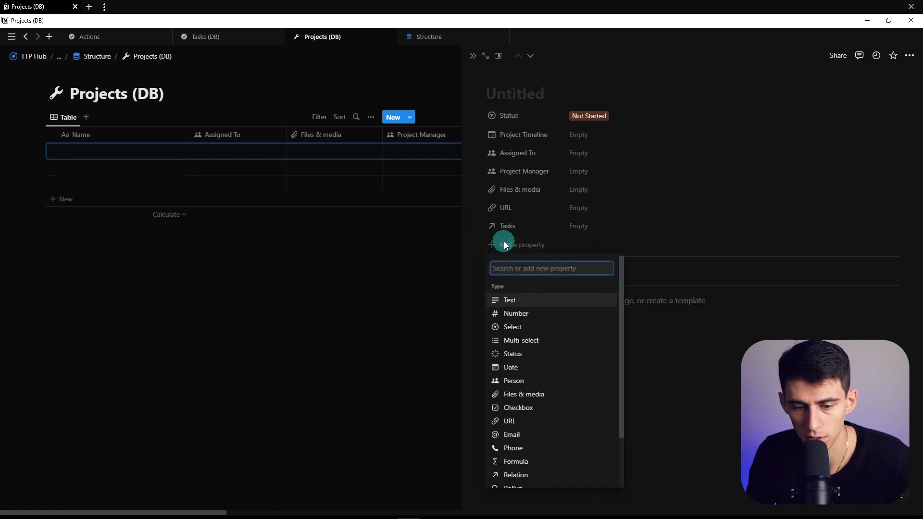
text(fil)
key(Return)
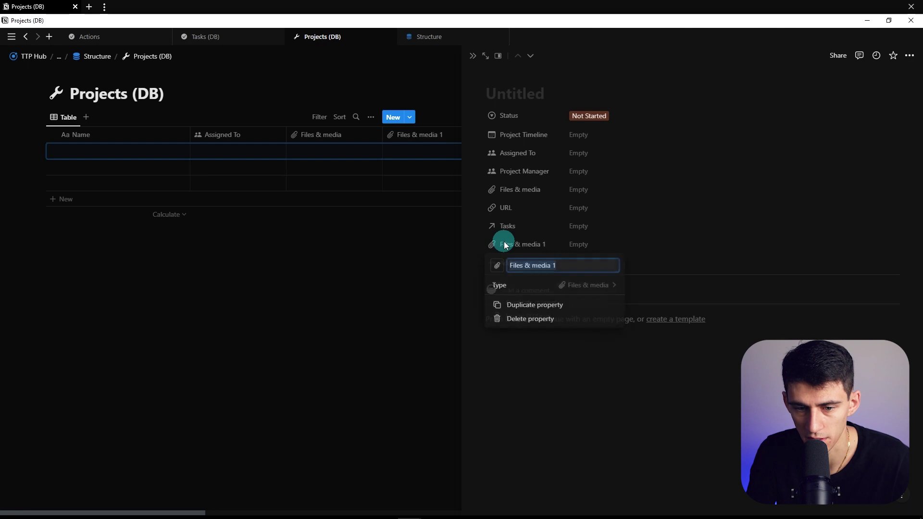
text(Cove)
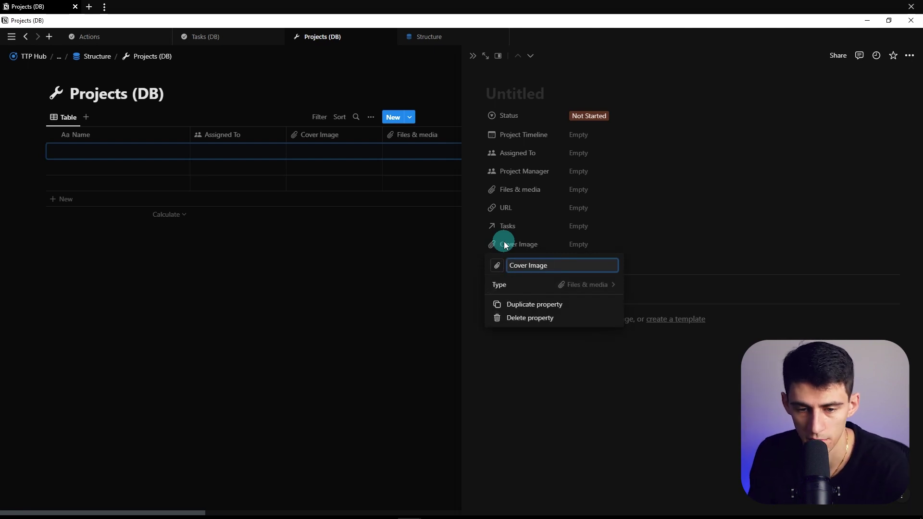
text(r Image)
key(Return)
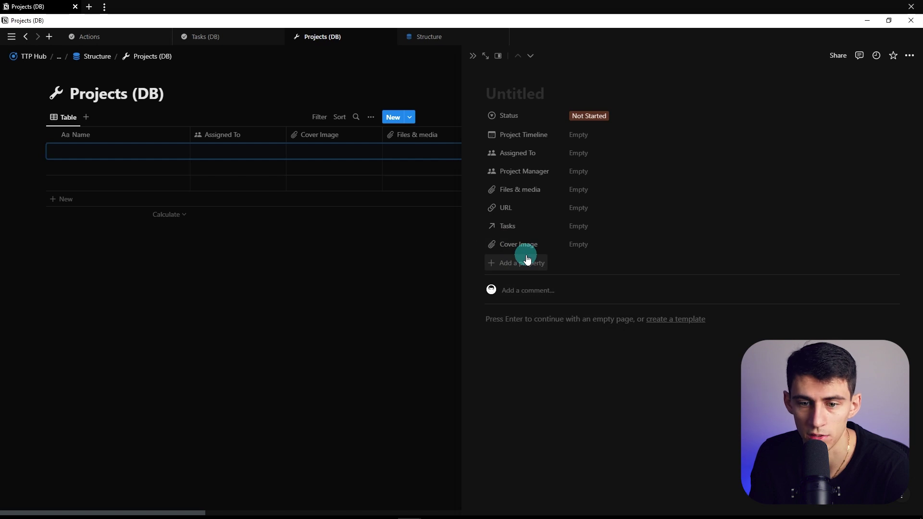
Set the Tasks relation property to Always hide on Projects pages
click(500, 260)
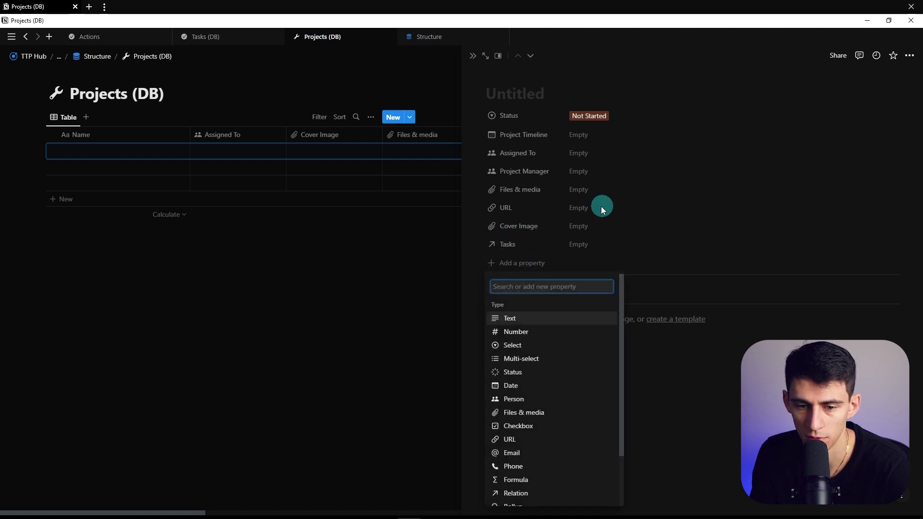
click(521, 246)
click(522, 245)
mouse_move(547, 267)
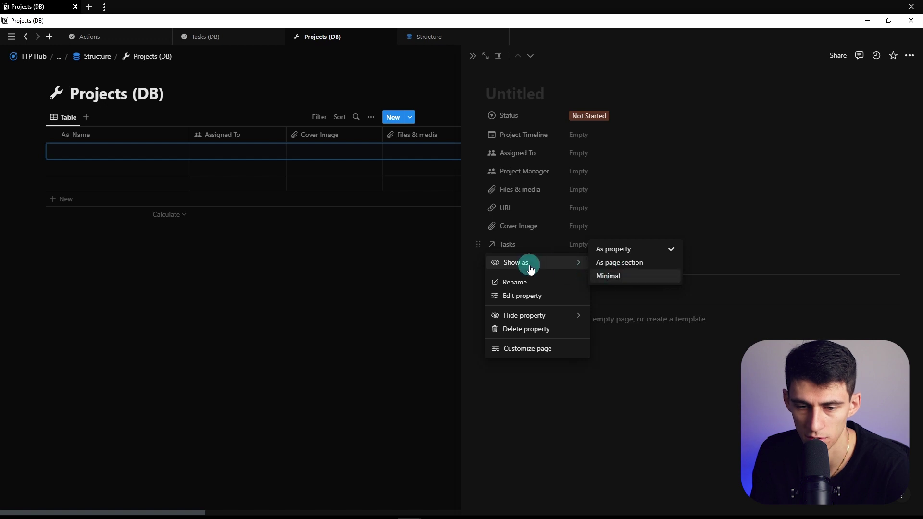
mouse_move(553, 318)
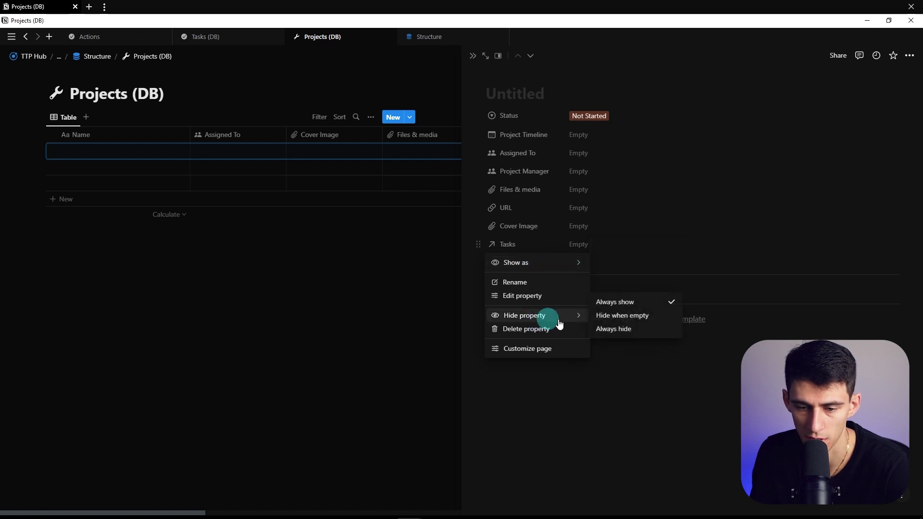
click(621, 330)
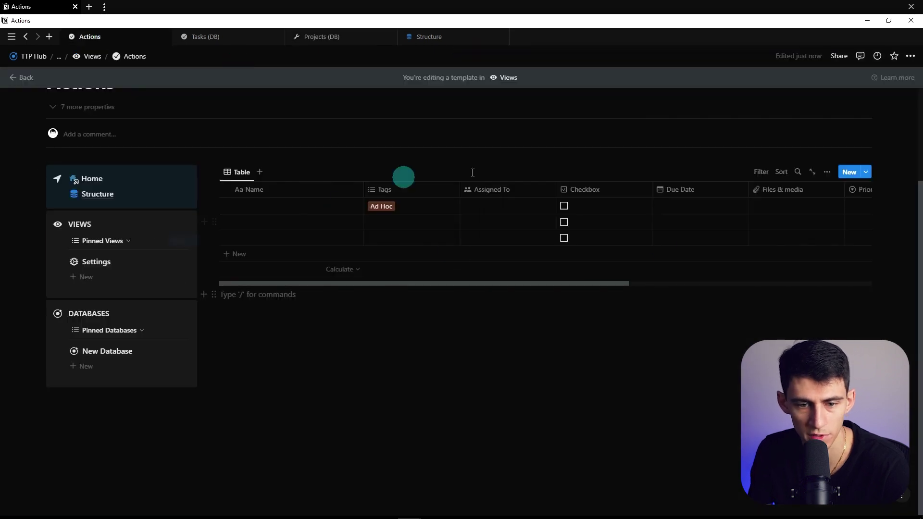
Move the Actions template to the top of the Views template list
scroll(528, 175, up, 2)
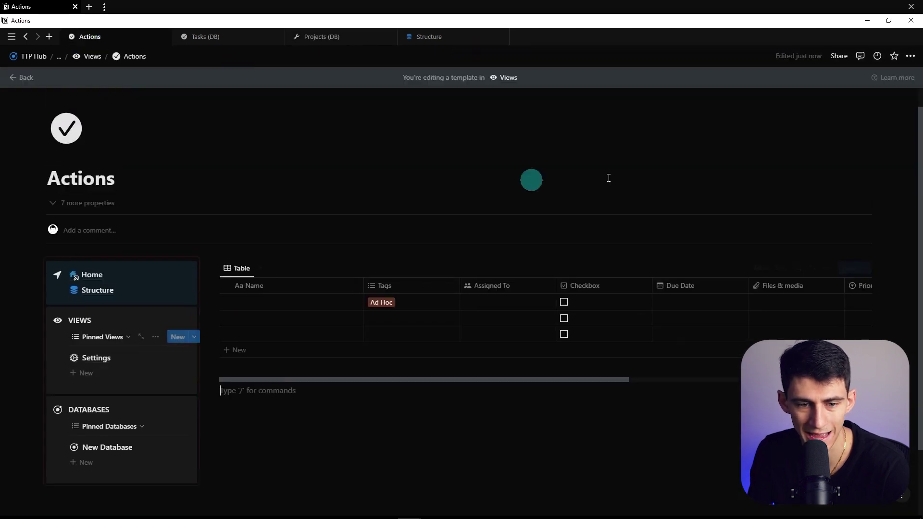
click(194, 336)
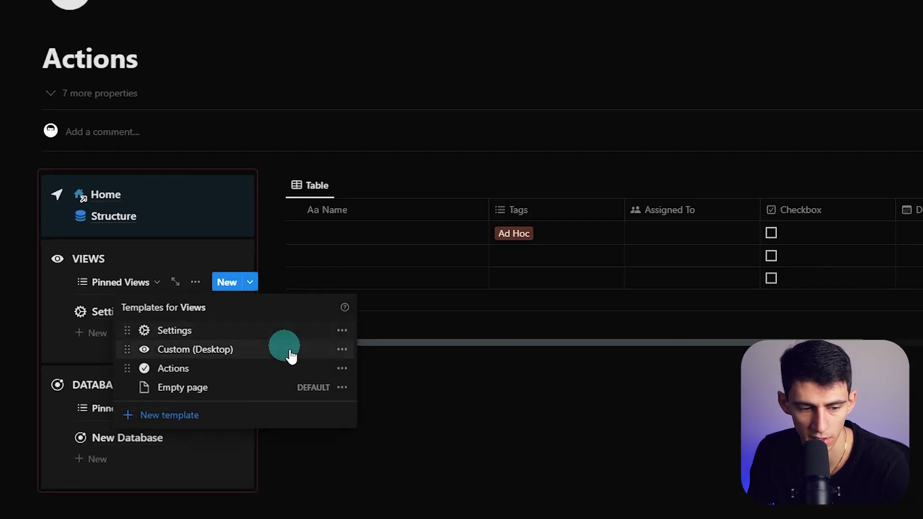
drag(339, 374, 248, 326)
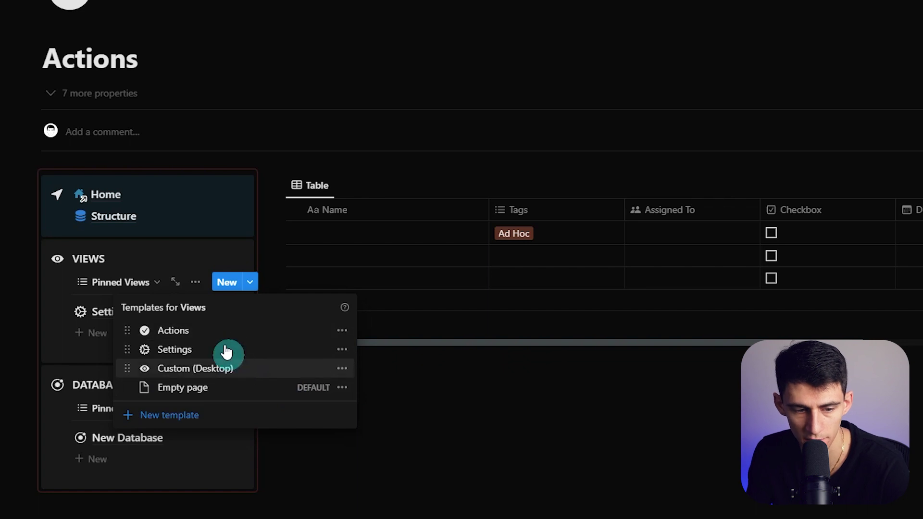
key(Escape)
Create a Tasks (DB) template with a checkmark icon and set it as default
click(865, 268)
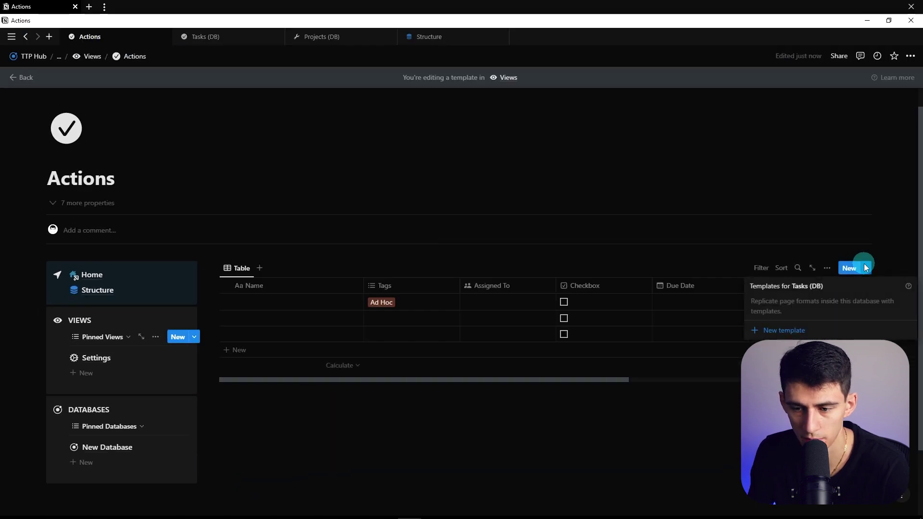
click(782, 330)
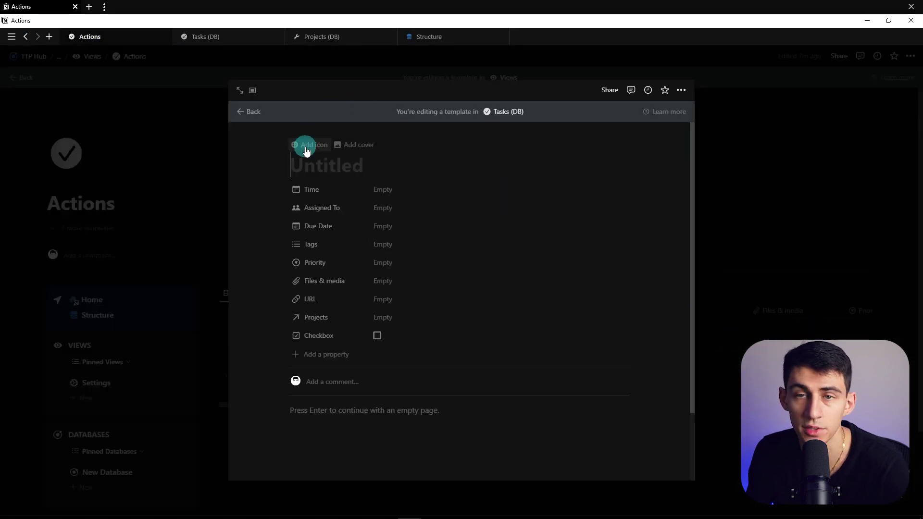
click(305, 151)
click(309, 186)
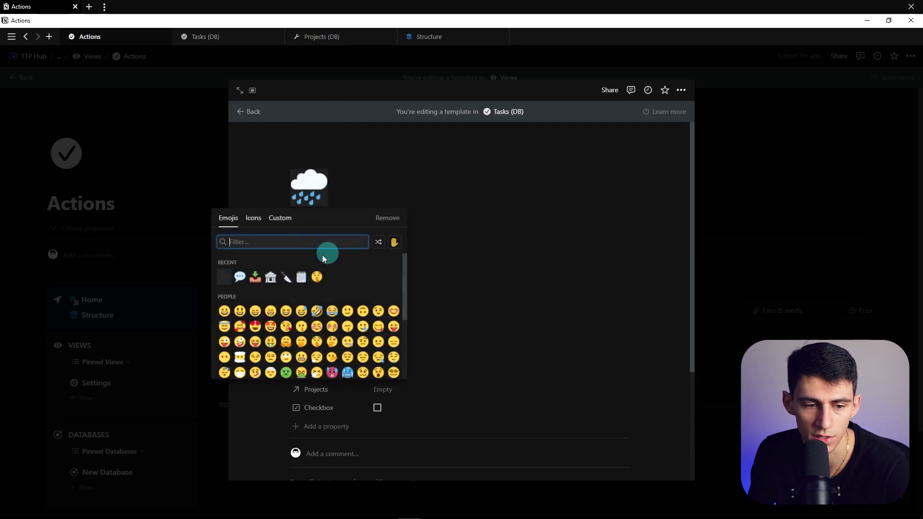
click(241, 226)
click(226, 274)
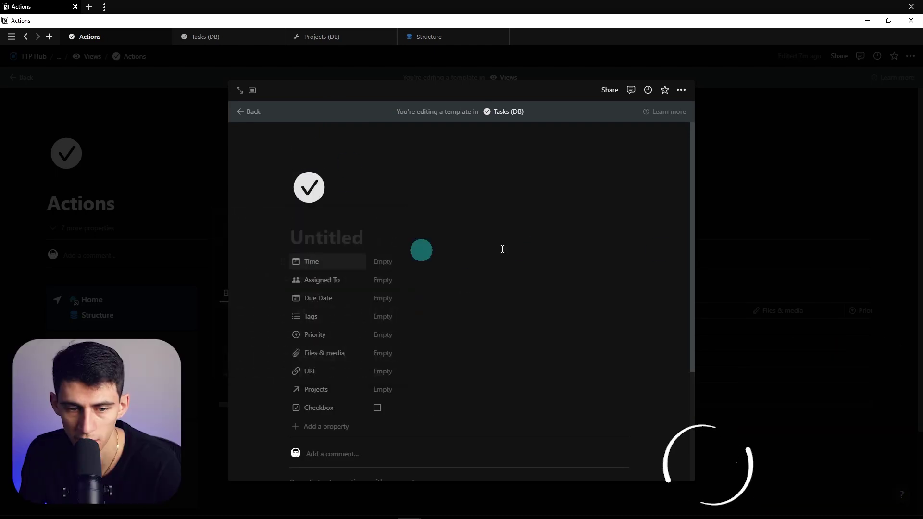
click(824, 251)
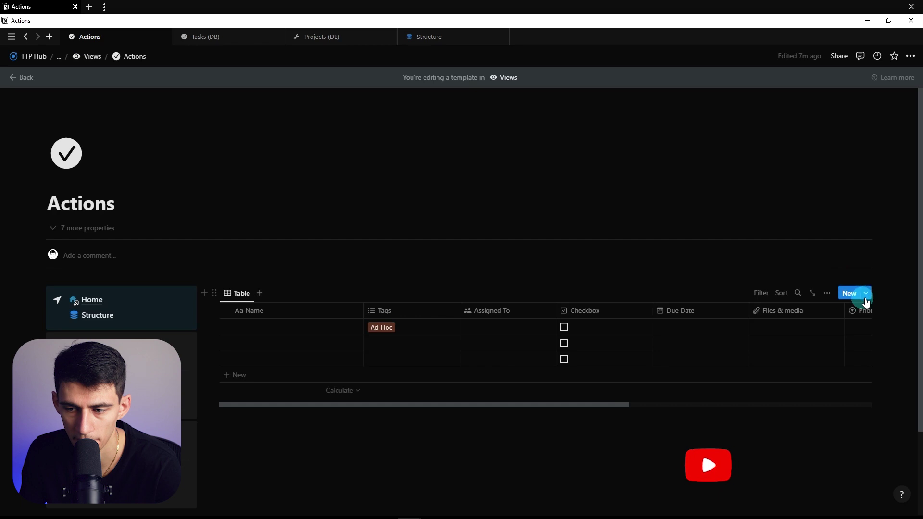
click(865, 293)
click(906, 327)
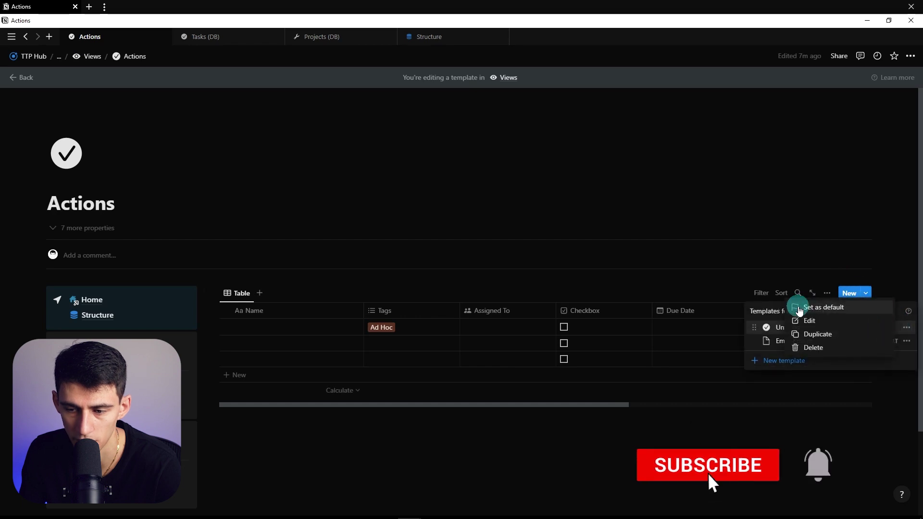
click(808, 306)
Create another Tasks (DB) template with the sync icon and the Recurring tag
click(771, 360)
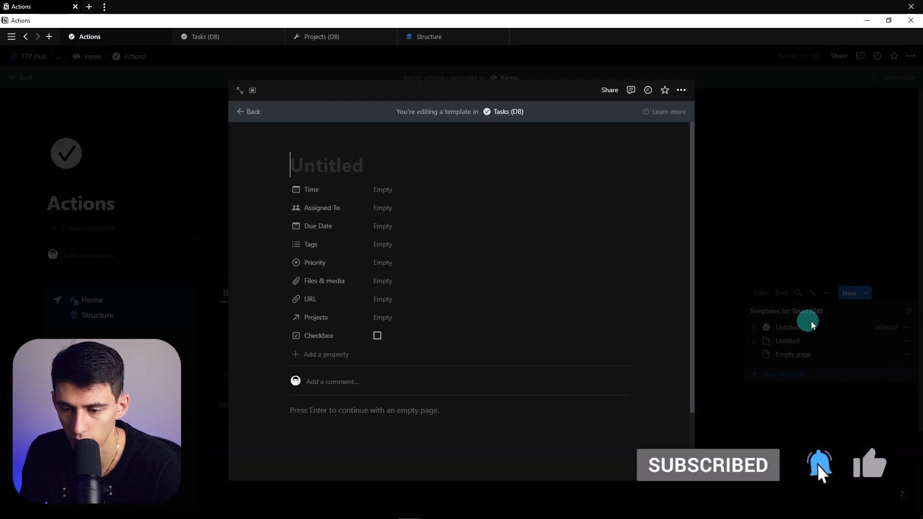
click(309, 145)
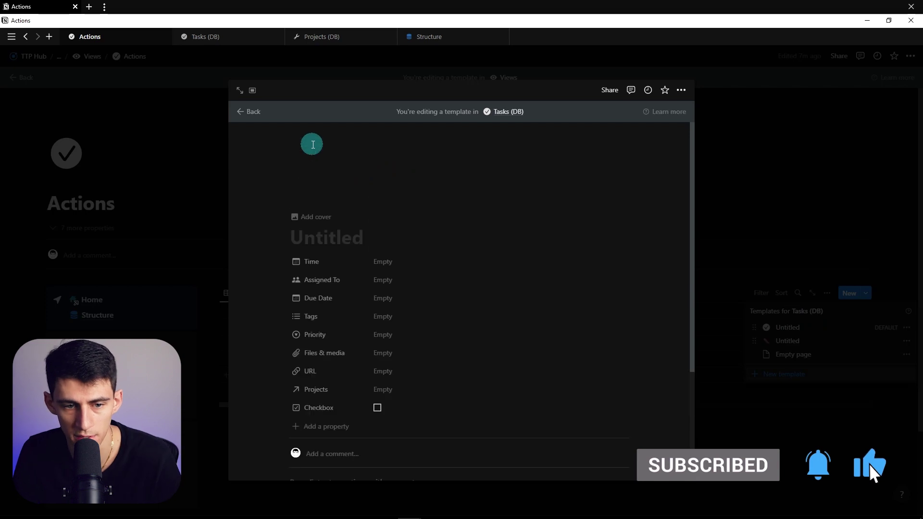
click(316, 190)
click(255, 219)
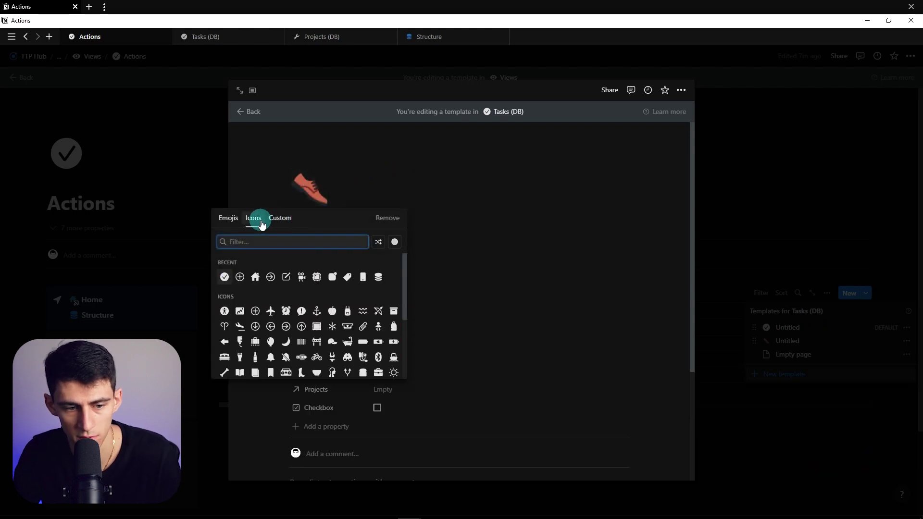
text(sync)
key(Return)
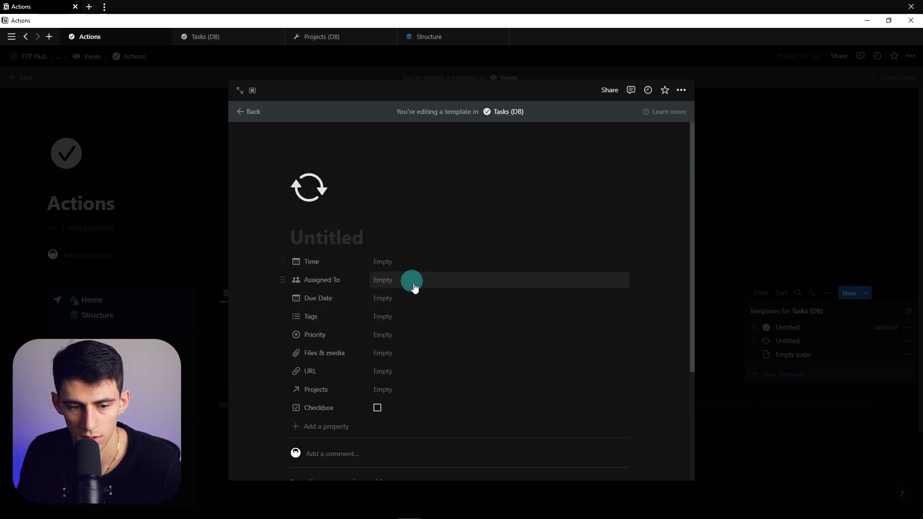
click(418, 313)
click(459, 377)
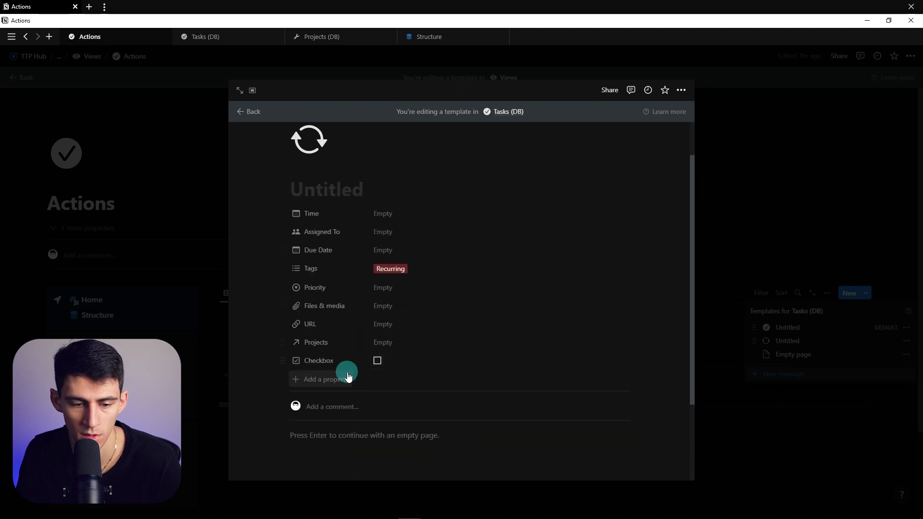
Add Created time and Created by properties to the template and hide both
click(346, 378)
text(creat)
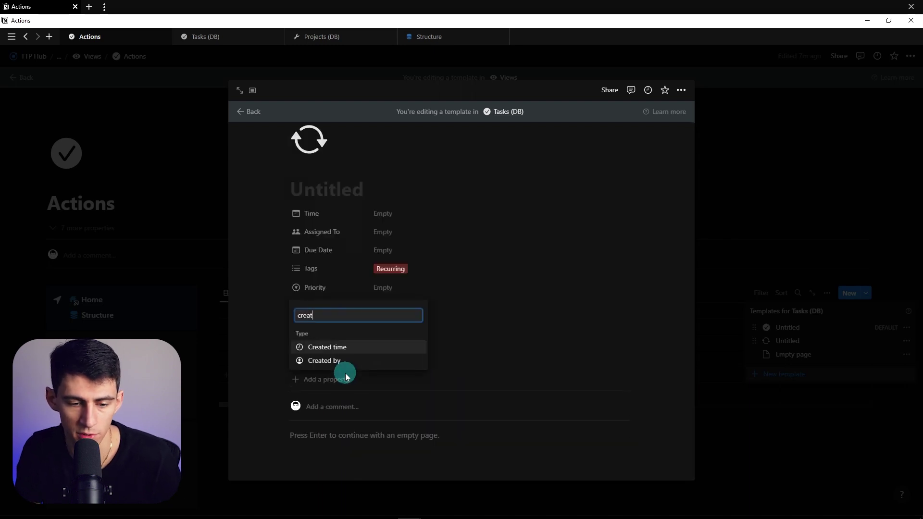
key(Return)
click(306, 398)
text(cre)
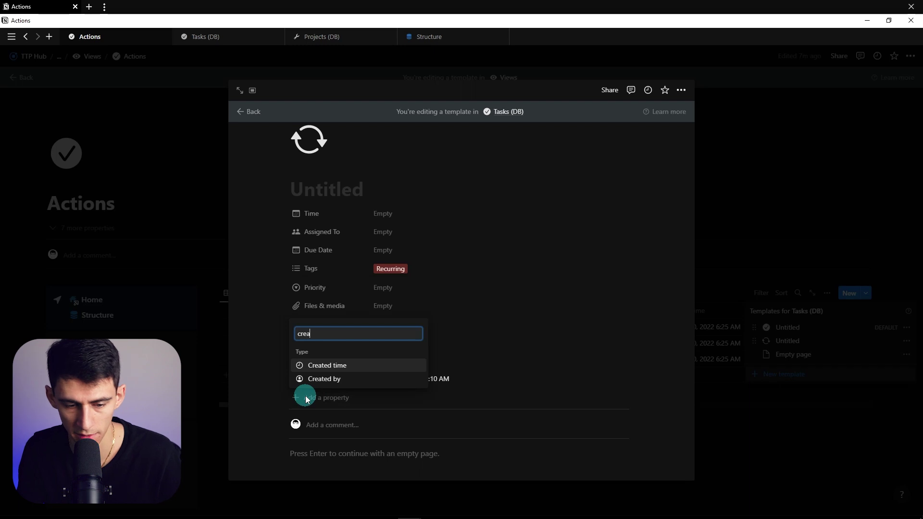
text(a)
click(309, 379)
click(404, 434)
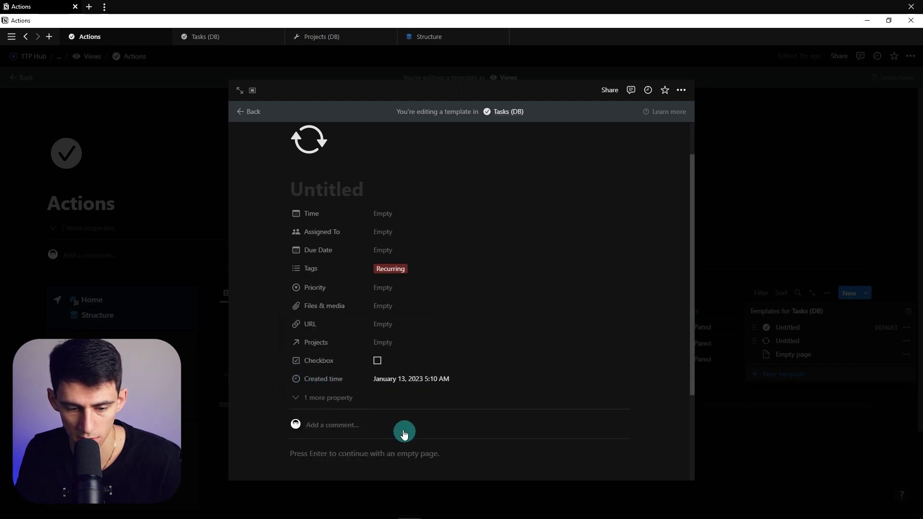
click(332, 380)
click(375, 429)
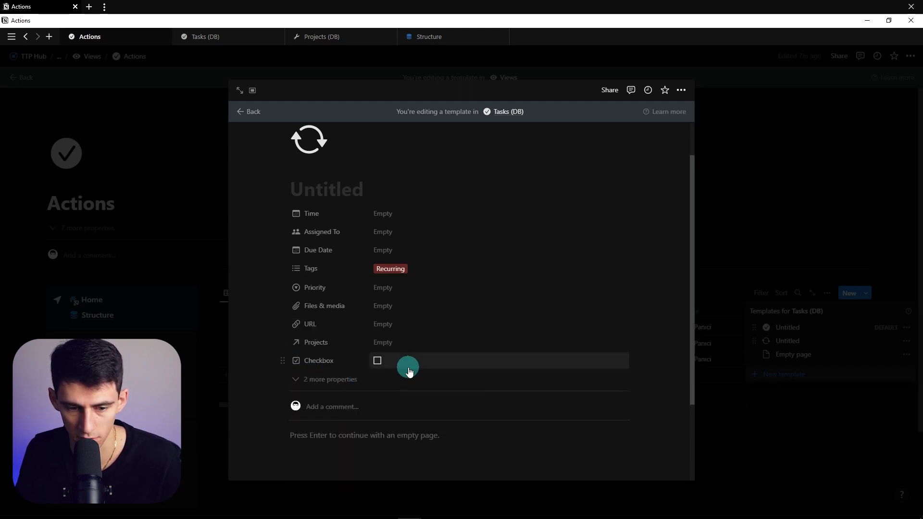
Add a Formula property named Real Date and move it to the top
click(336, 409)
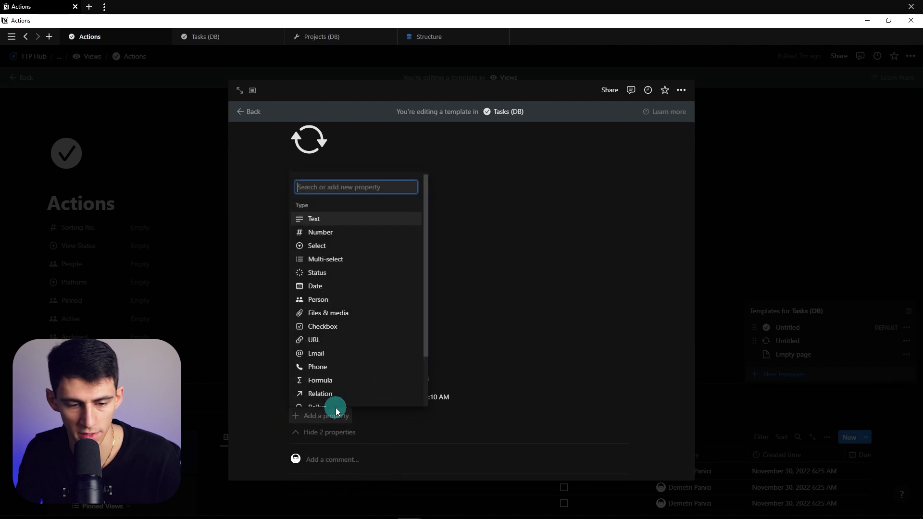
text(for)
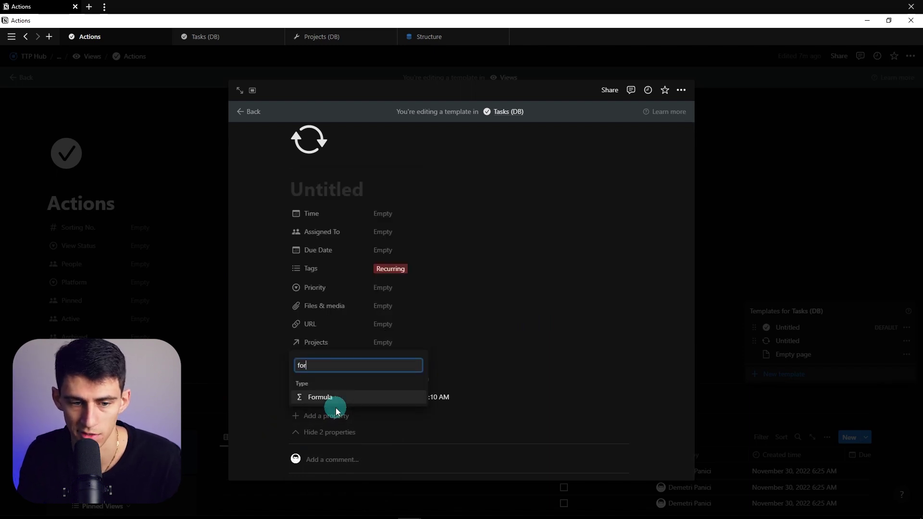
key(Return)
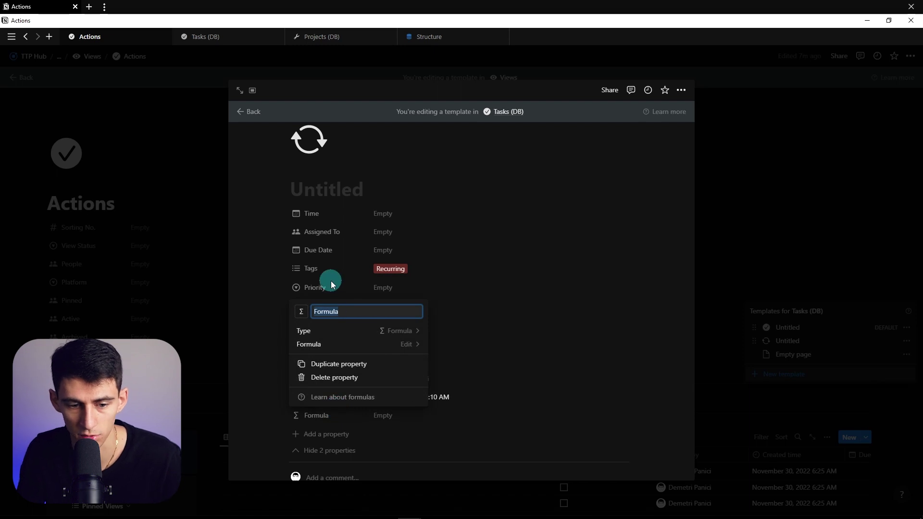
text(Real Date)
key(Return)
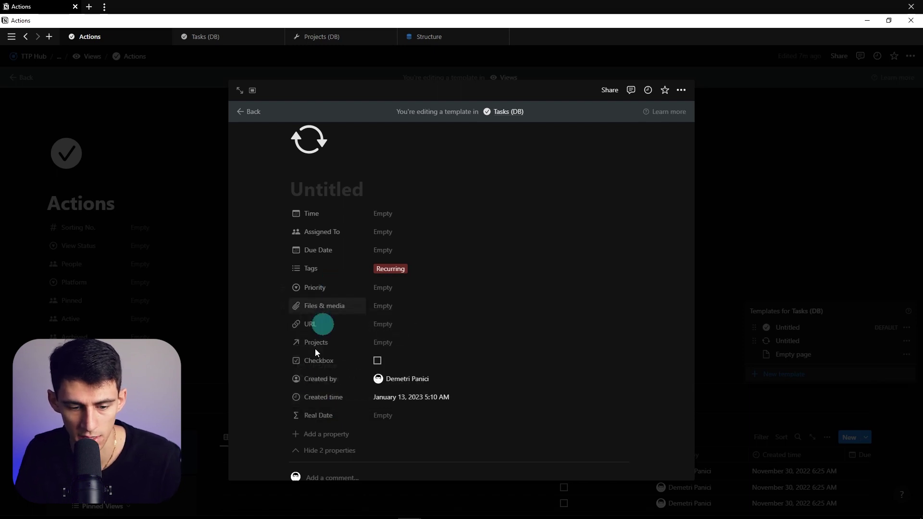
drag(299, 415, 358, 212)
Set Real Date to if(empty(prop("Time")) == true, prop("Created time"), prop("Time")) and close the template
click(381, 214)
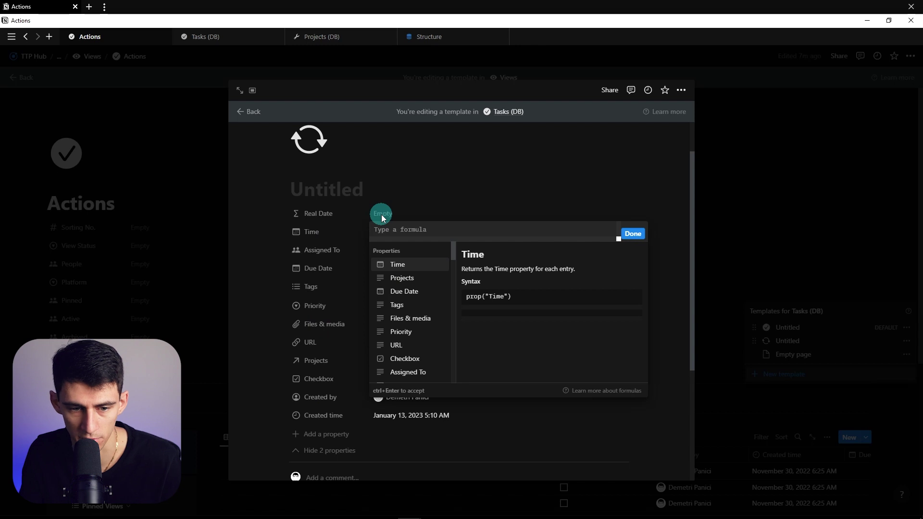
text(if(empty)
click(357, 278)
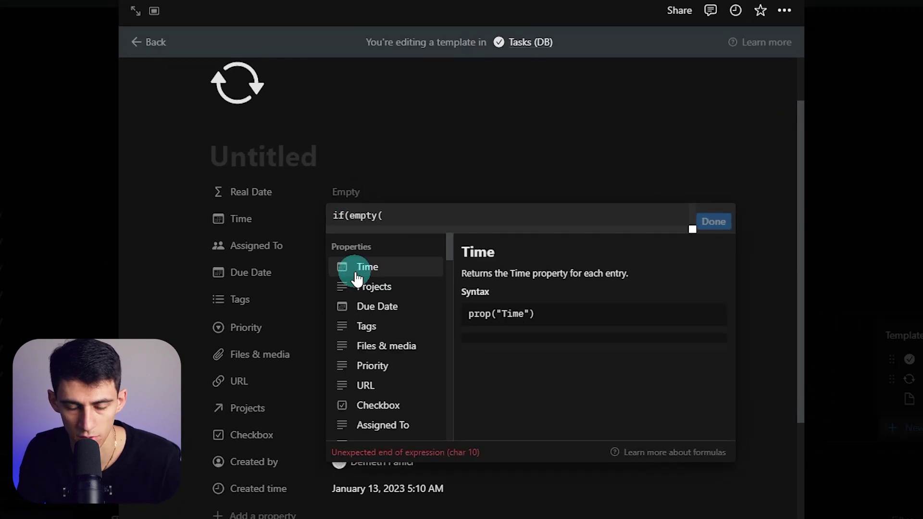
text(prop("Time") ==)
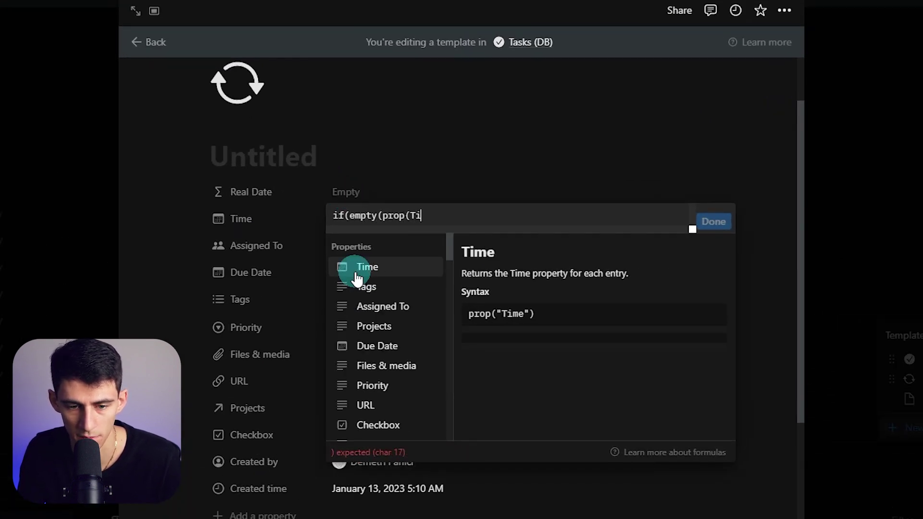
text( true, )
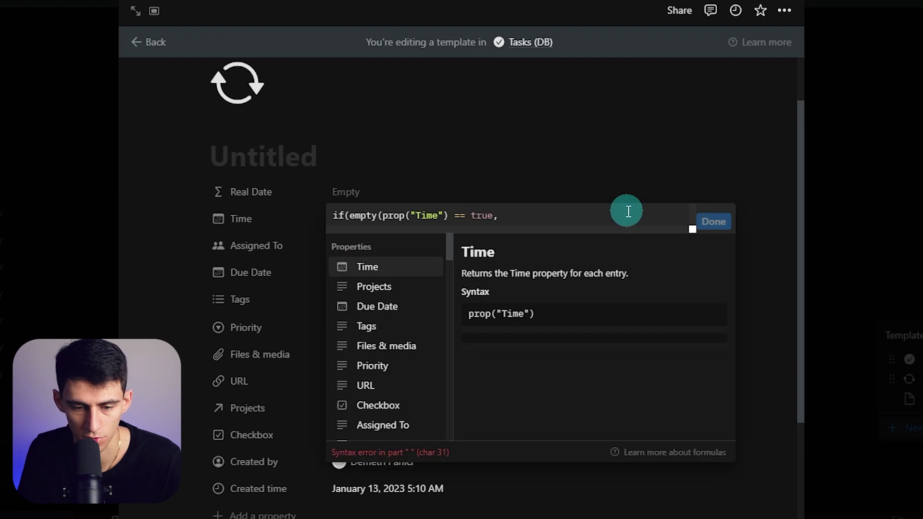
text(cre)
click(374, 269)
text(, prop("Created )
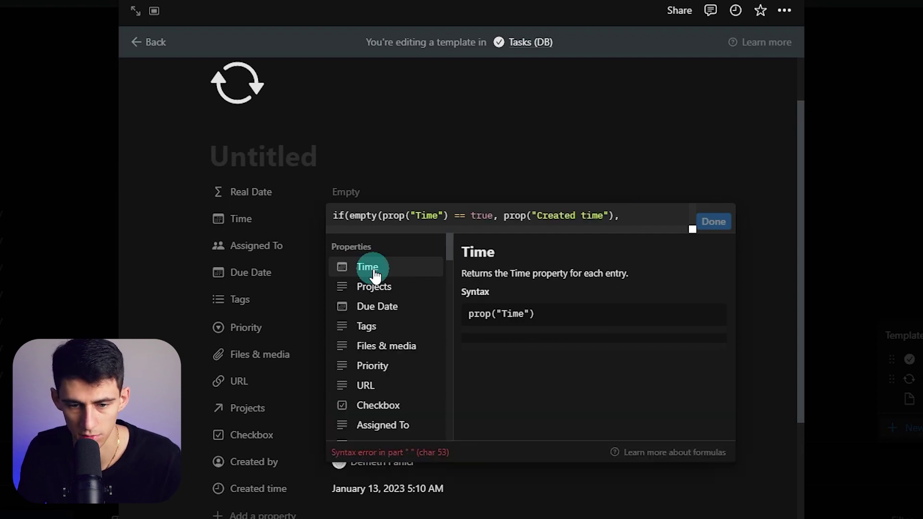
text(time)
click(373, 268)
text())
click(448, 215)
text())
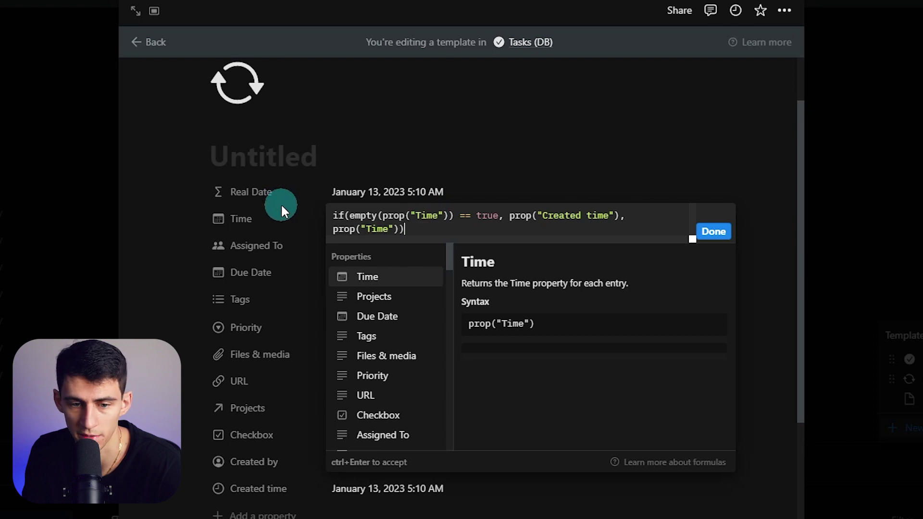
click(712, 231)
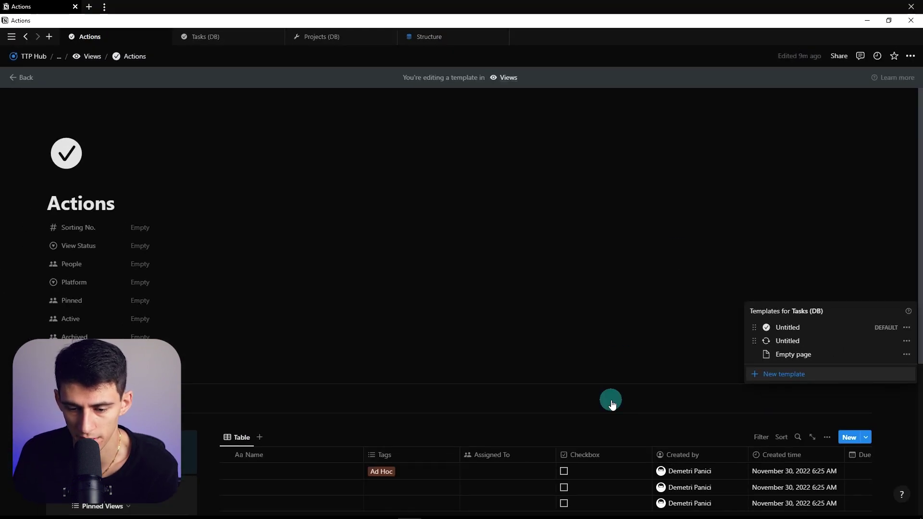
click(611, 405)
scroll(523, 330, down, 3)
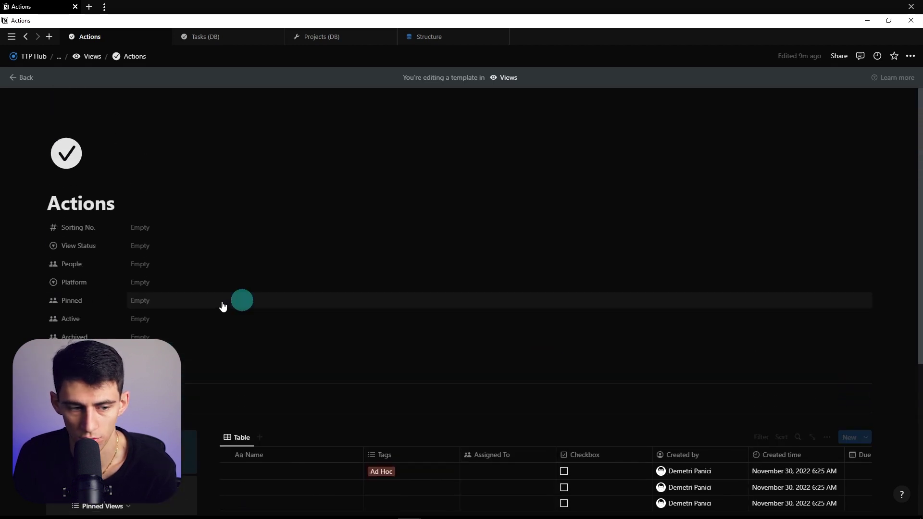
Rename the table view to My Tasks
scroll(529, 325, down, 2)
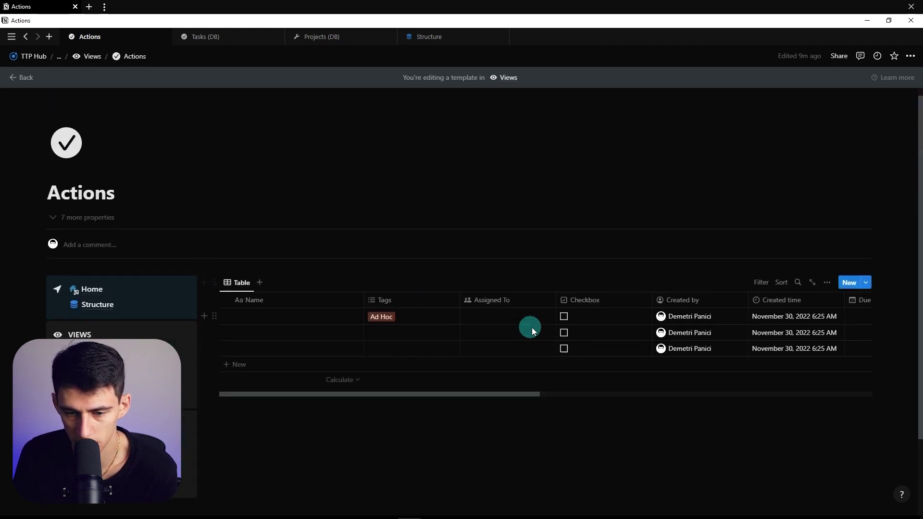
click(239, 245)
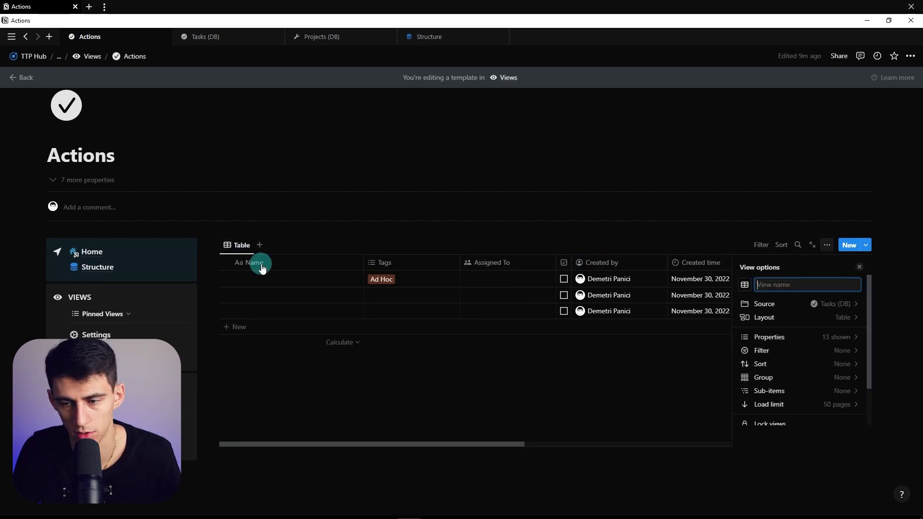
text(My Tasks)
click(573, 377)
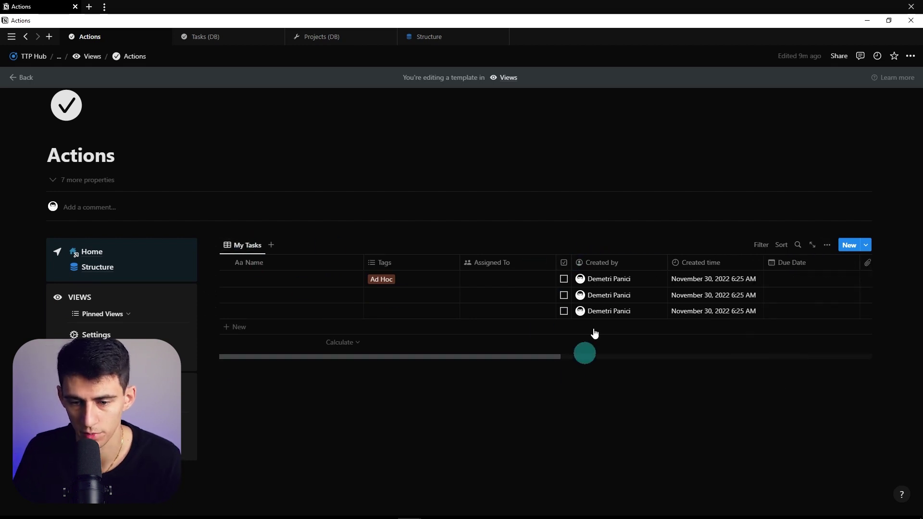
Hide the Created by and Created time columns in the My Tasks view
right_click(599, 260)
key(Escape)
click(597, 262)
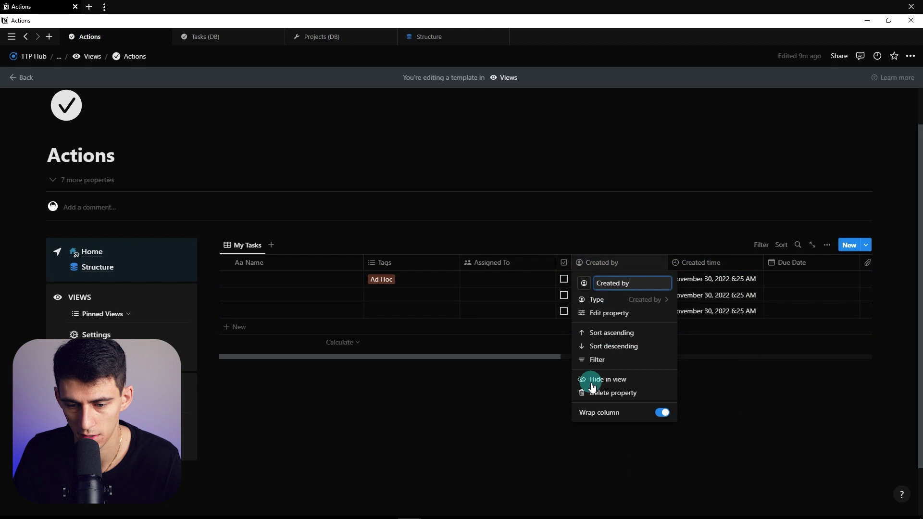
click(589, 380)
click(626, 265)
click(613, 379)
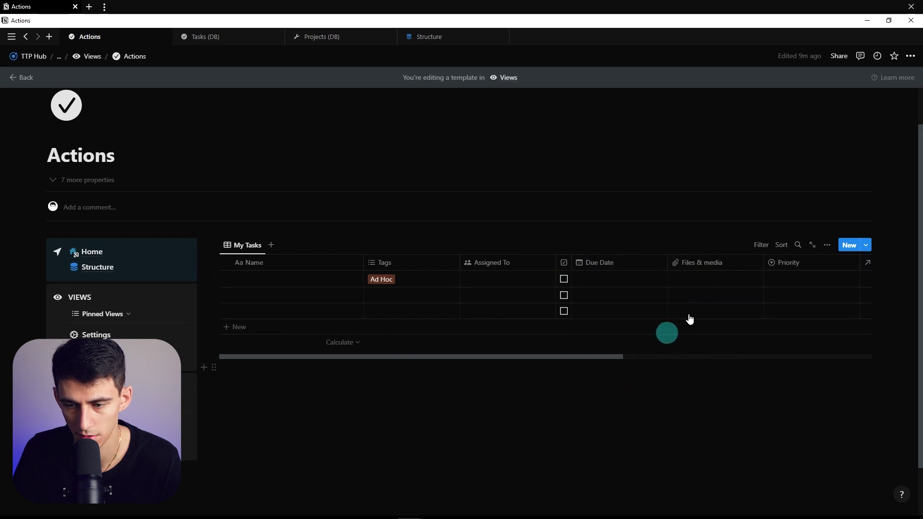
Filter the table to Assigned To: Me and add a new task row
click(783, 247)
text(as)
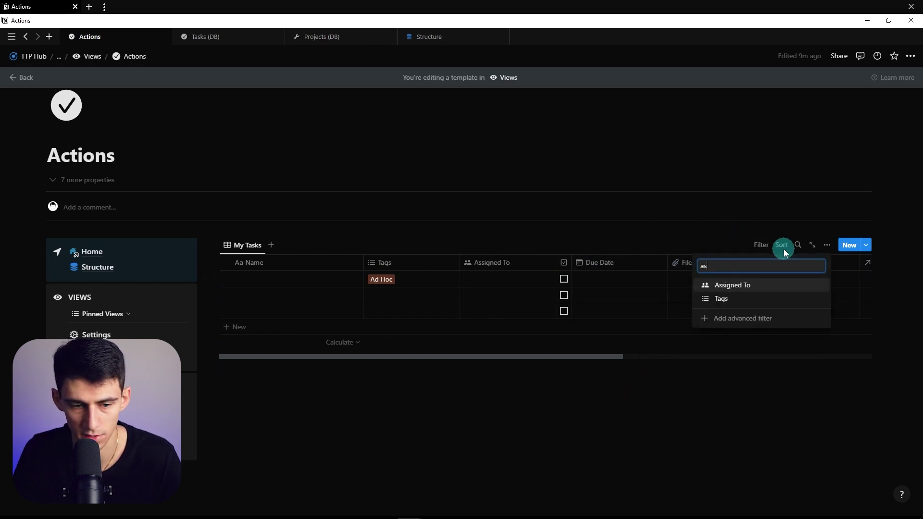
key(Return)
click(268, 303)
click(828, 266)
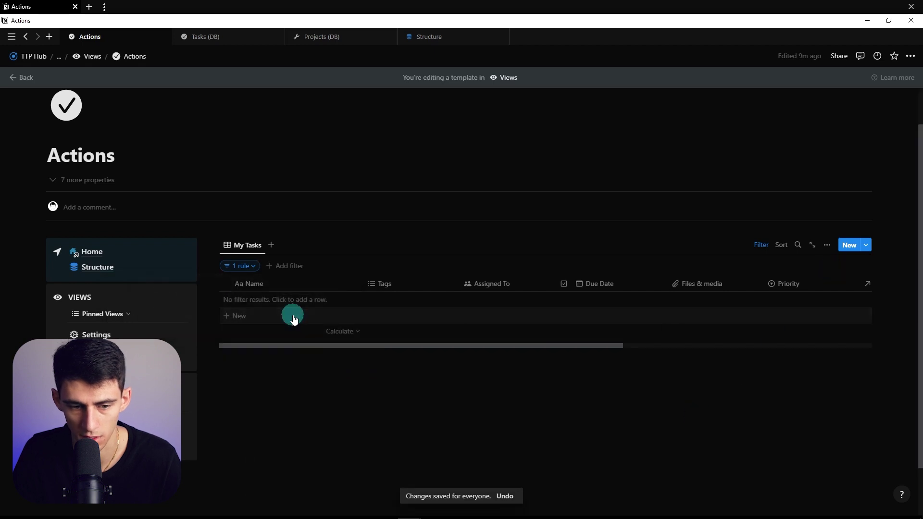
click(292, 315)
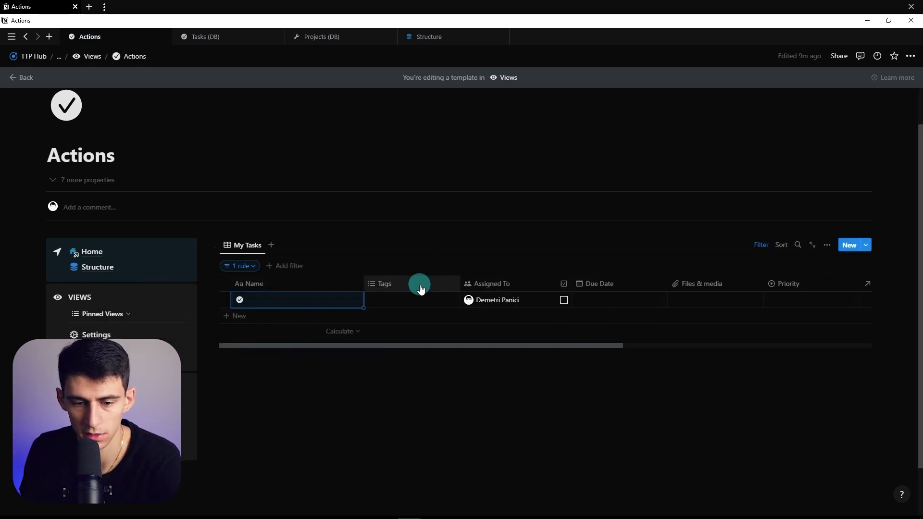
Hide the URL column from the My Tasks table
drag(615, 345, 860, 347)
click(775, 284)
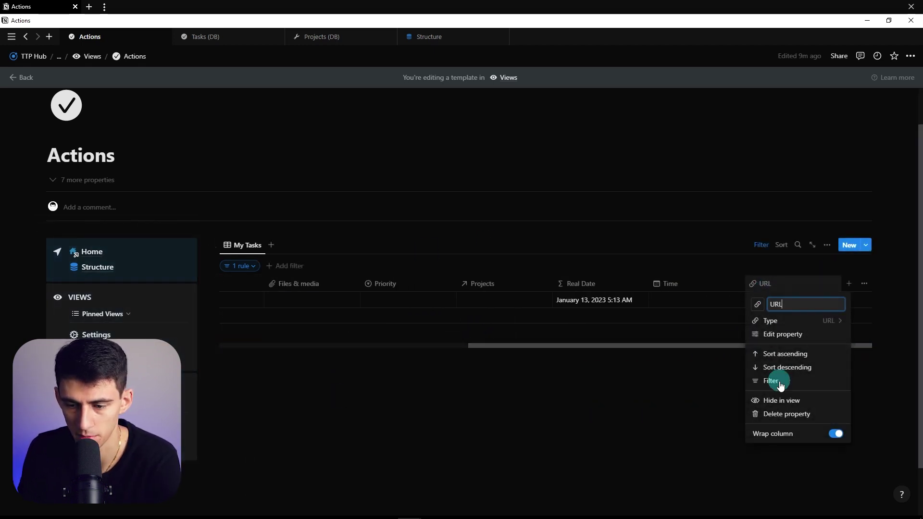
click(774, 397)
drag(552, 345, 344, 345)
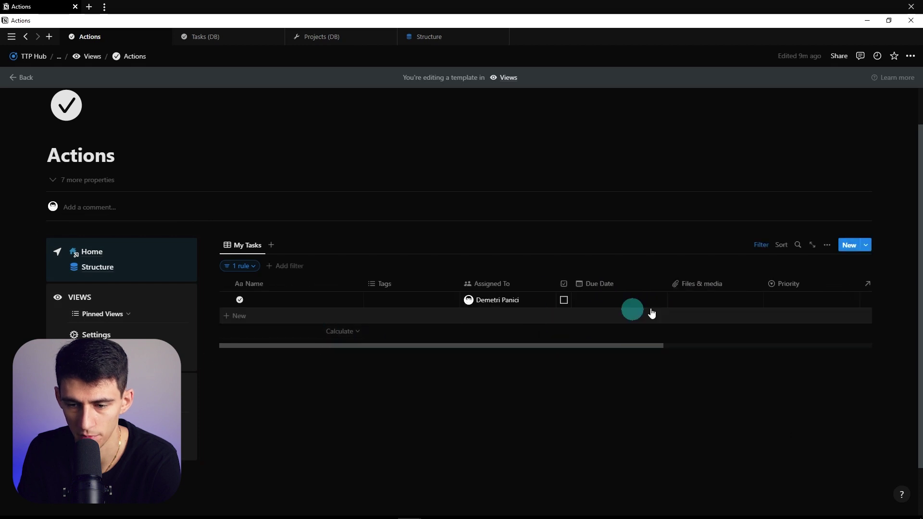
Create three task rows with priorities High, Medium and Low by duplicating the first
click(814, 299)
click(791, 331)
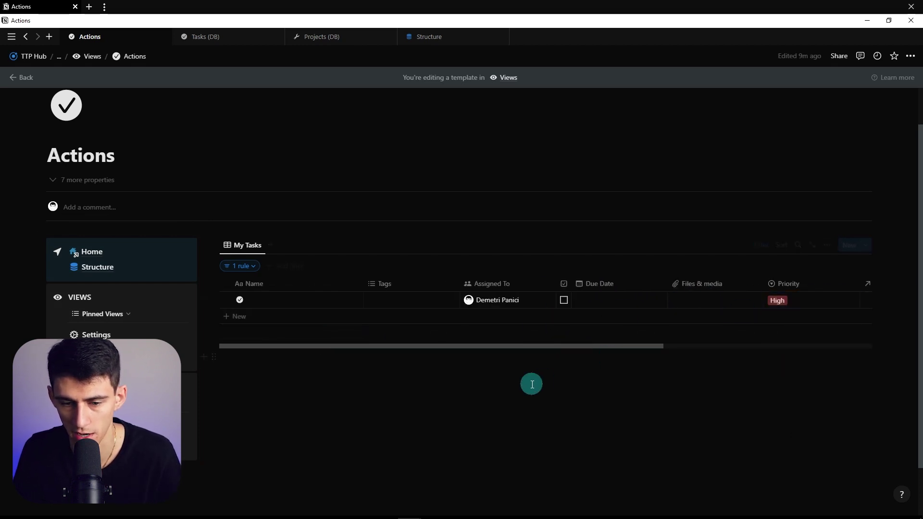
key(ctrl+d)
click(781, 316)
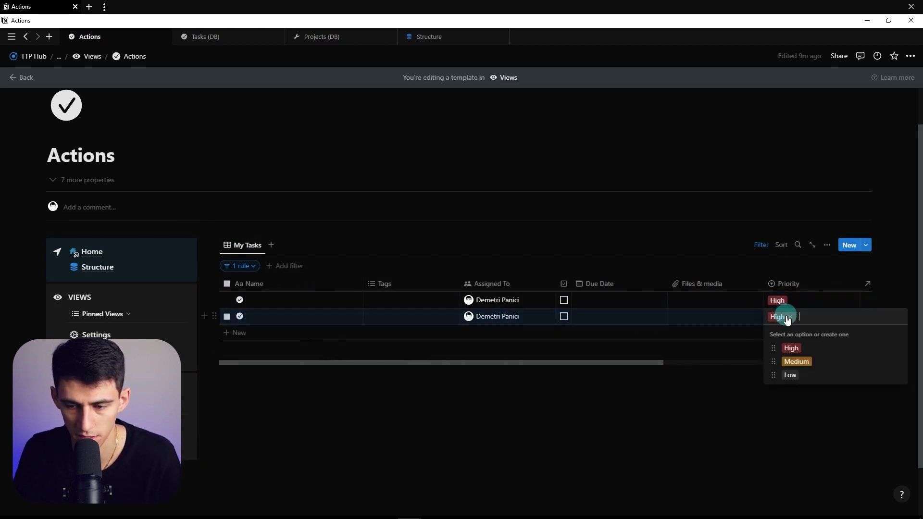
click(794, 361)
key(ctrl+d)
click(782, 333)
click(791, 391)
Group My Tasks by Priority, then move the Priority column beside Name and hide it
click(827, 245)
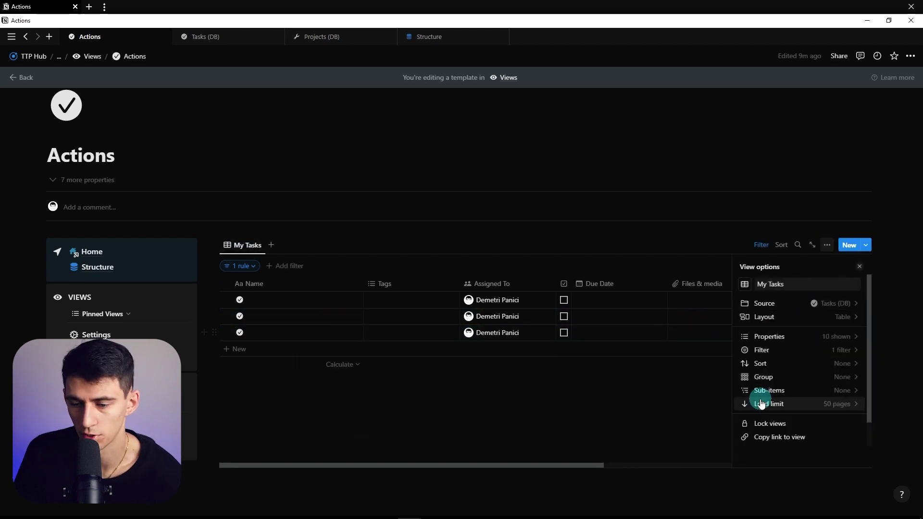
click(762, 379)
click(766, 398)
scroll(585, 295, down, 2)
drag(783, 256, 427, 269)
scroll(442, 250, down, 1)
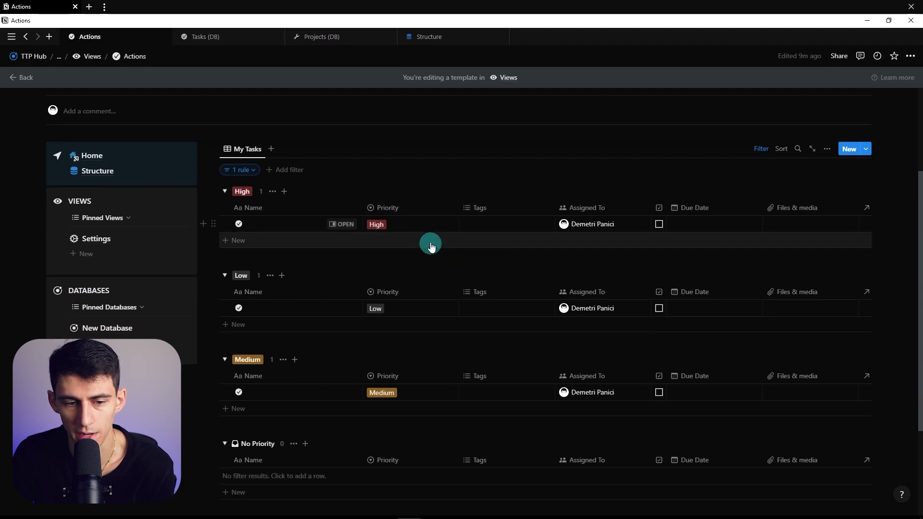
click(420, 208)
click(416, 324)
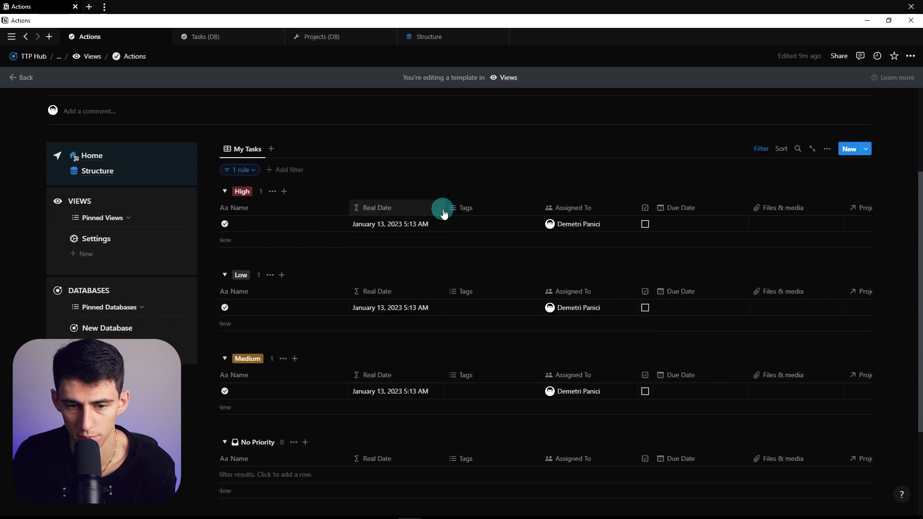
Hide the Tags and Files & media columns
scroll(790, 201, up, 1)
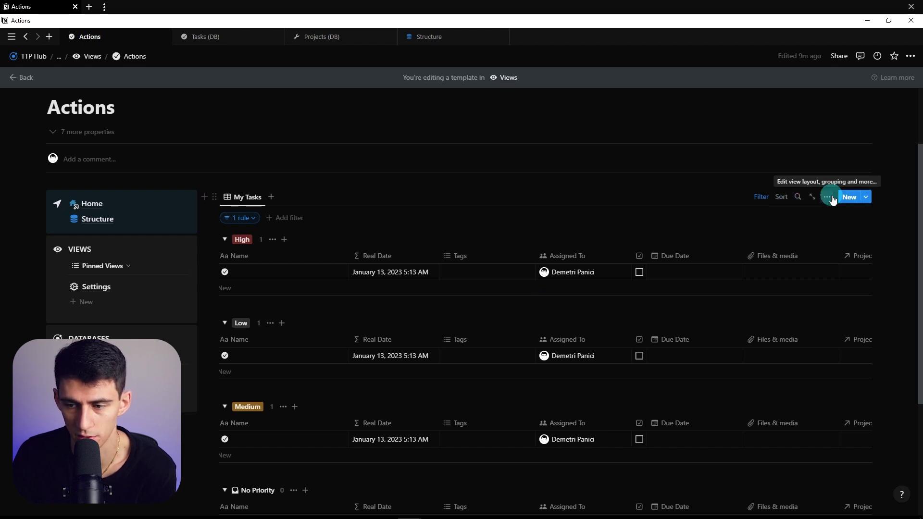
scroll(783, 242, down, 1)
click(489, 208)
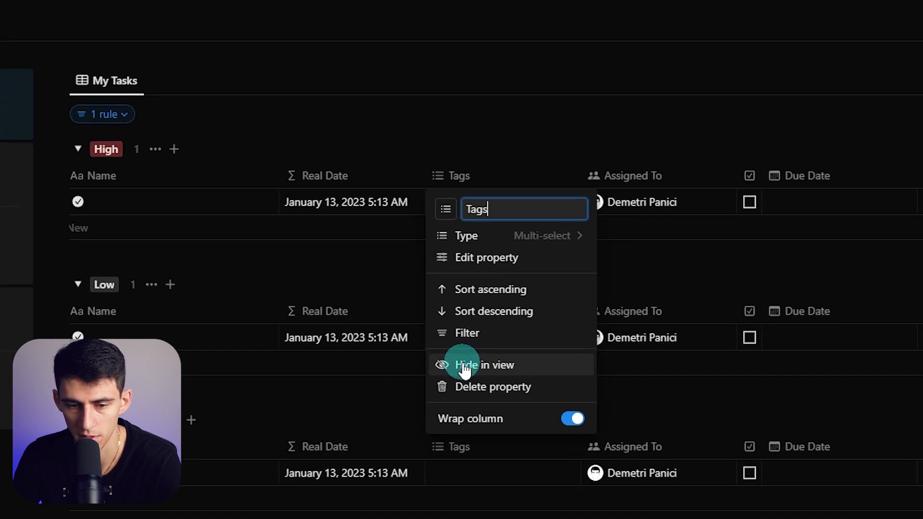
click(464, 326)
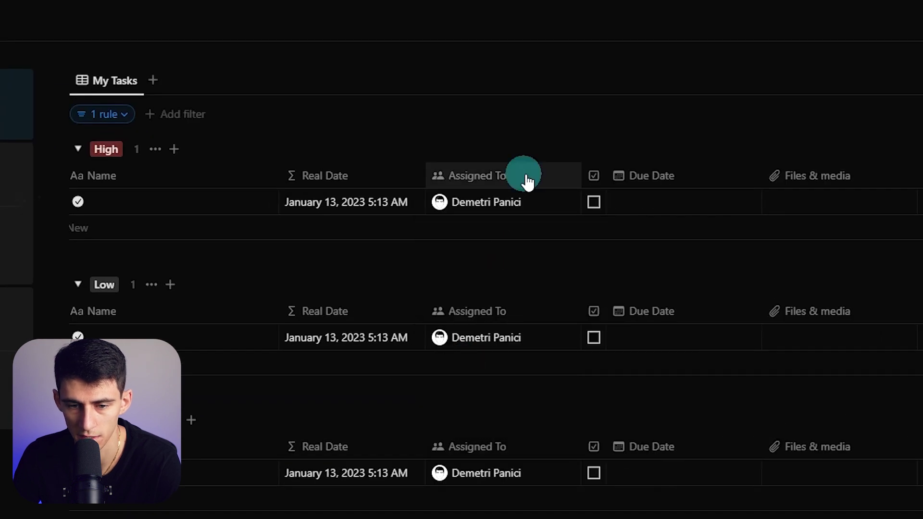
click(817, 175)
click(740, 365)
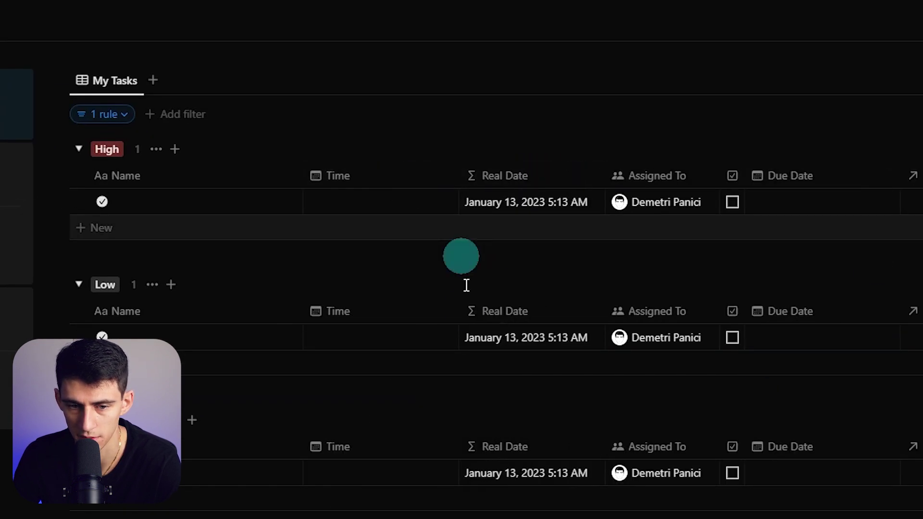
Reorder columns: checkbox beside Name, then Real Date, with Time after Projects
drag(450, 179, 379, 165)
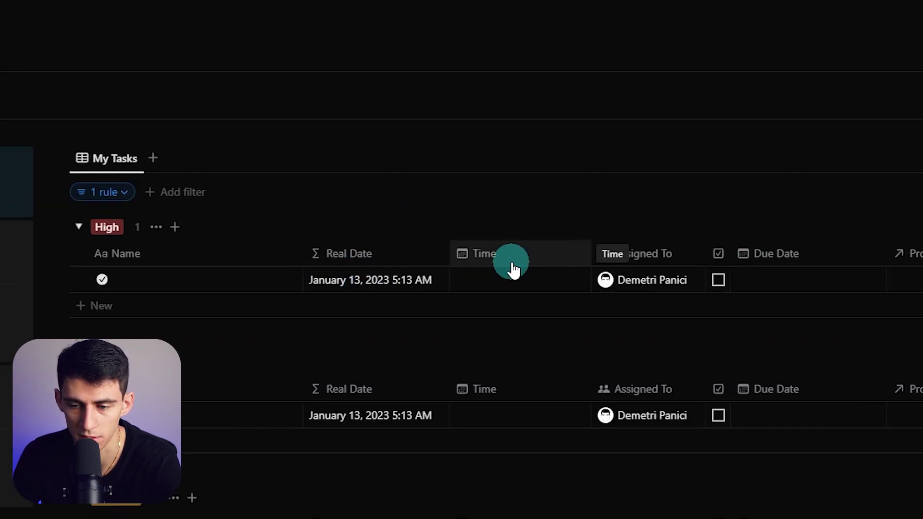
drag(513, 269, 755, 283)
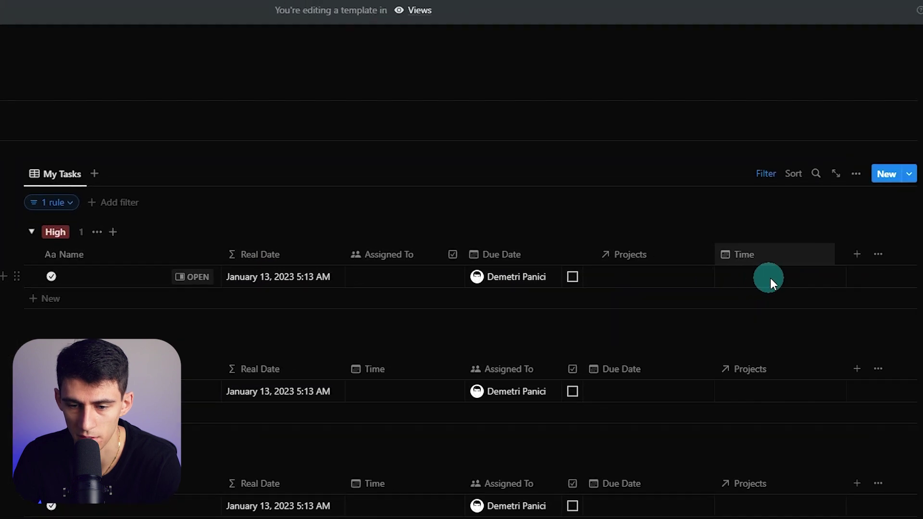
drag(448, 254, 238, 251)
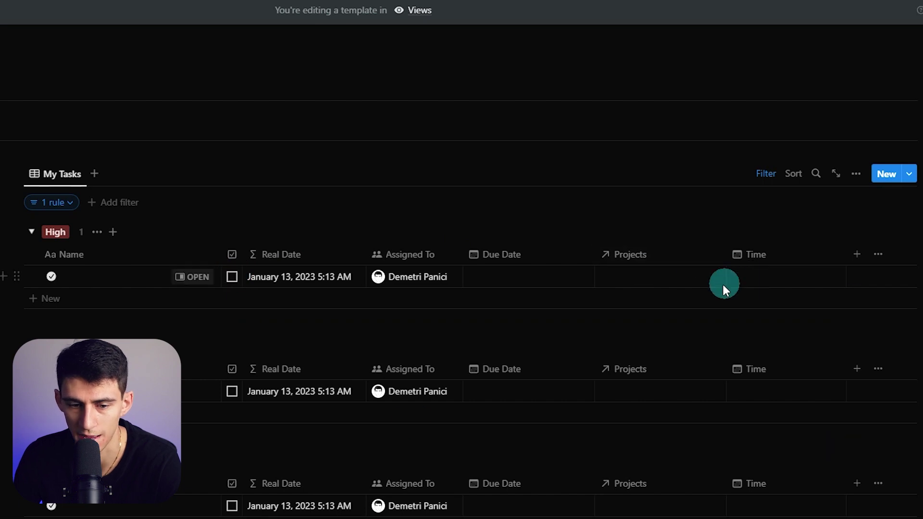
Set the High task's Time to January 20, 2023 and duplicate that task
click(775, 287)
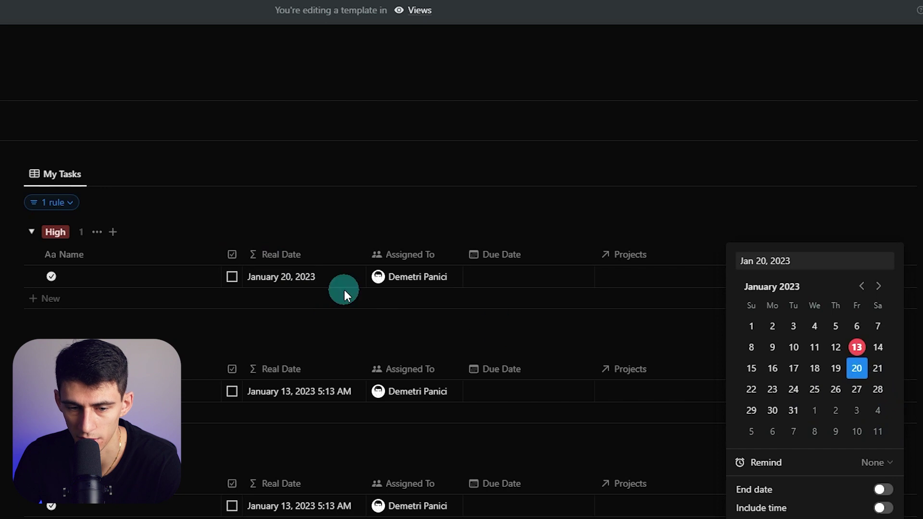
click(495, 340)
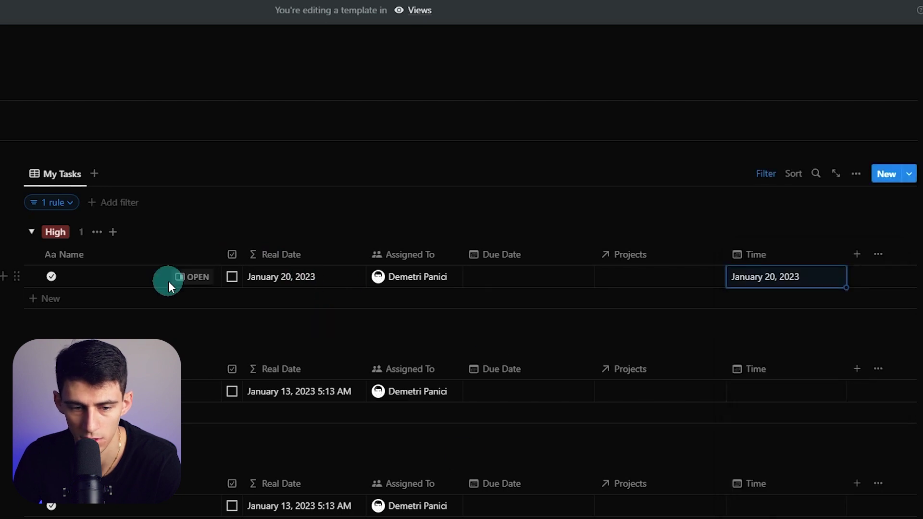
right_click(169, 281)
click(212, 346)
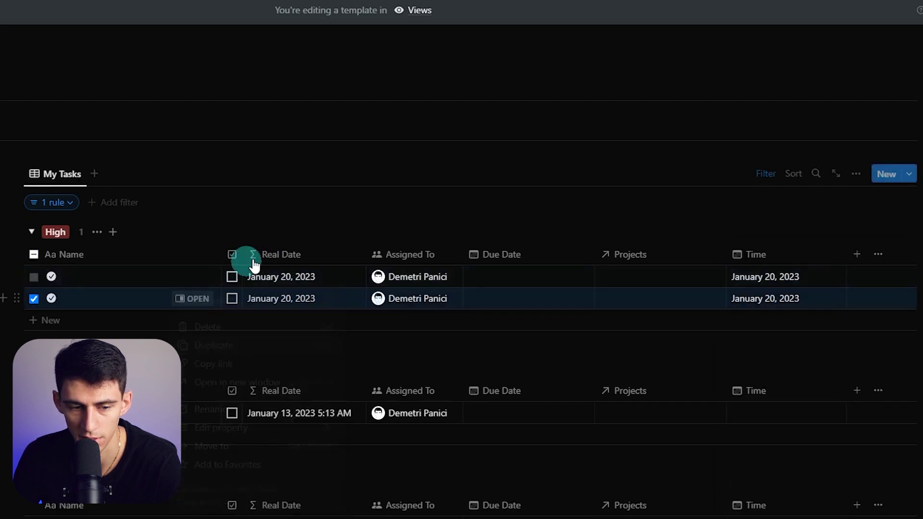
Duplicate the Low and Medium tasks so each priority group holds two
right_click(244, 412)
click(292, 245)
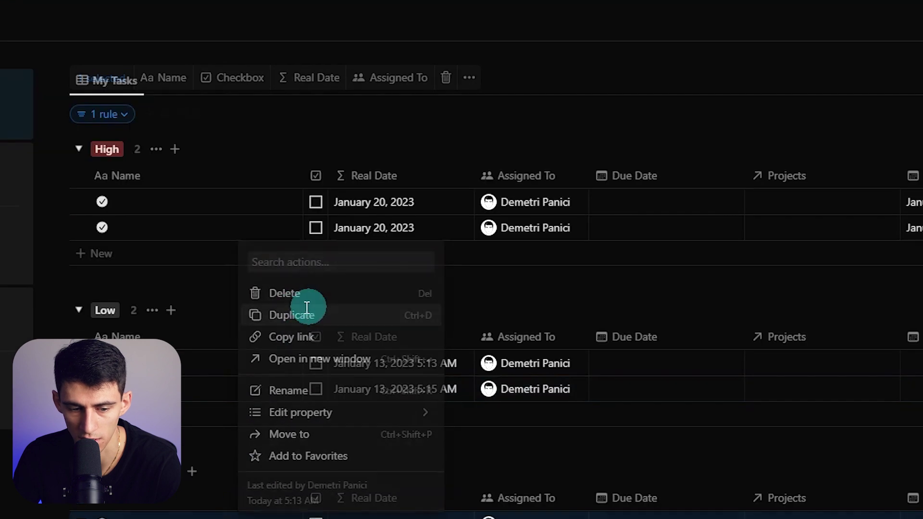
click(41, 496)
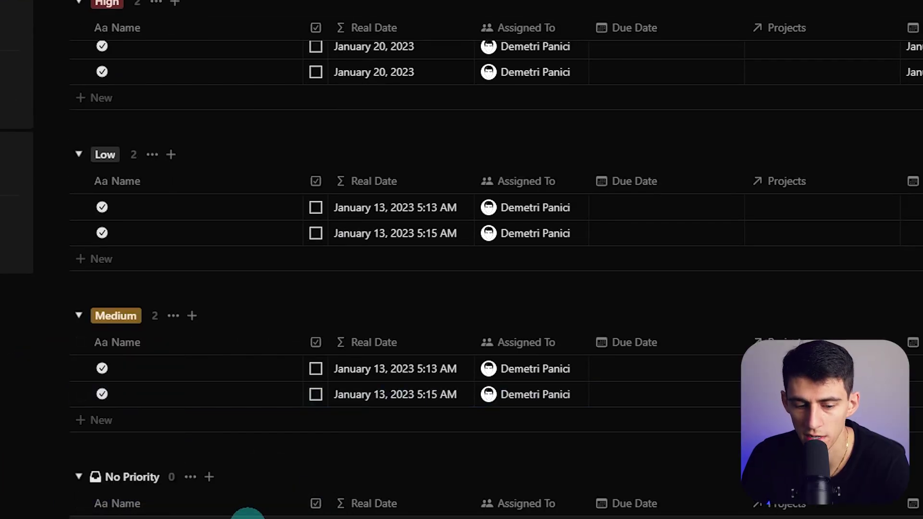
scroll(443, 453, down, 1)
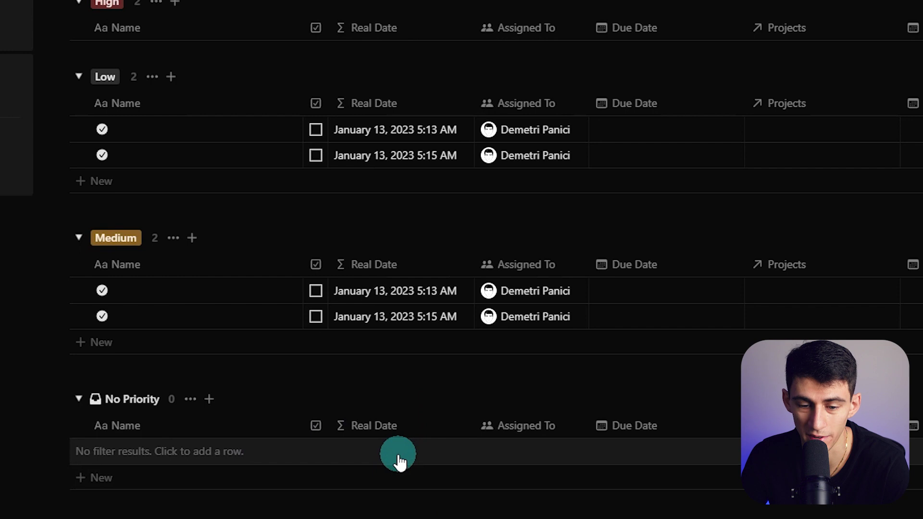
scroll(399, 458, up, 6)
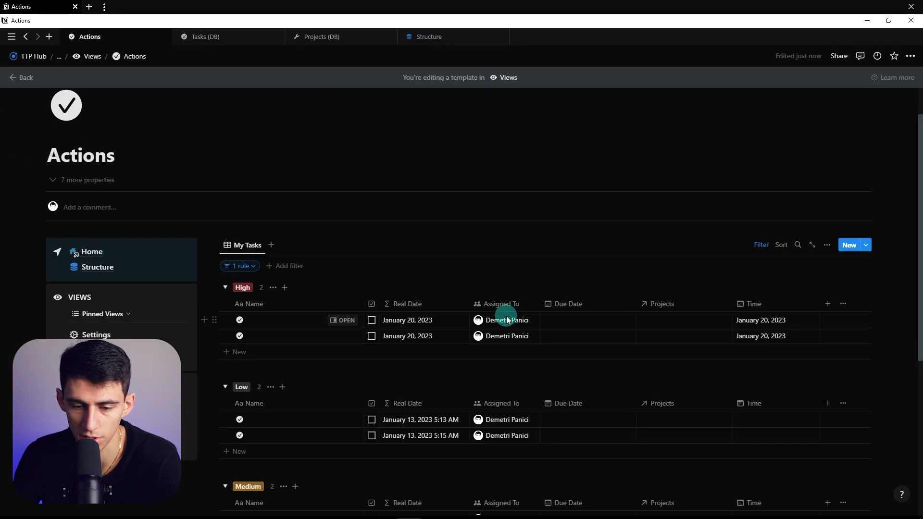
Move Assigned To and Projects to the end, giving Real Date, Due Date, Time, Assigned To, Projects
mouse_move(673, 305)
mouse_down()
mouse_move(754, 309)
mouse_move(525, 316)
mouse_move(666, 312)
mouse_up()
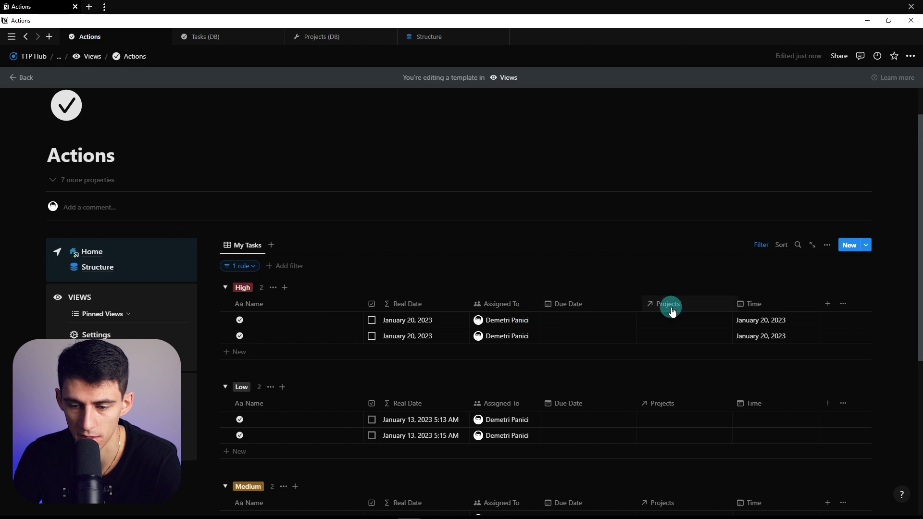
drag(571, 320, 486, 317)
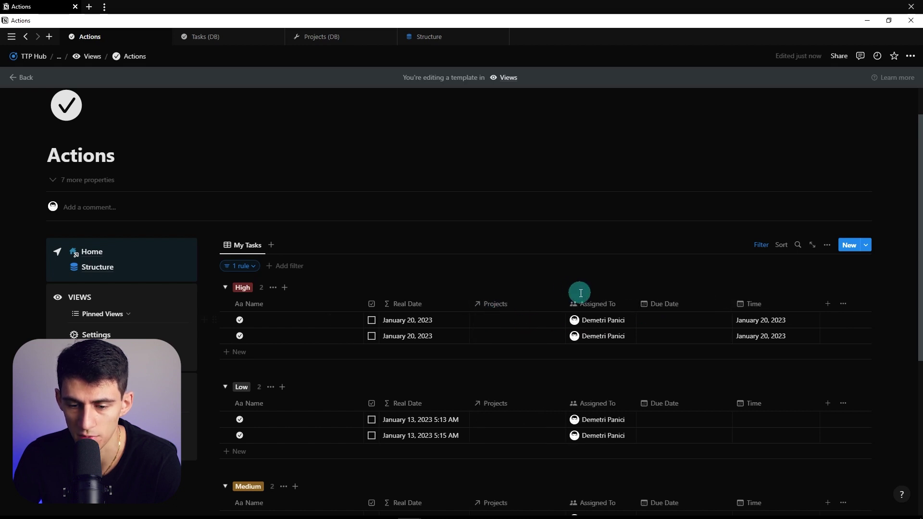
drag(604, 303, 759, 315)
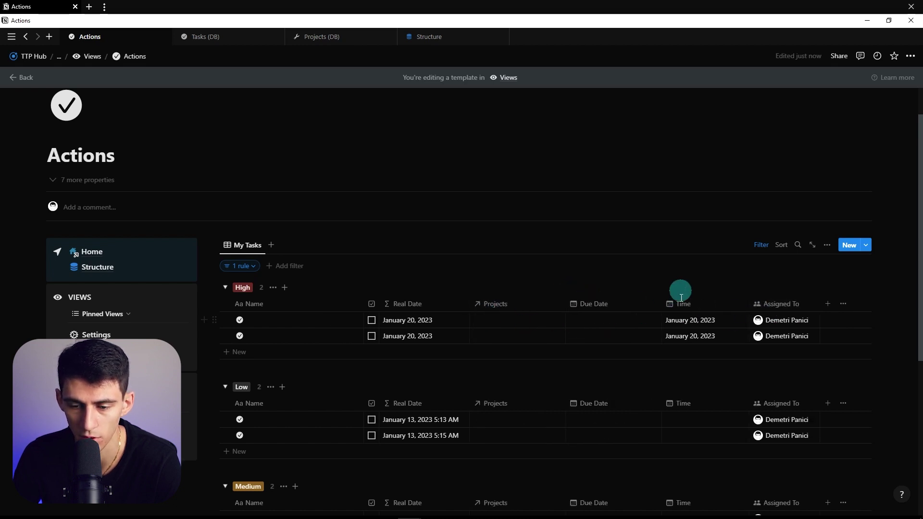
drag(538, 307, 634, 313)
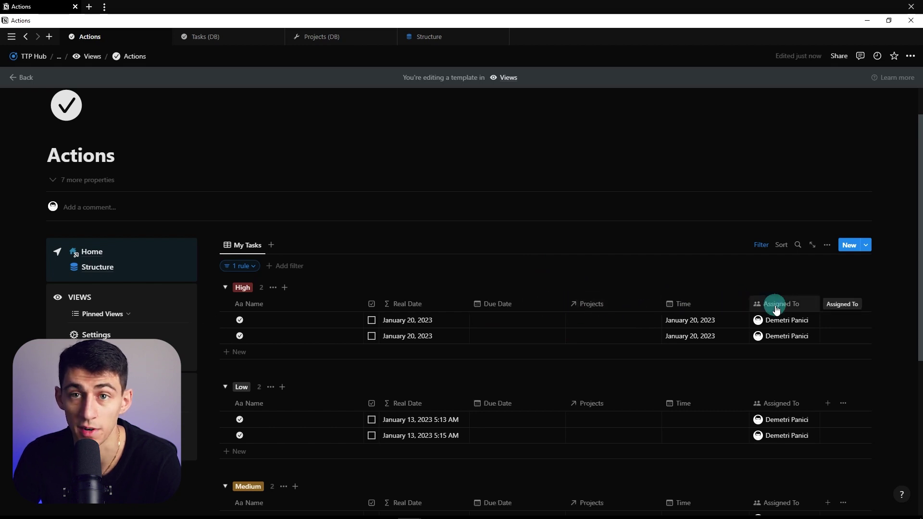
drag(602, 310, 763, 318)
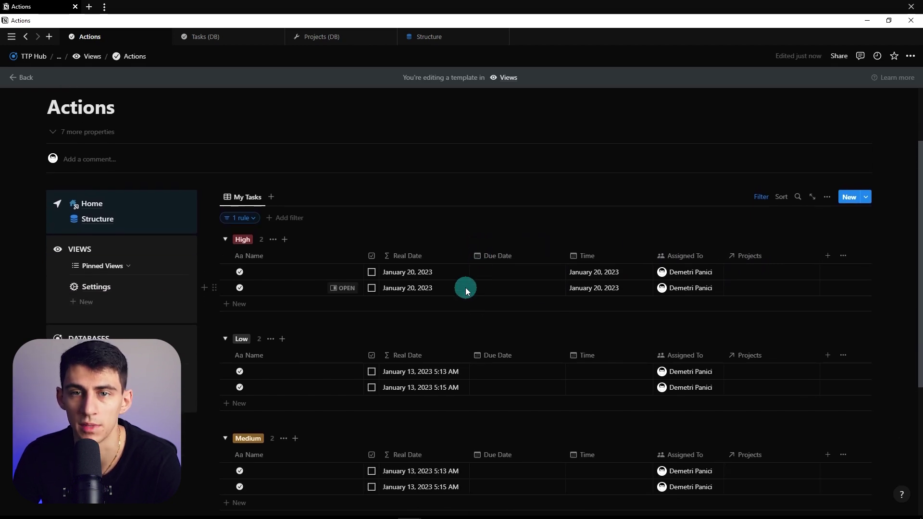
Wrap the first task's Real Date formula in formatDate with a date format string
drag(470, 255, 403, 167)
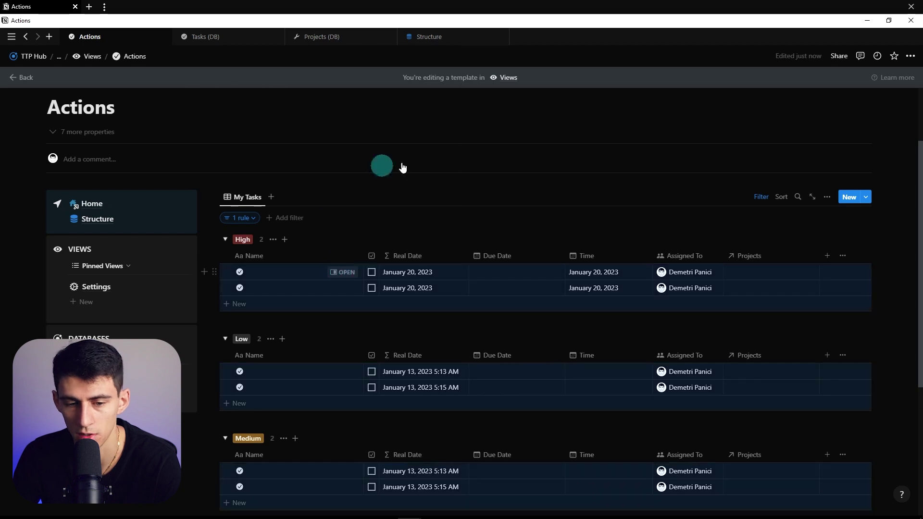
key(Return)
click(659, 116)
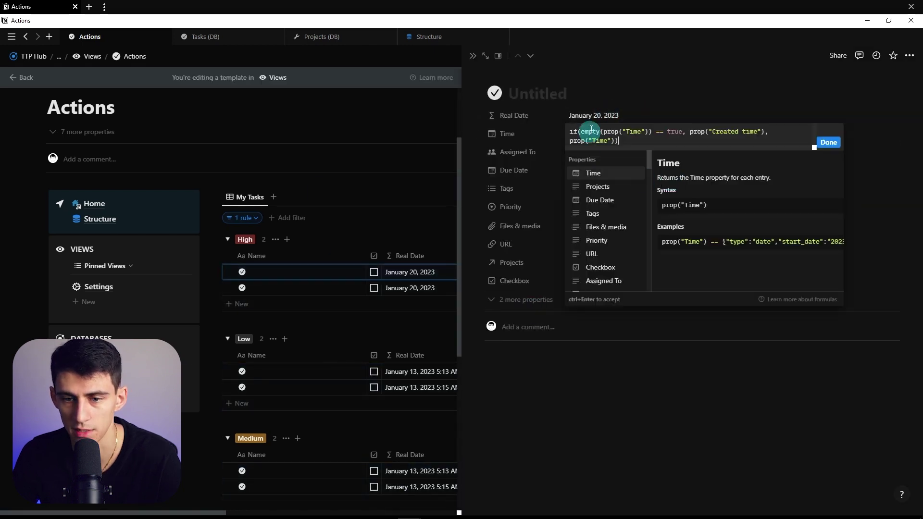
click(571, 132)
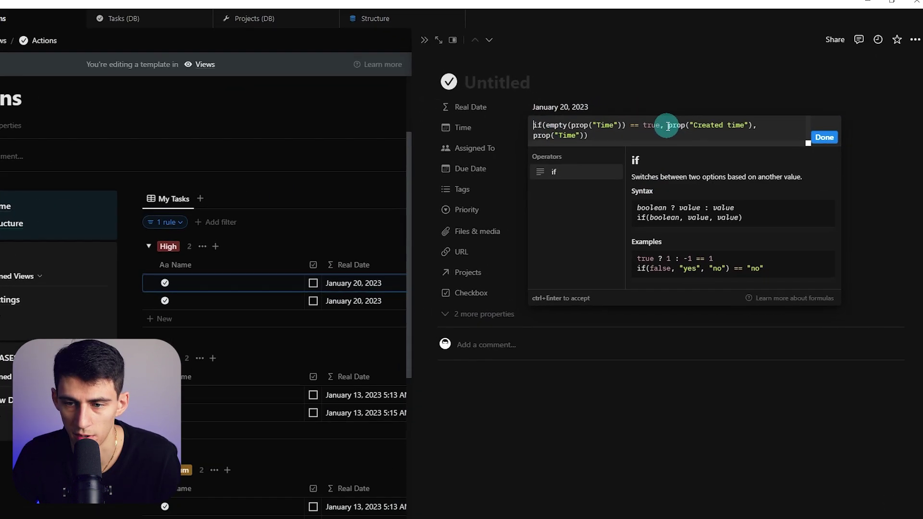
click(691, 132)
text(format)
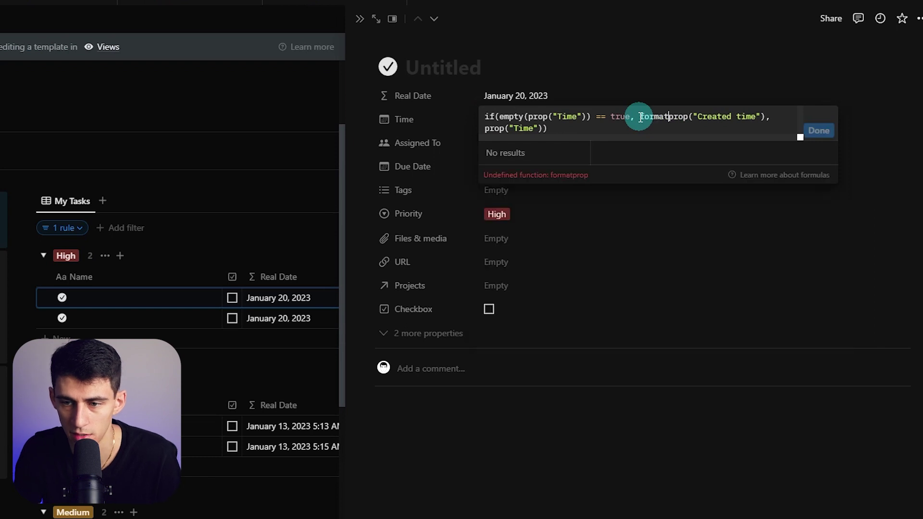
text(Date()
click(664, 116)
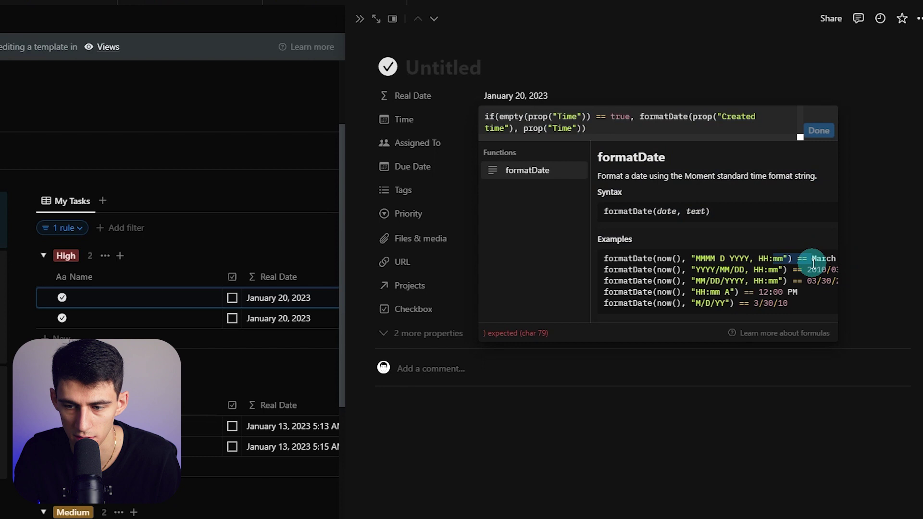
key(Right)
key(Right)
key(Right)
key(Right)
key(Right)
key(Right)
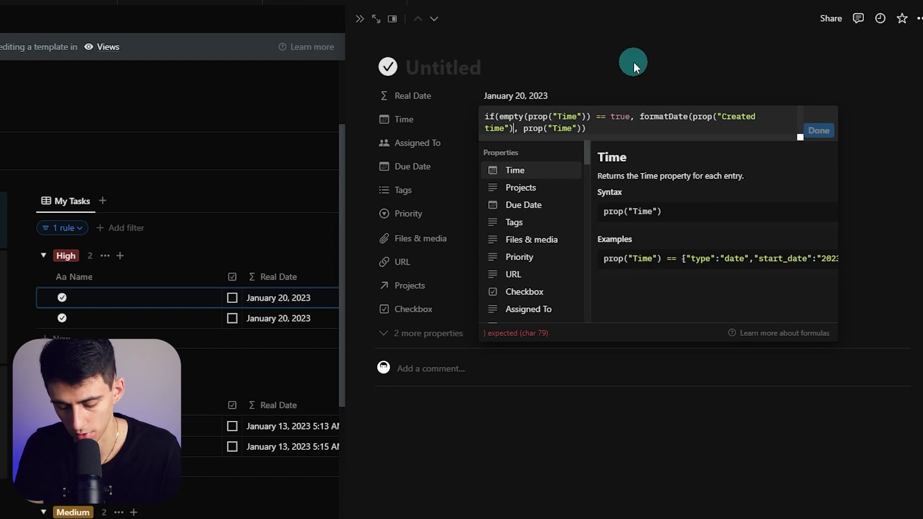
text(", )
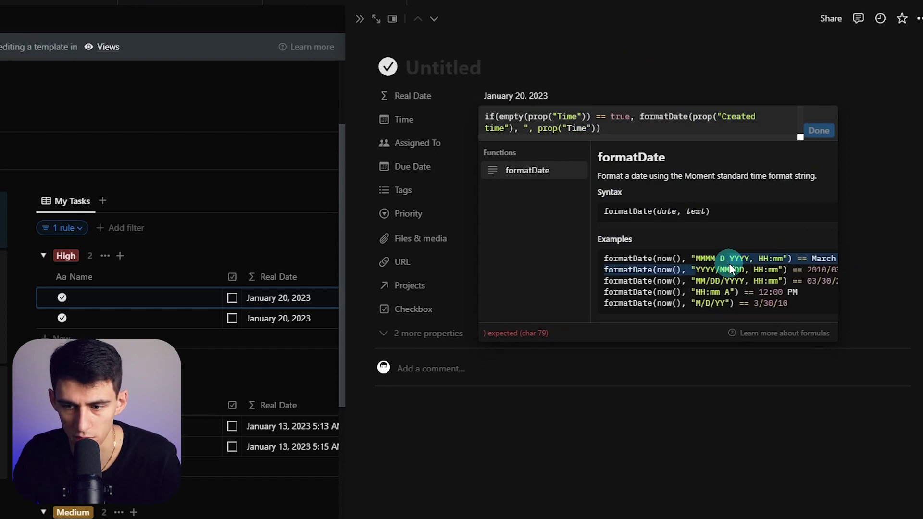
text(YYYY/MM/DD")
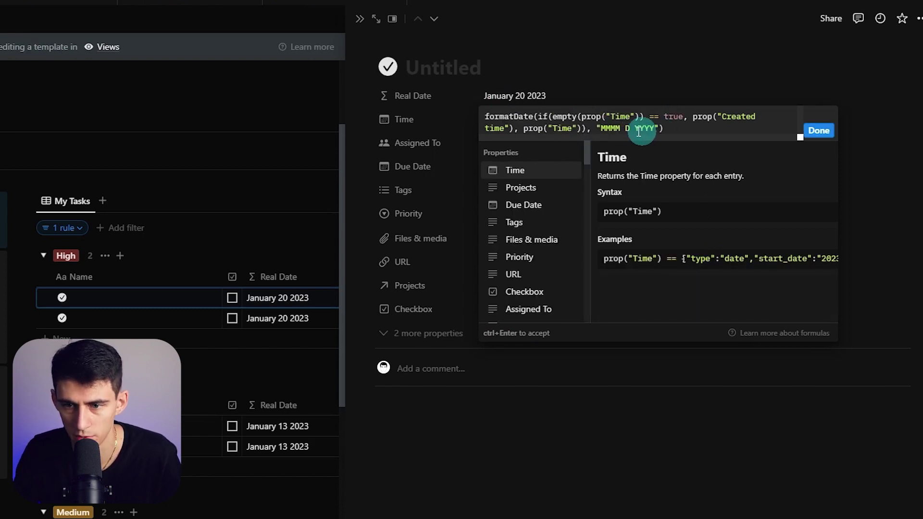
click(631, 129)
text(,)
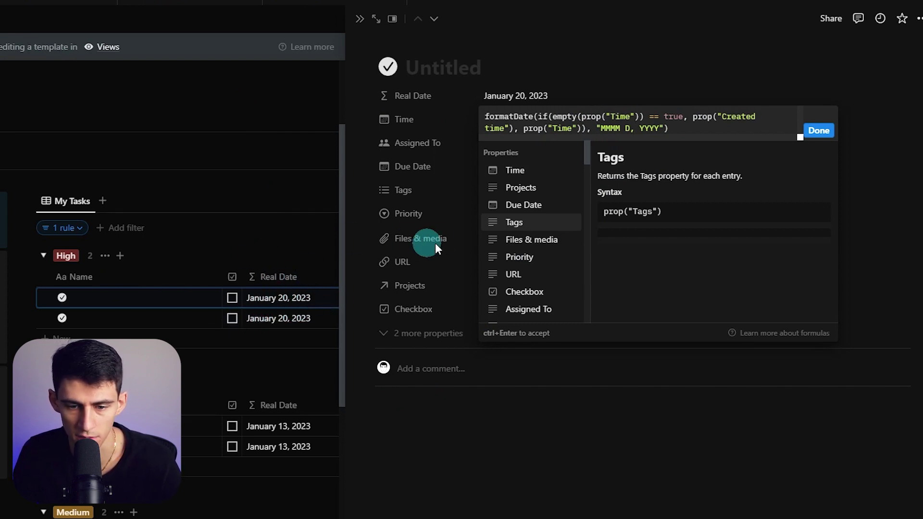
Remove the formatDate wrapper and format string, restoring the original Real Date formula
click(431, 88)
click(552, 121)
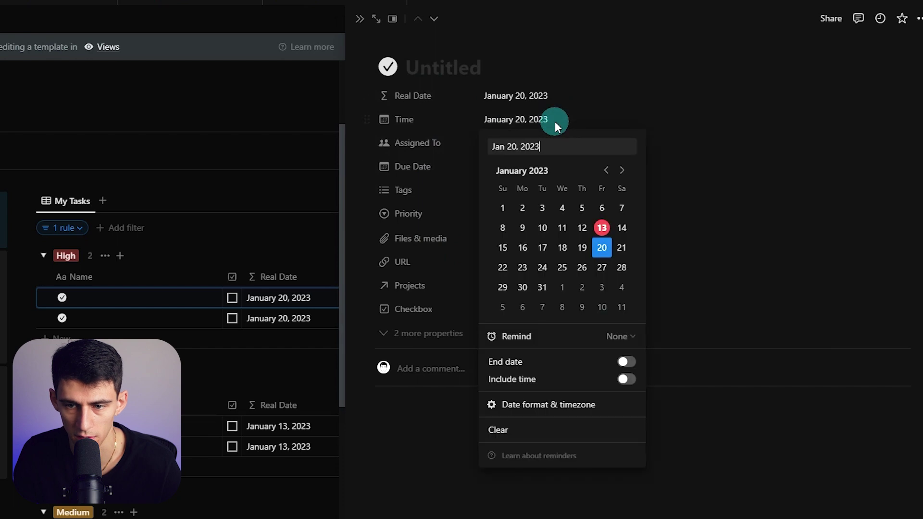
click(565, 99)
drag(540, 117, 486, 116)
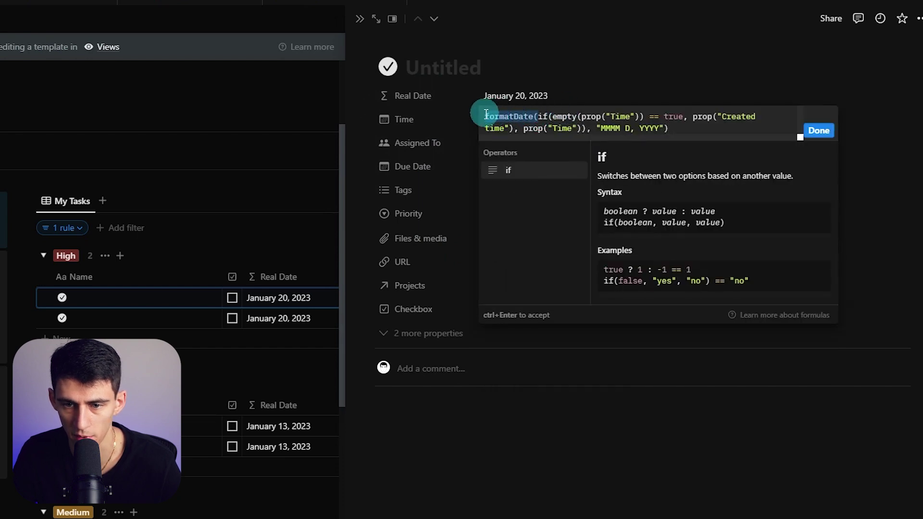
key(BackSpace)
drag(637, 130, 553, 129)
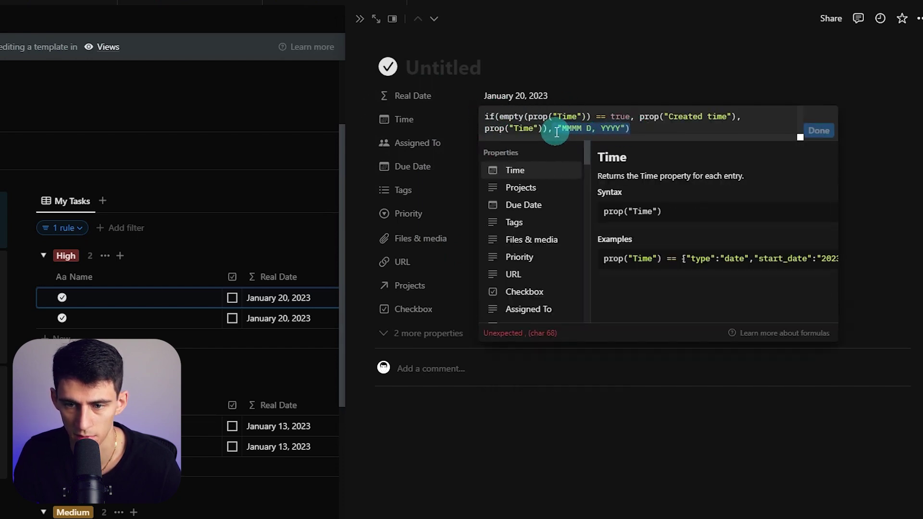
key(BackSpace)
key(BackSpace)
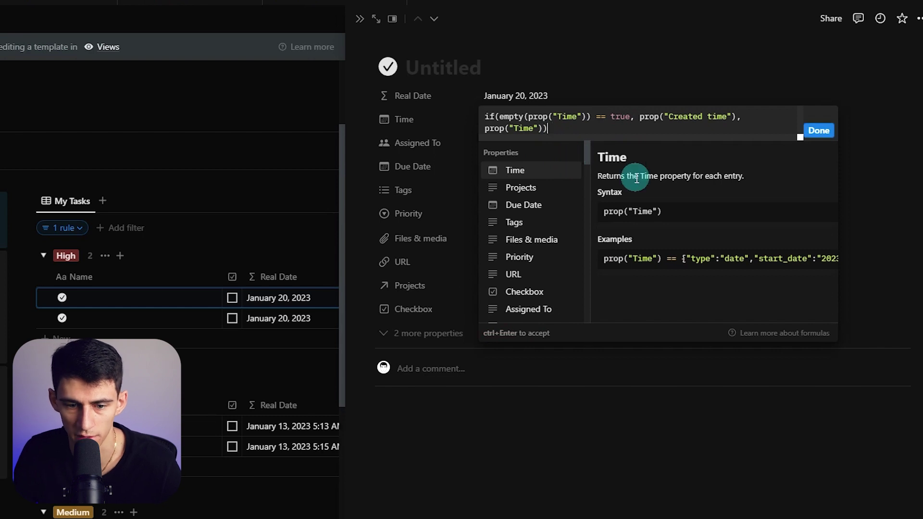
key(Escape)
key(Escape)
click(762, 200)
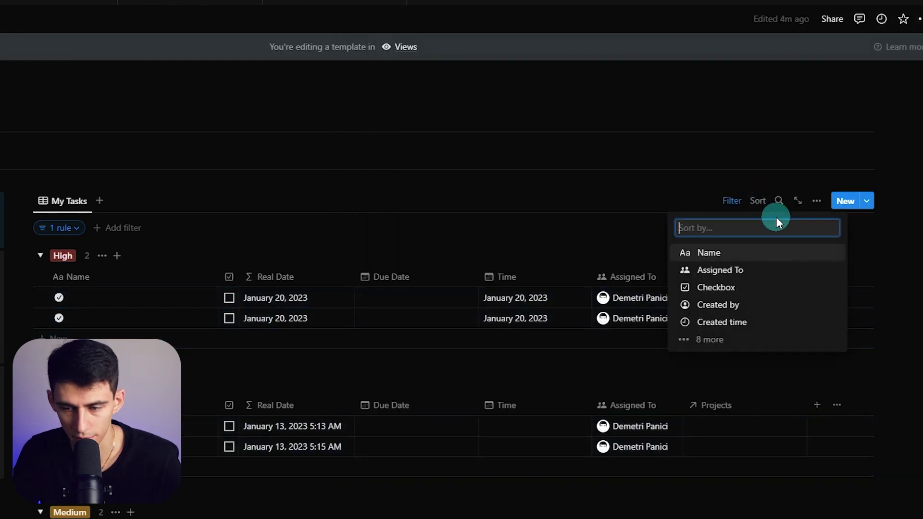
Add ascending sorts by Real Date and Tags
text(real)
key(Return)
click(17, 279)
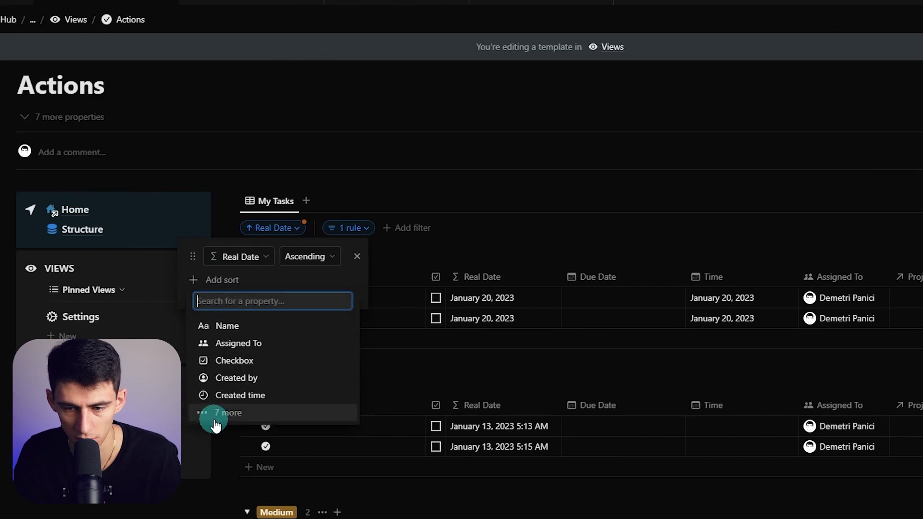
text(tag)
key(Return)
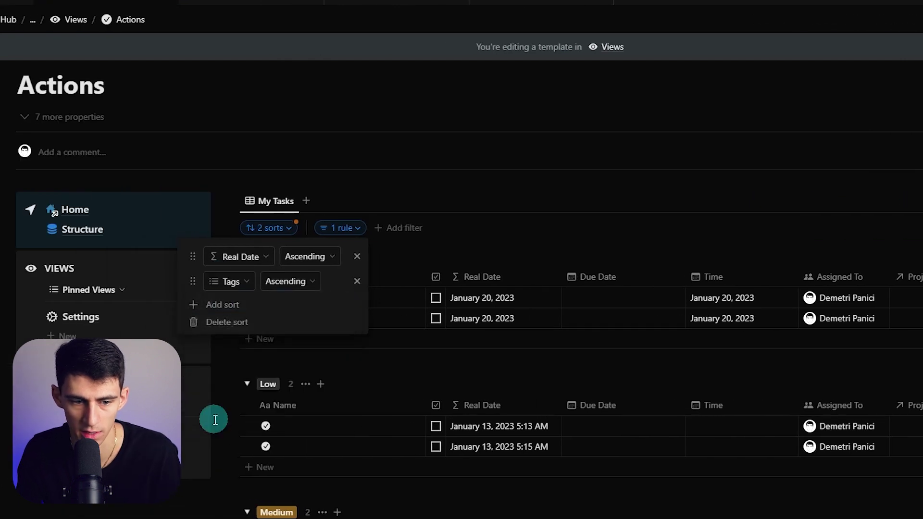
Move Recurring to the top of the Tags options from a Low-priority task
click(215, 420)
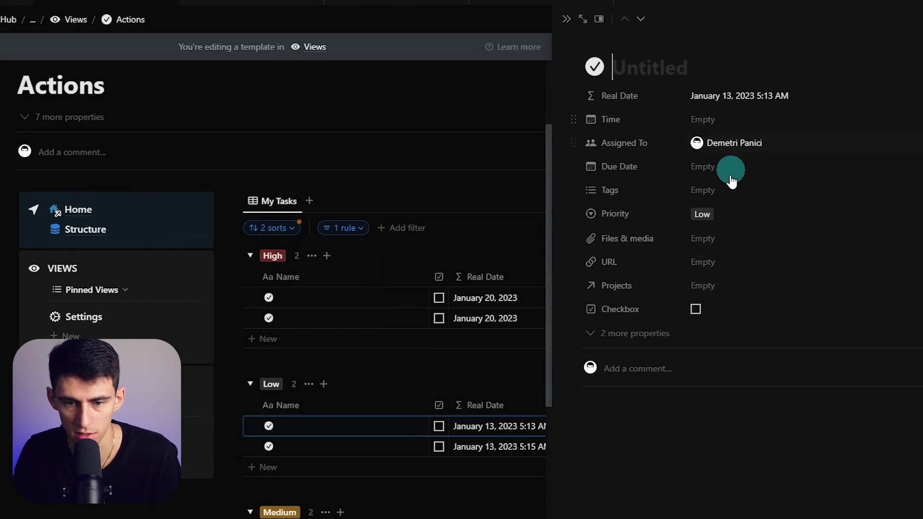
click(728, 189)
drag(558, 265, 556, 245)
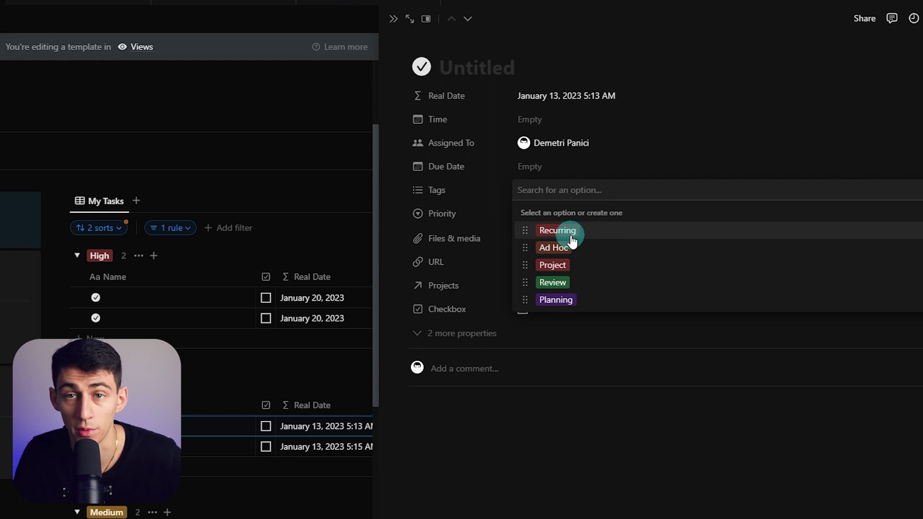
Add a Priority sort and place it second, before Tags
click(87, 304)
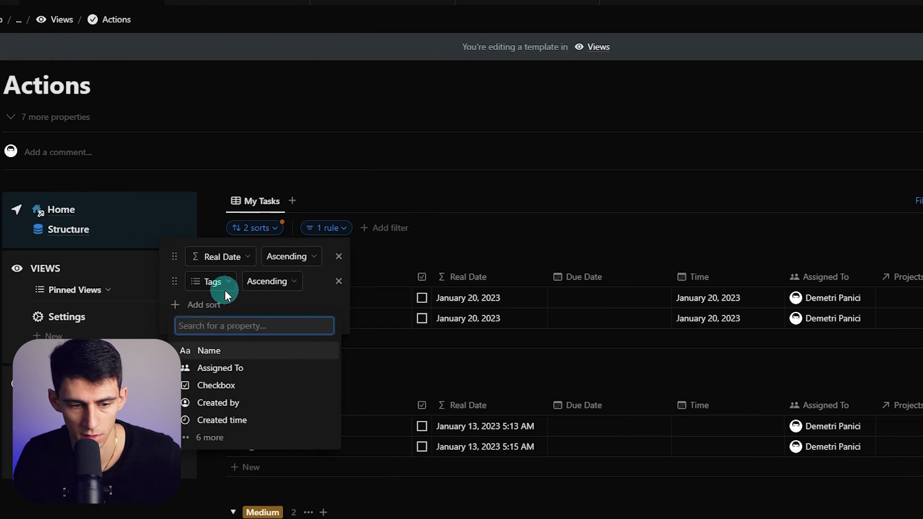
text(pri)
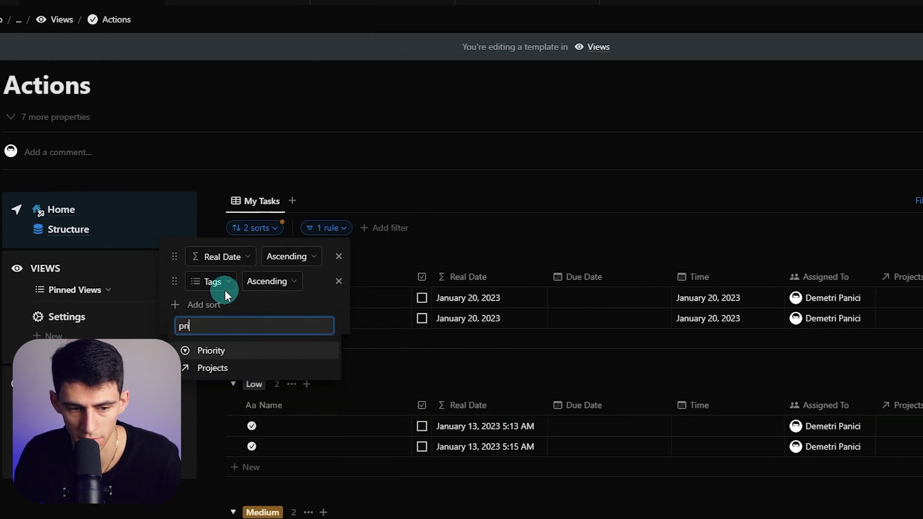
key(Return)
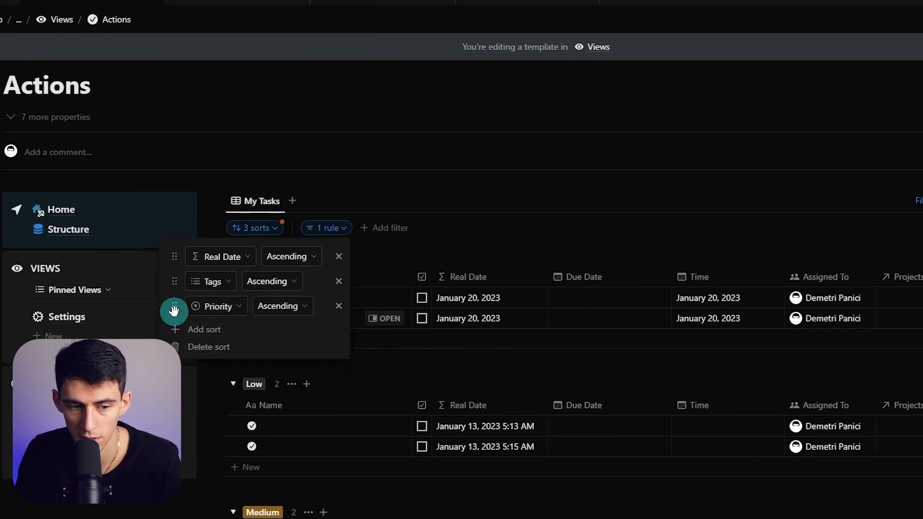
mouse_move(173, 310)
mouse_down()
mouse_move(172, 285)
mouse_move(173, 307)
mouse_up()
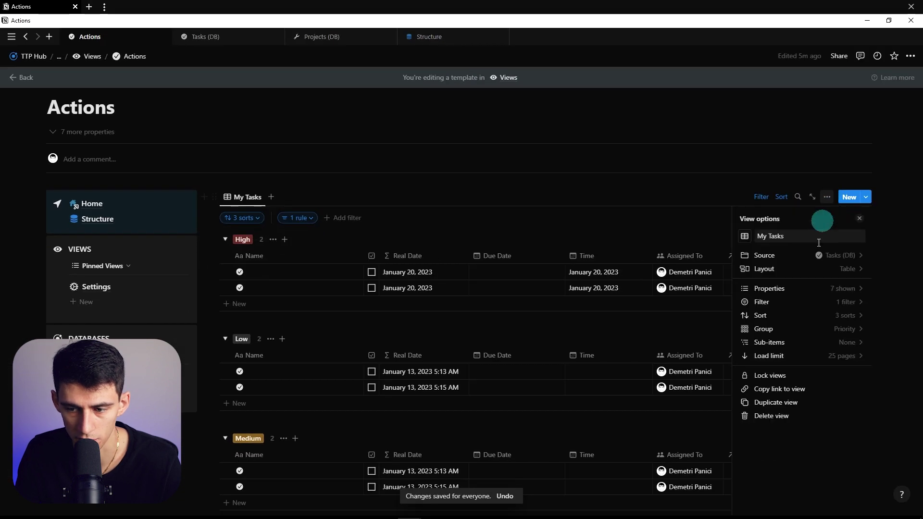
Order the priority groups High, Medium, Low and duplicate the My Tasks view
click(765, 329)
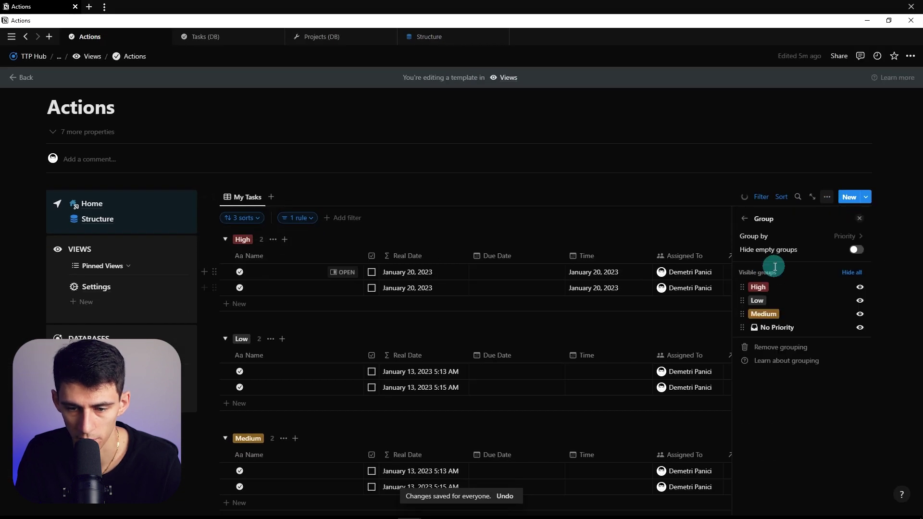
drag(742, 314, 743, 300)
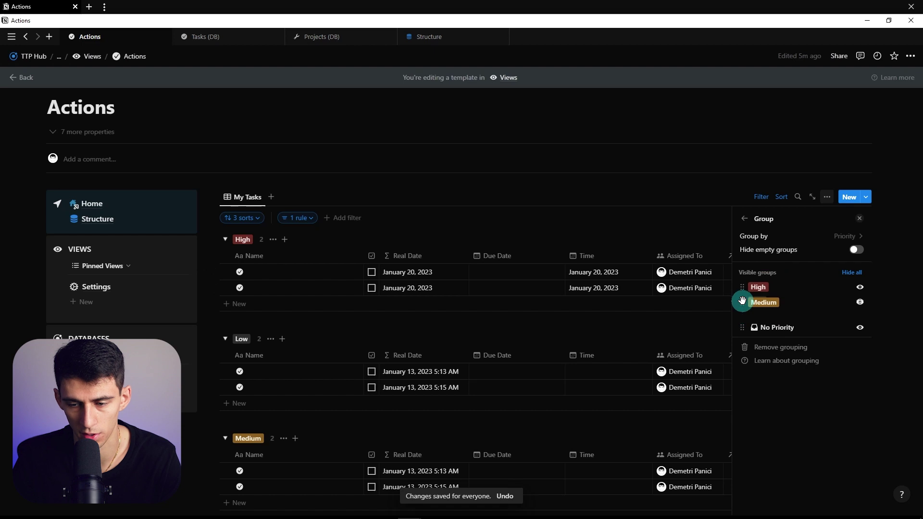
click(914, 262)
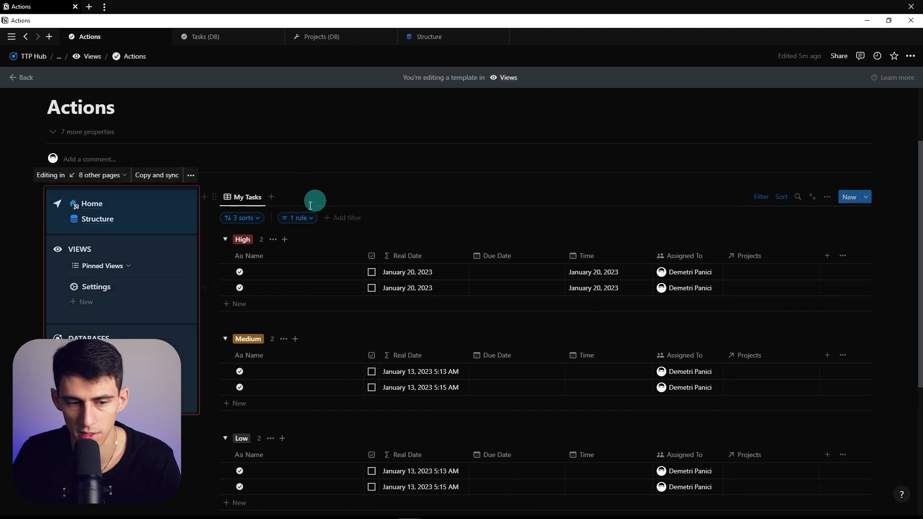
click(245, 198)
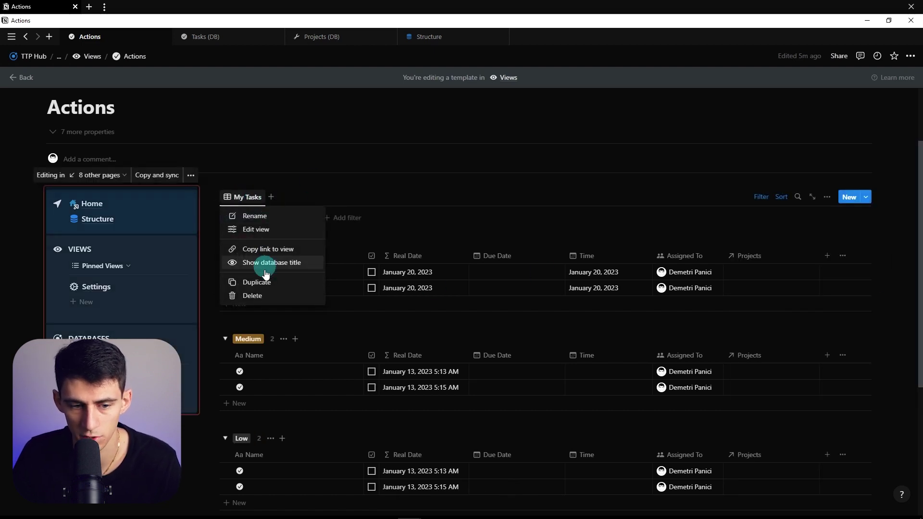
click(258, 283)
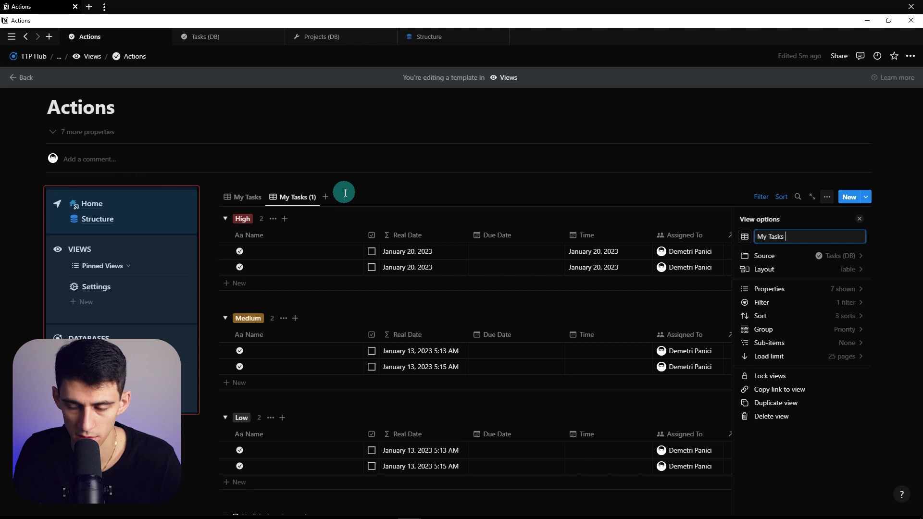
Remove the Priority grouping from the duplicated My Tasks view
click(795, 330)
click(803, 235)
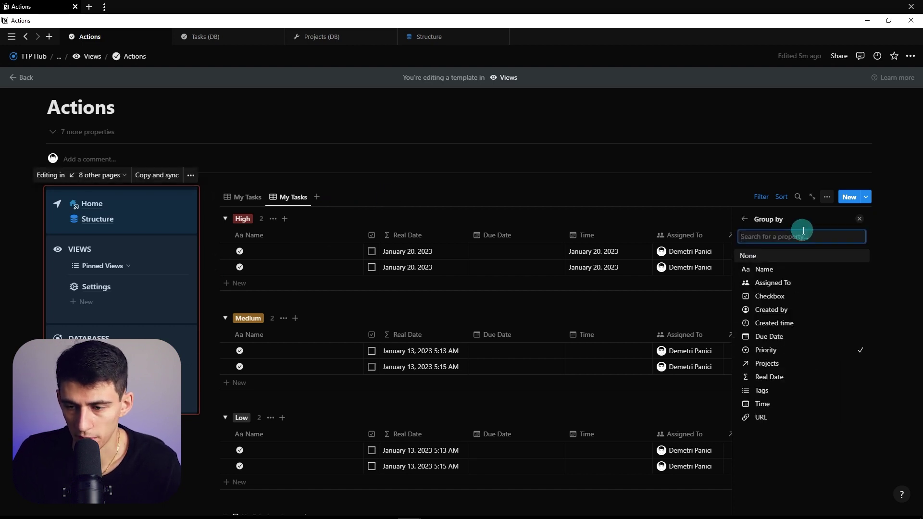
click(760, 255)
click(827, 197)
Show the Priority column and review the table's sort rules
click(768, 291)
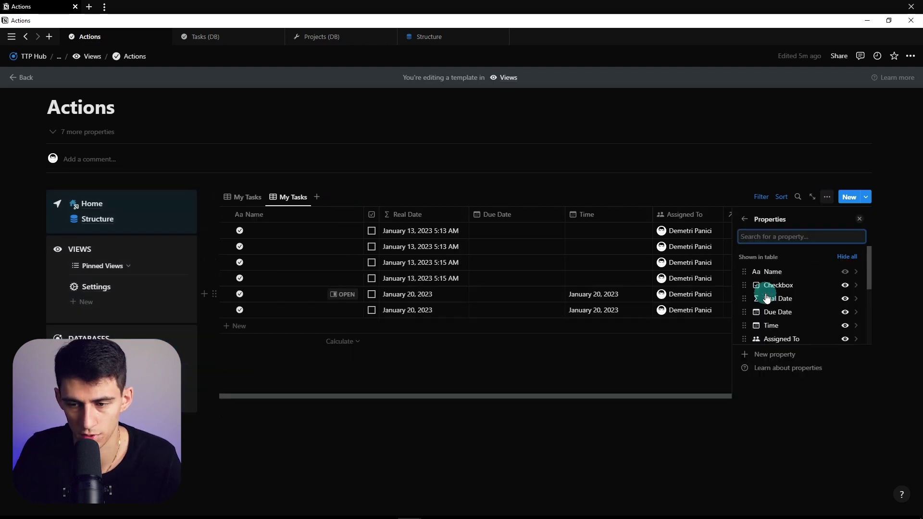
text(prio)
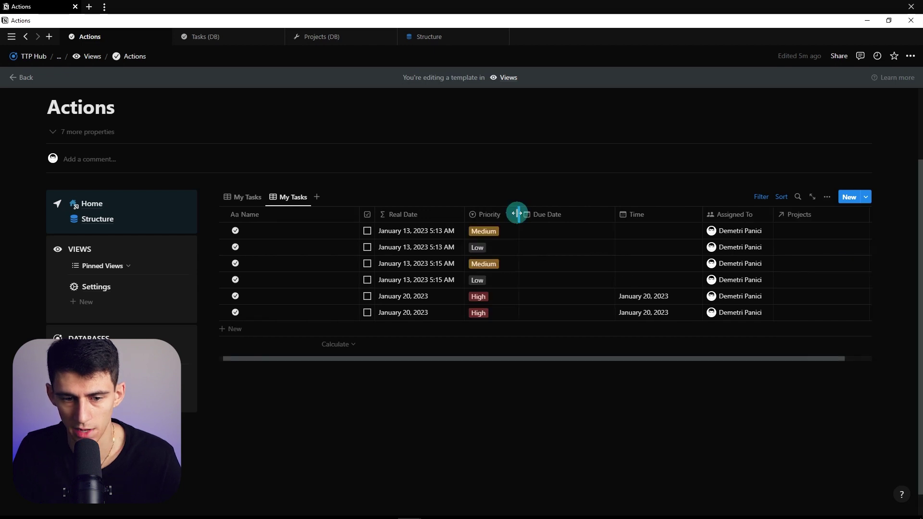
key(Return)
click(781, 197)
click(375, 393)
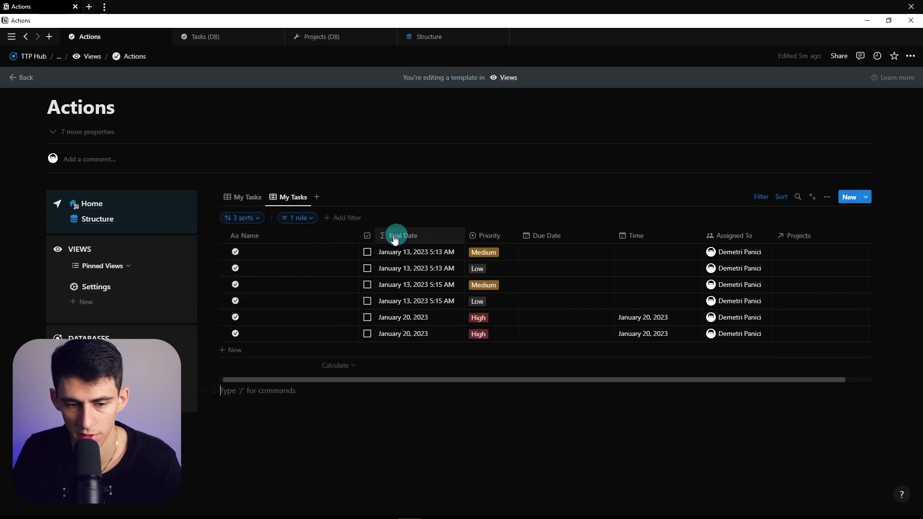
click(255, 218)
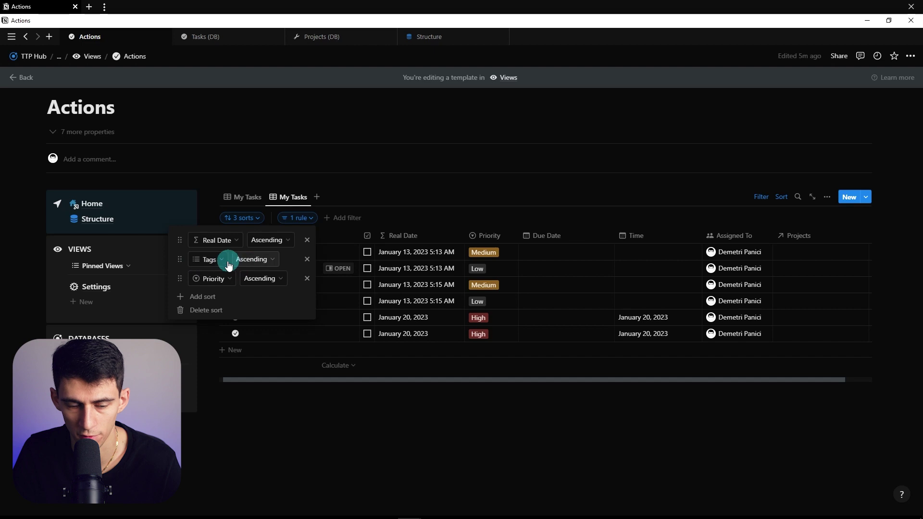
click(562, 387)
click(827, 196)
click(769, 284)
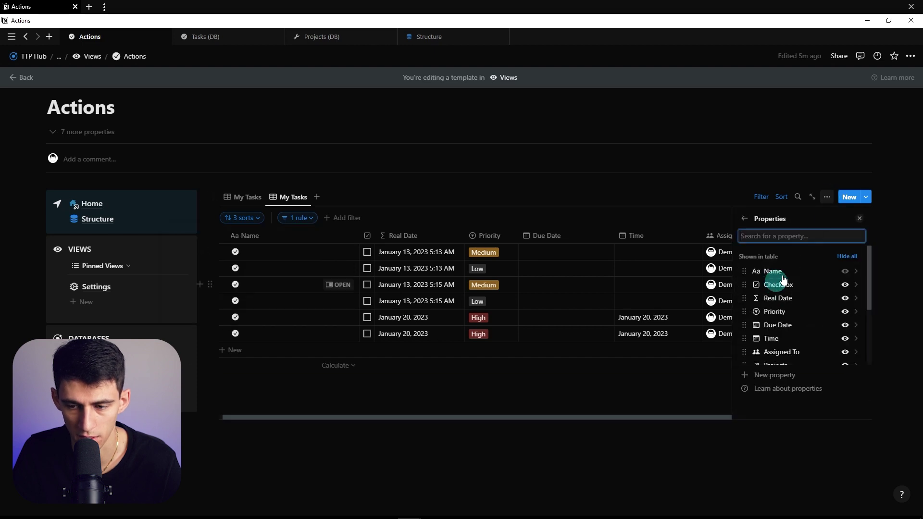
Show the Tags column and set the second task's priority to Medium
text(t)
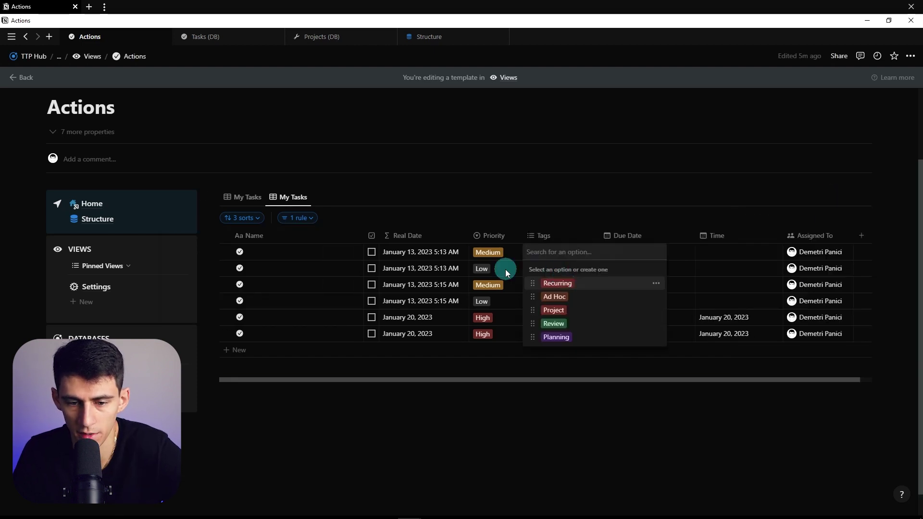
click(505, 270)
click(503, 267)
click(497, 315)
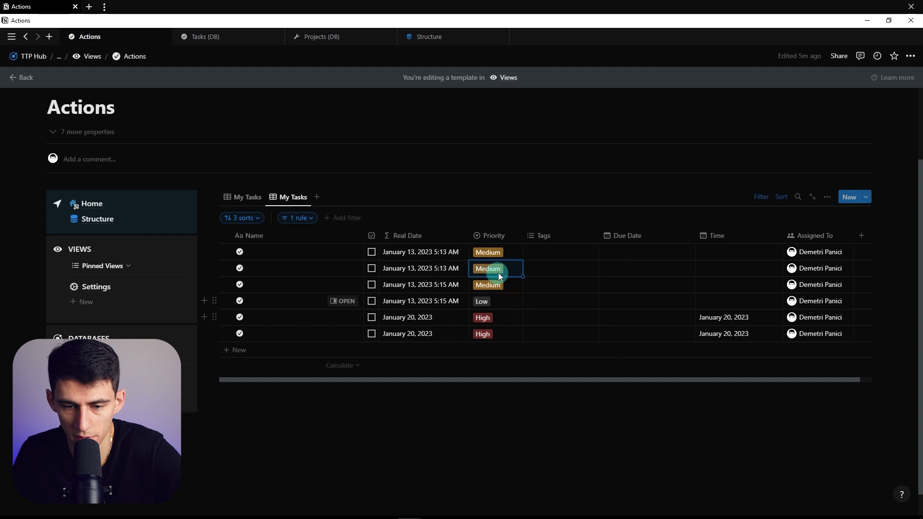
Tag the first task Ad Hoc and the second task Recurring
click(566, 254)
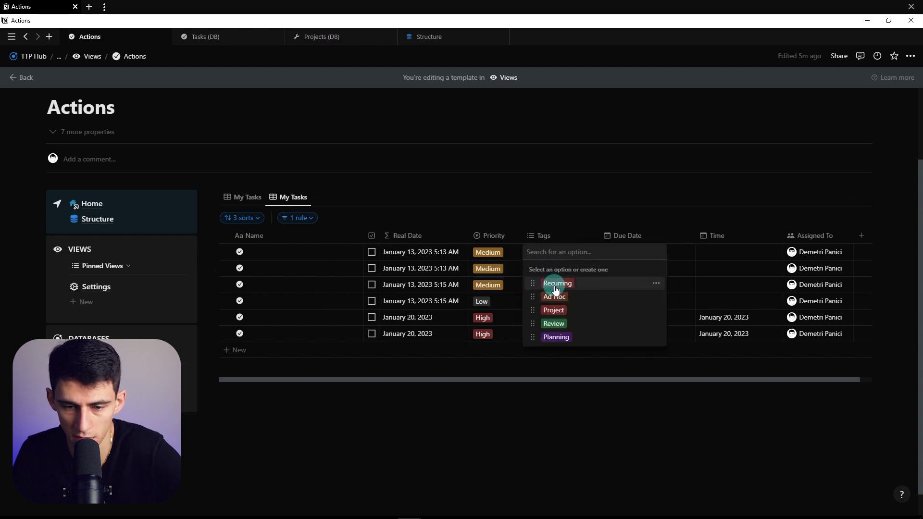
click(555, 297)
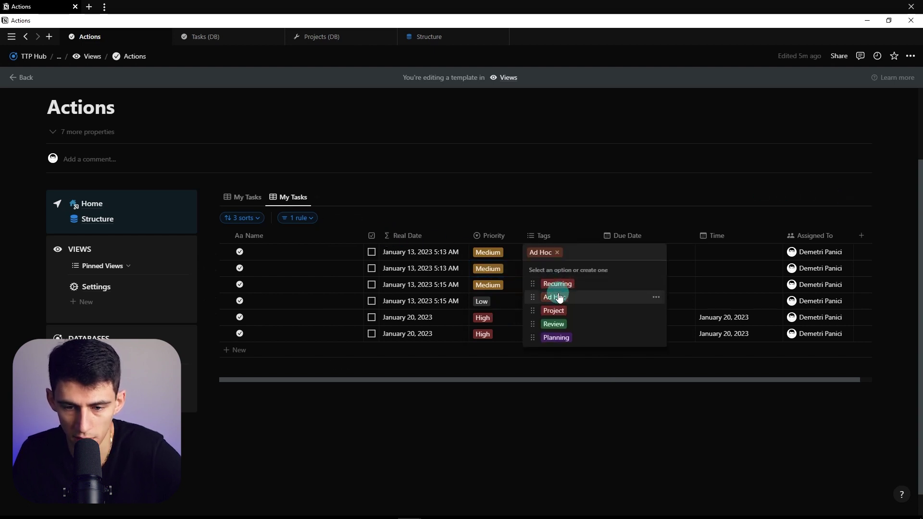
click(505, 267)
click(548, 269)
click(548, 300)
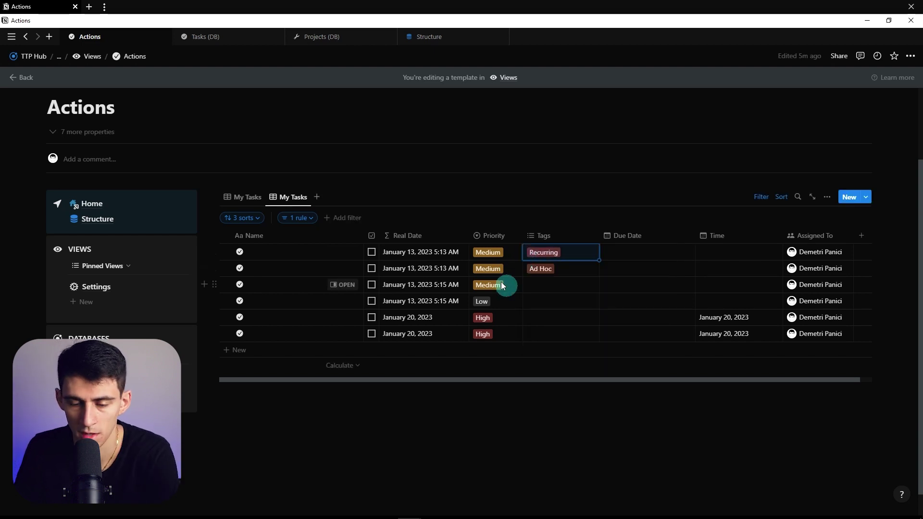
Check the filter and sort rules, then raise the task's priority to High
click(298, 217)
click(276, 216)
click(239, 219)
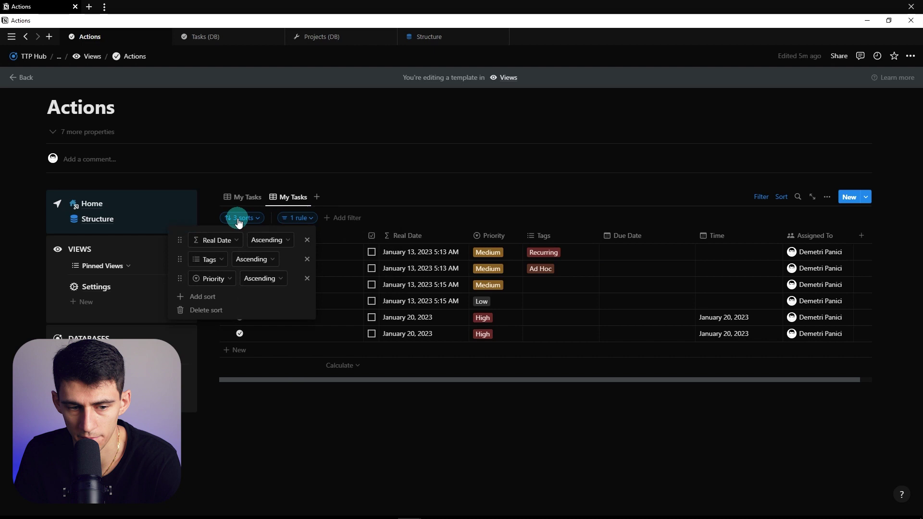
click(288, 216)
click(495, 247)
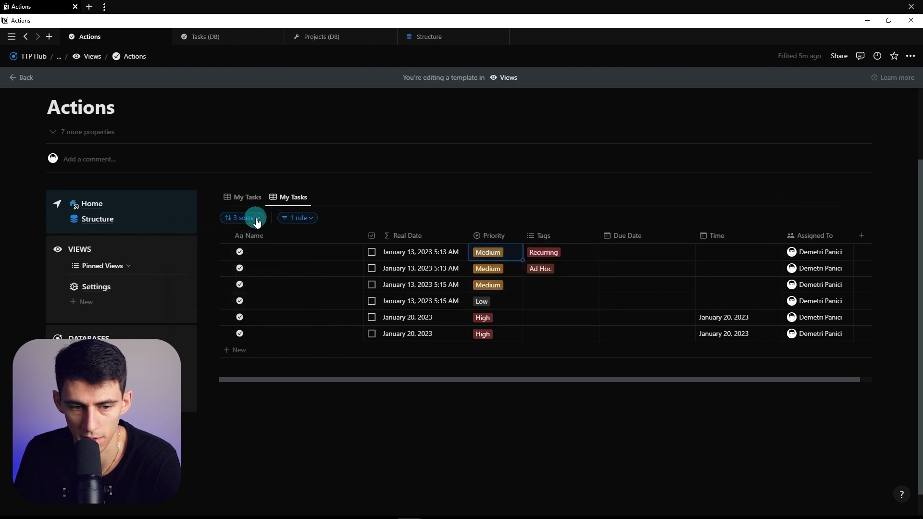
click(258, 219)
click(495, 268)
click(510, 302)
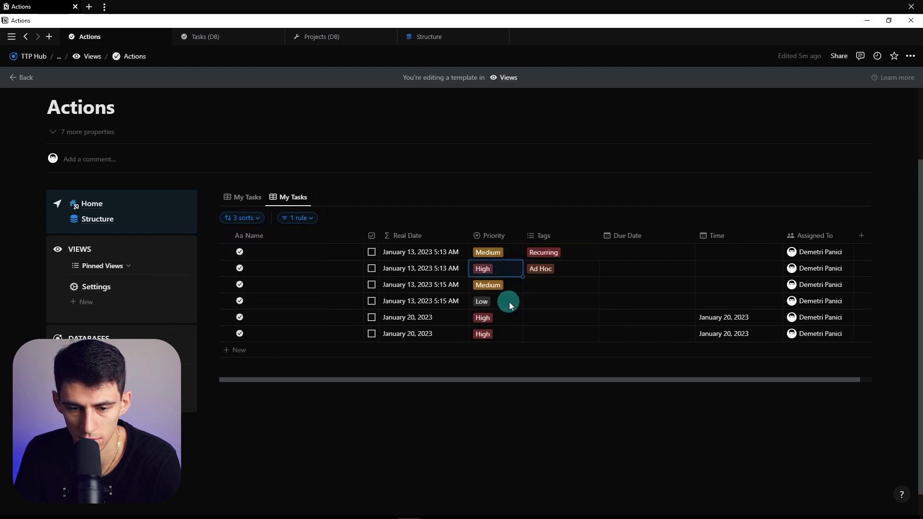
Move the Priority sort above Tags and save the order for everyone
click(244, 217)
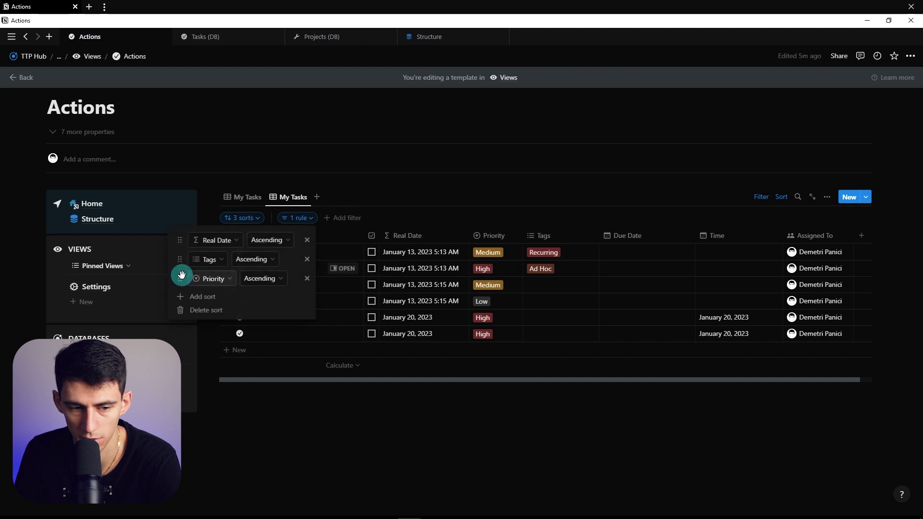
drag(181, 275, 189, 257)
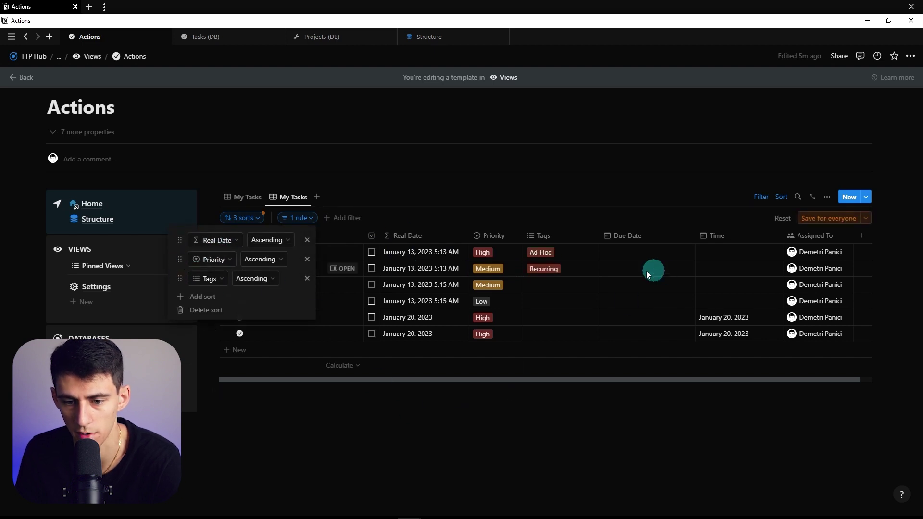
click(808, 218)
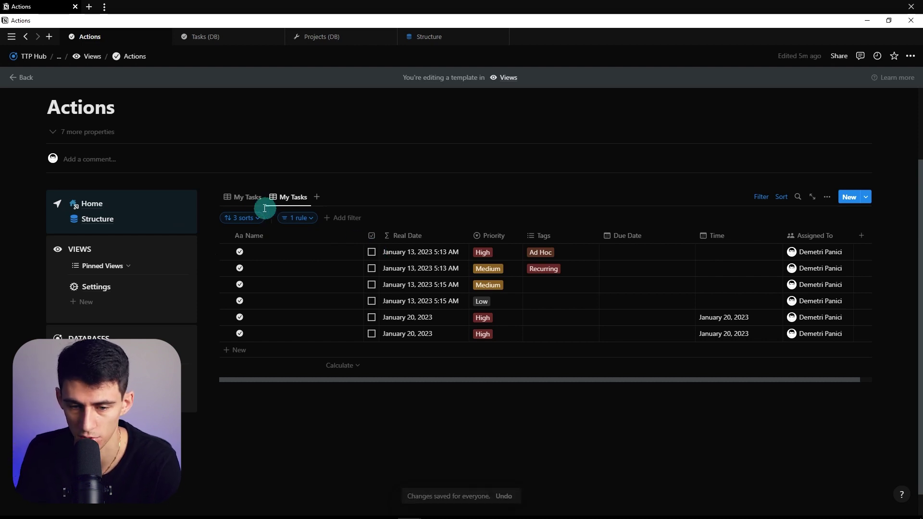
Retitle the recurring task template Monday Reports
click(247, 197)
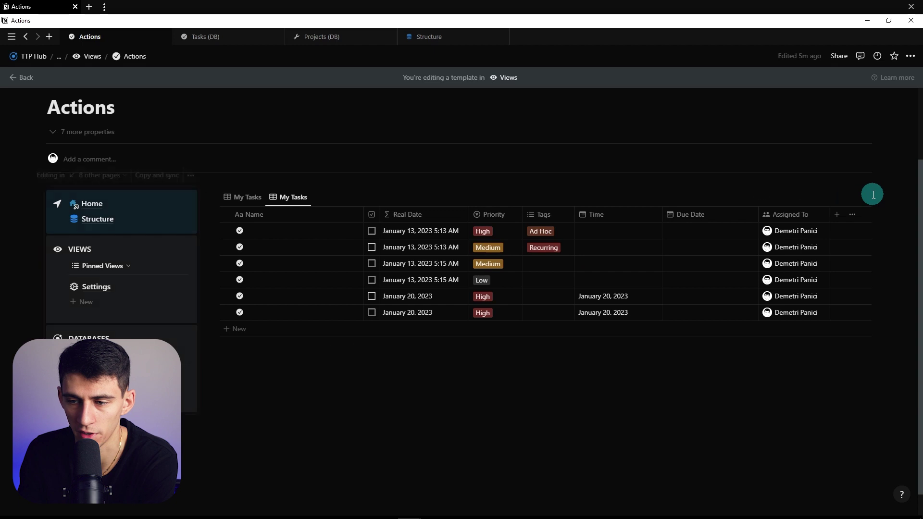
click(866, 196)
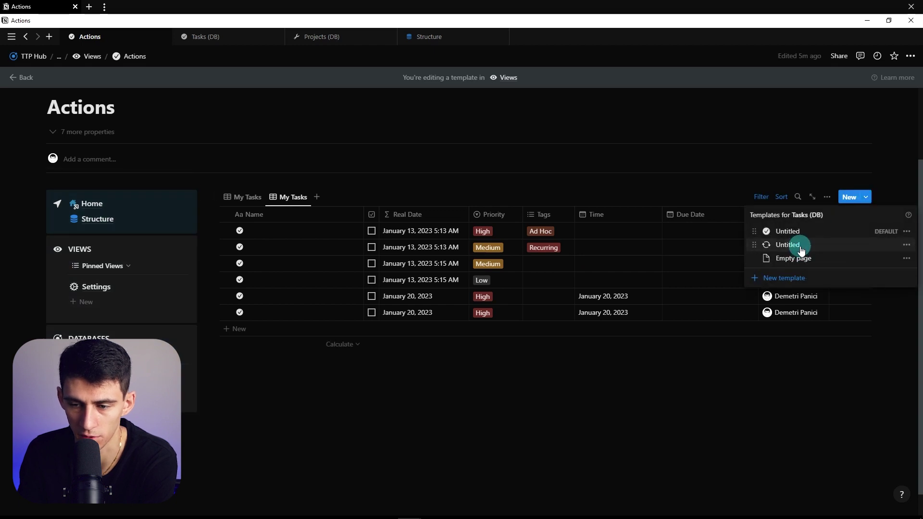
click(903, 246)
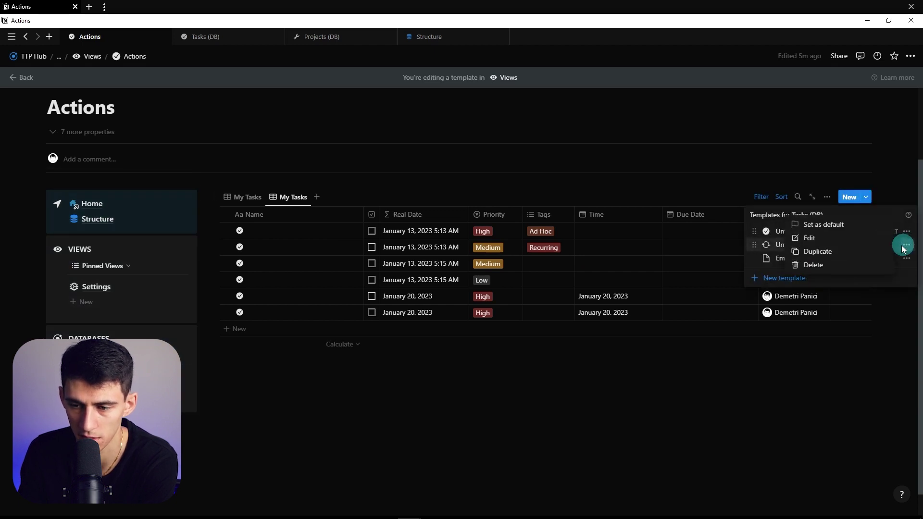
click(835, 250)
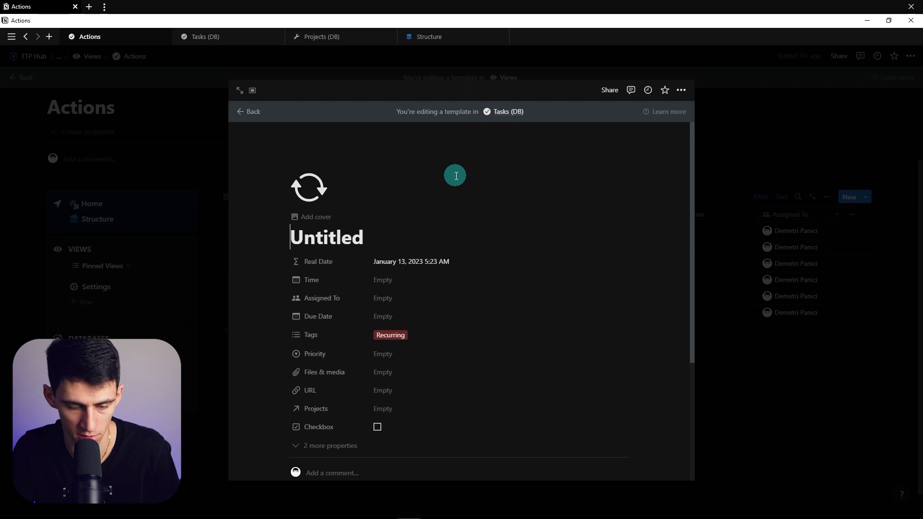
text(Monday R)
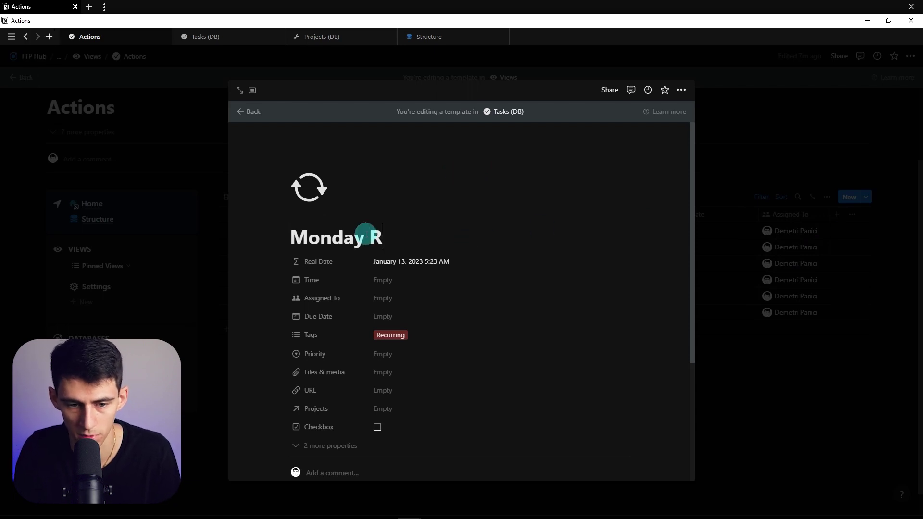
click(468, 59)
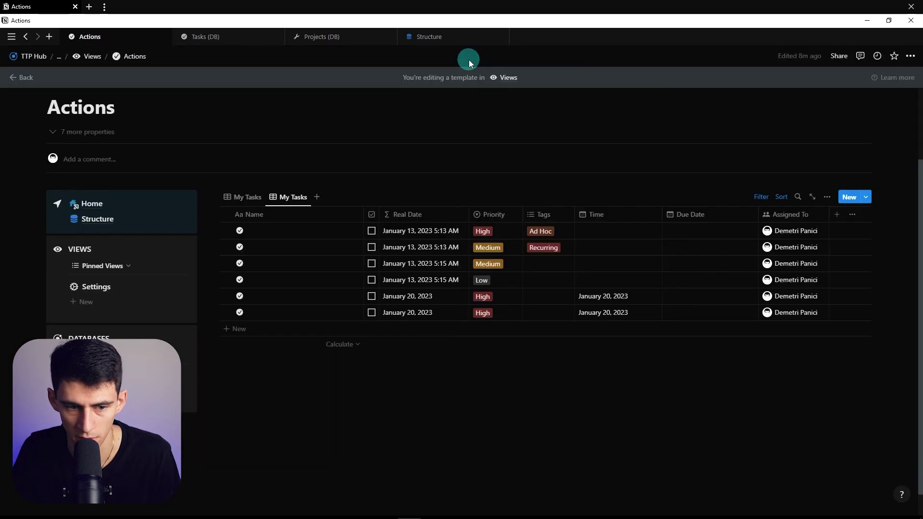
Reopen the Monday Reports template leaving it unassigned, then delete the three older sample tasks
click(865, 197)
click(903, 246)
click(834, 249)
click(435, 298)
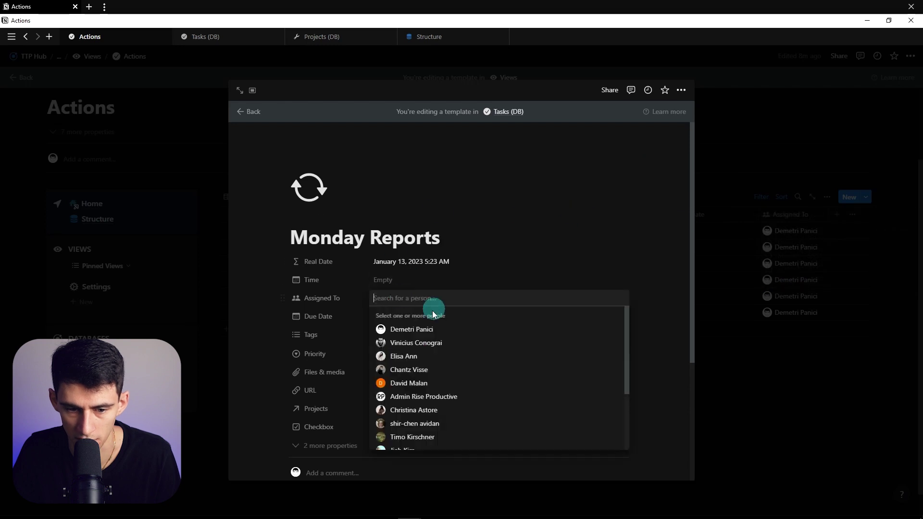
click(785, 257)
click(495, 79)
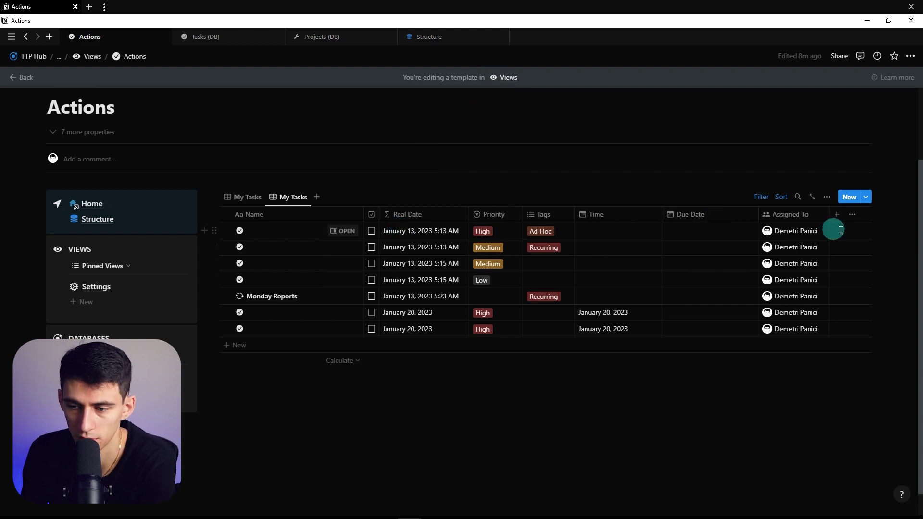
drag(890, 229, 784, 247)
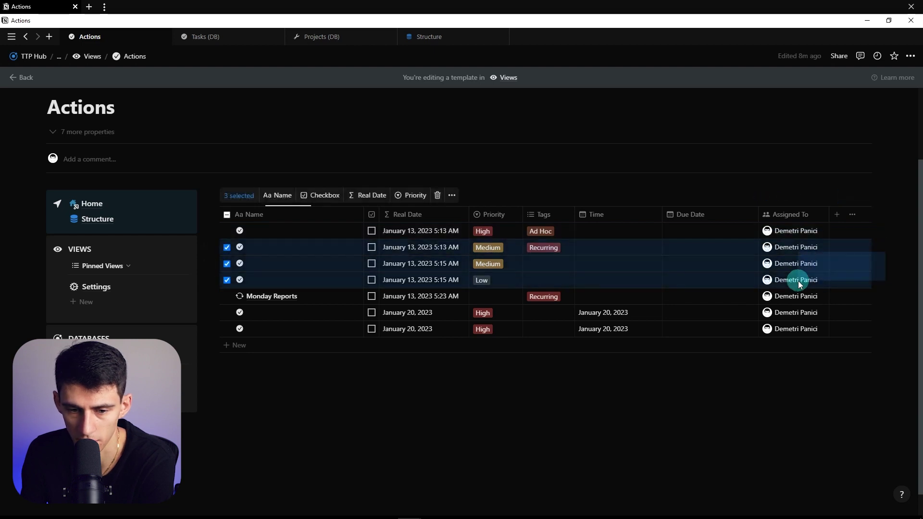
key(Delete)
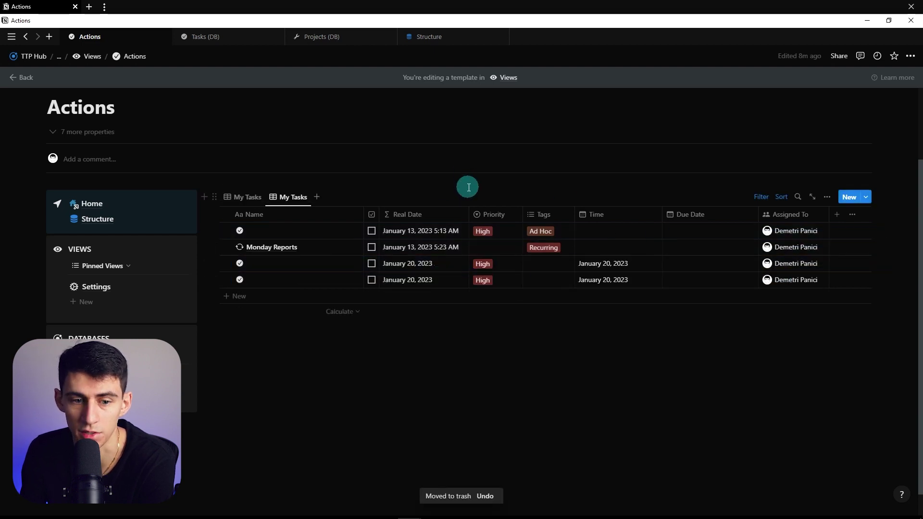
Set the Ad Hoc task's Time to January 16, 2023
click(599, 236)
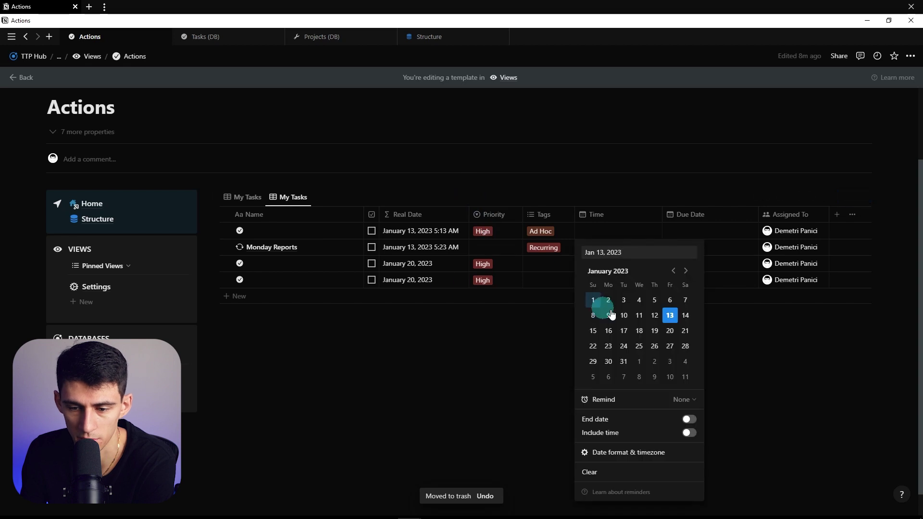
click(608, 331)
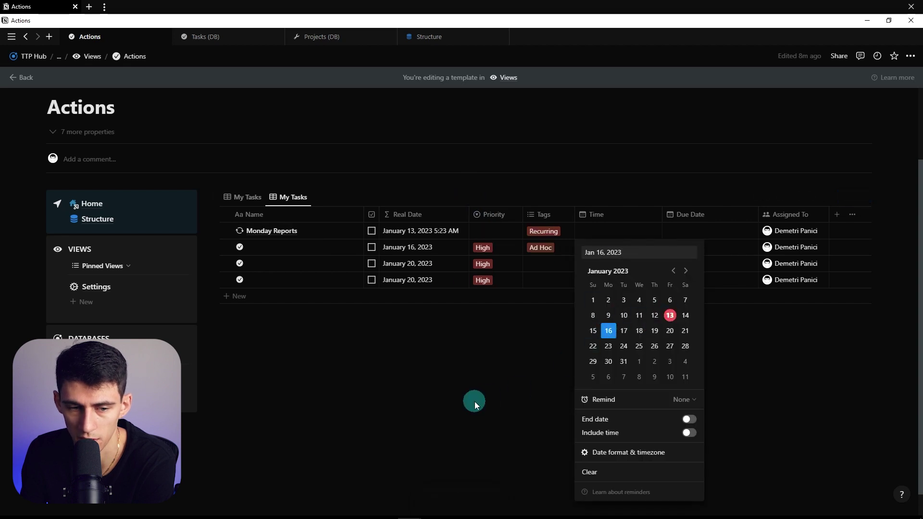
click(474, 400)
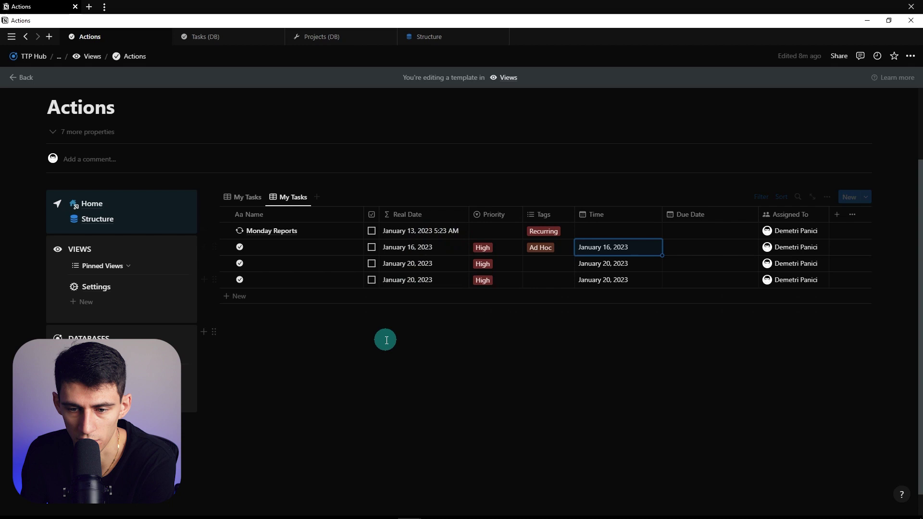
Set Monday Reports' Time to January 16, 2023 at 12:00 PM
click(618, 231)
click(608, 332)
click(689, 432)
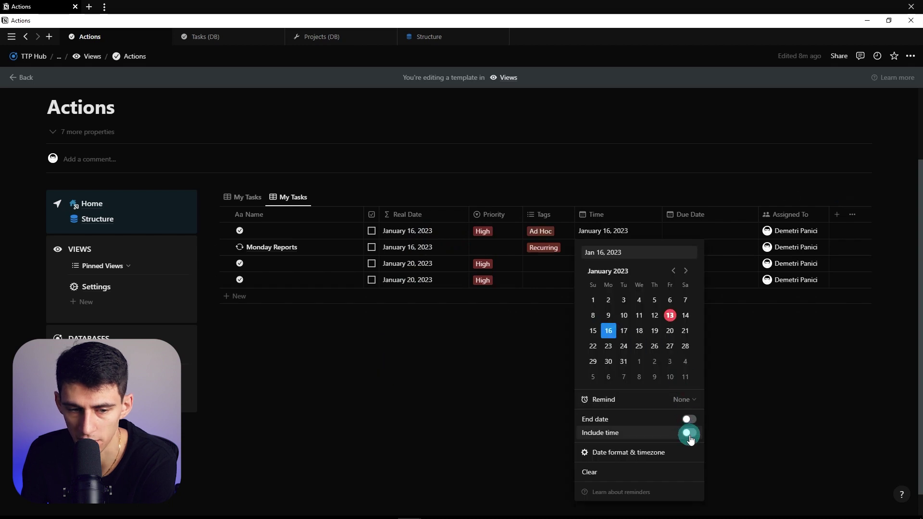
click(668, 251)
text(12:00 PM)
key(Return)
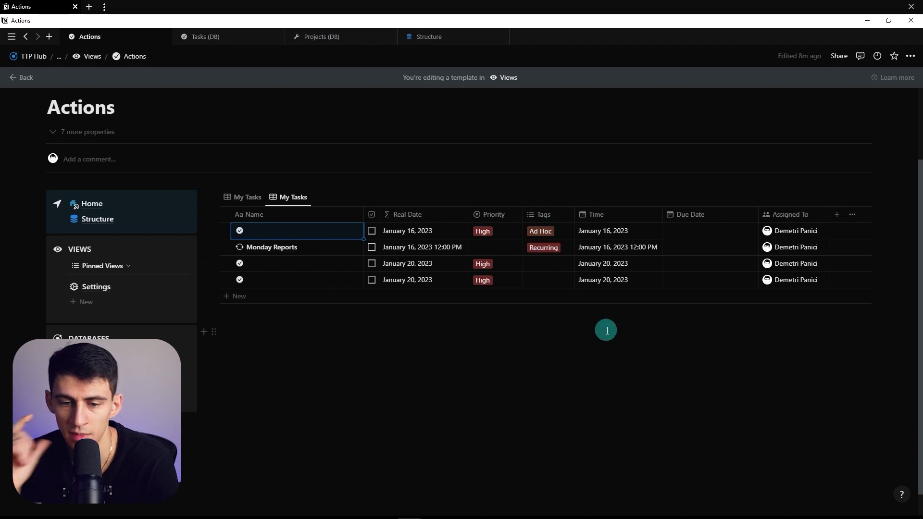
click(253, 197)
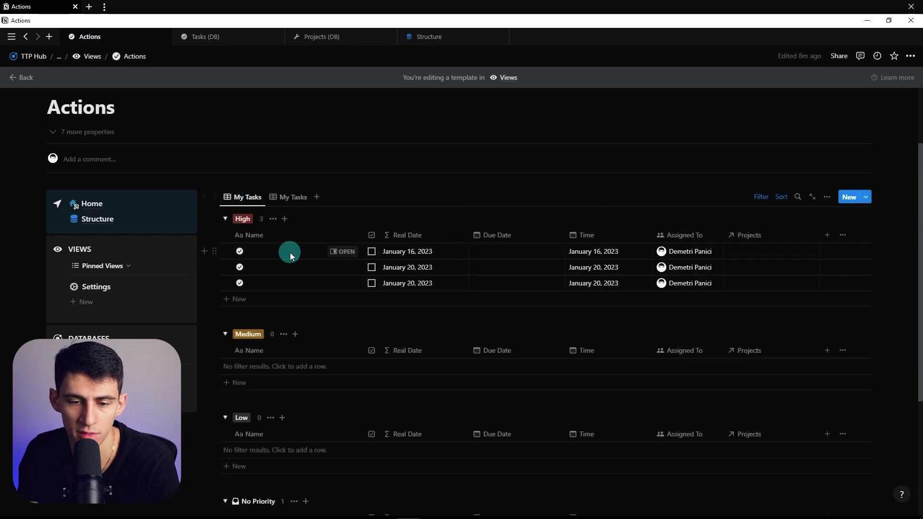
Open the Monday Reports recurring template for editing from the New templates list
scroll(301, 312, down, 1)
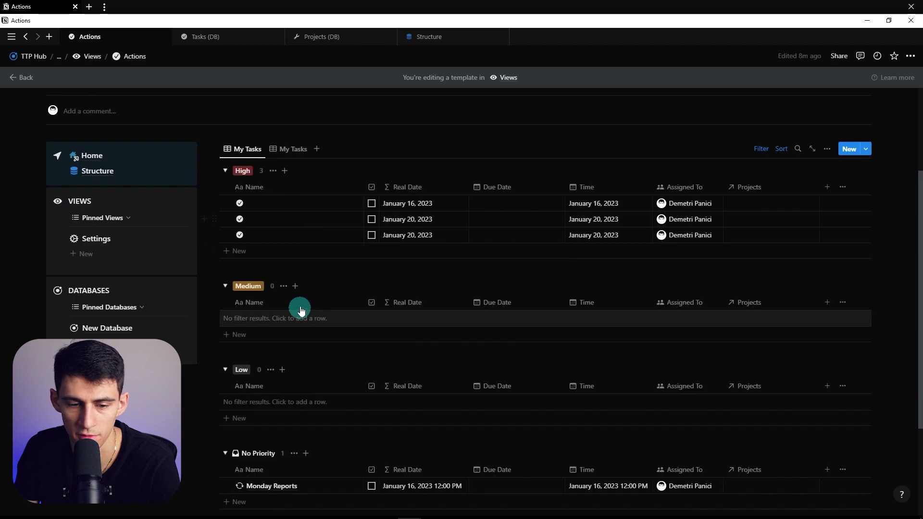
scroll(301, 312, down, 1)
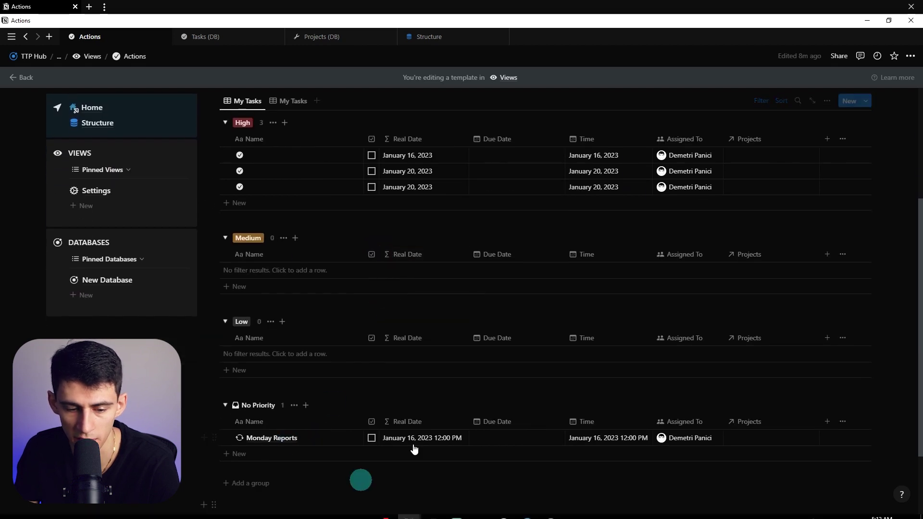
scroll(433, 423, up, 3)
click(866, 245)
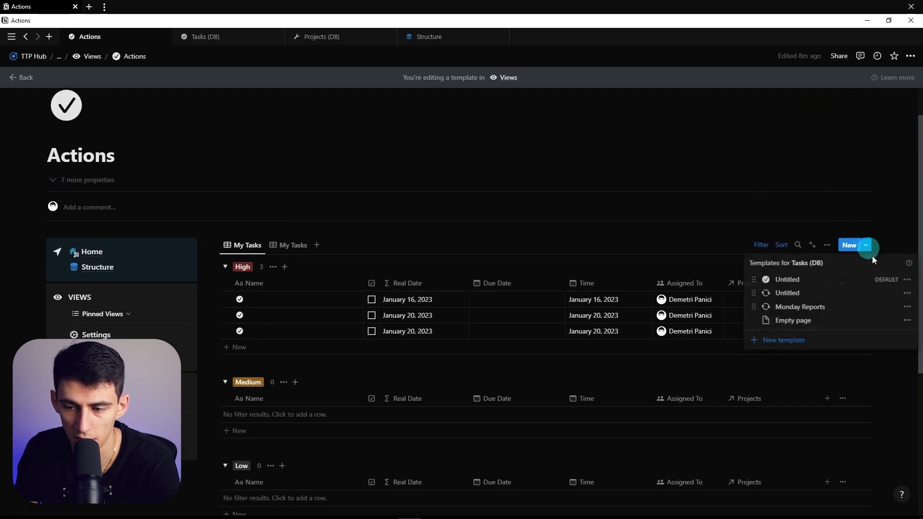
click(907, 293)
click(812, 300)
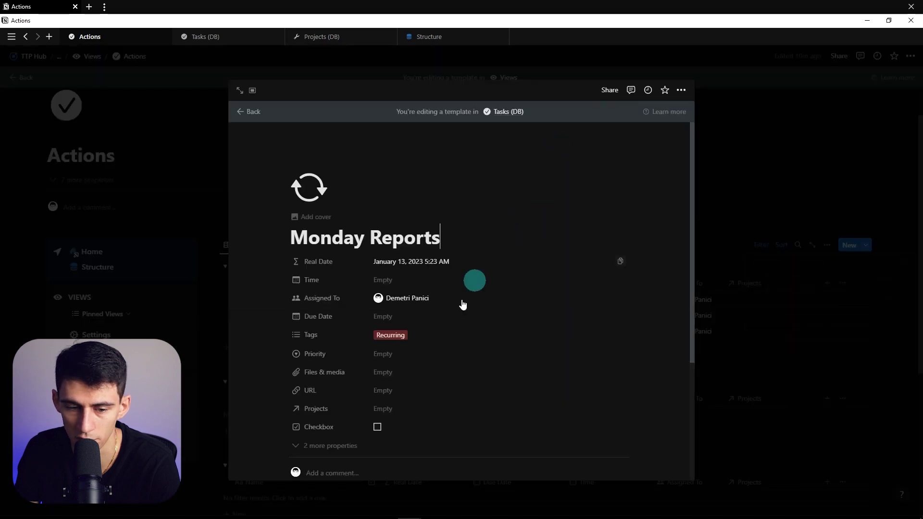
Set the template's Priority to Medium and check it now sits in the Medium group
click(404, 355)
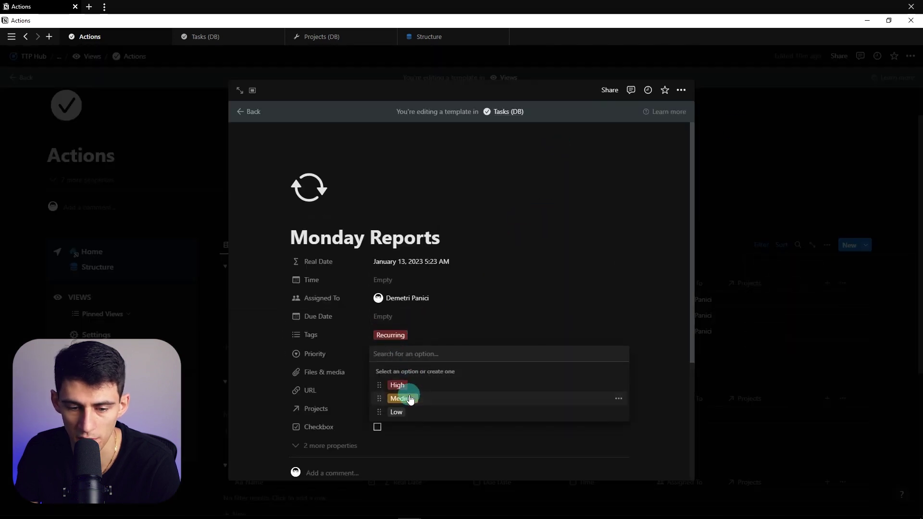
click(402, 398)
click(665, 276)
scroll(546, 180, down, 5)
scroll(547, 180, up, 4)
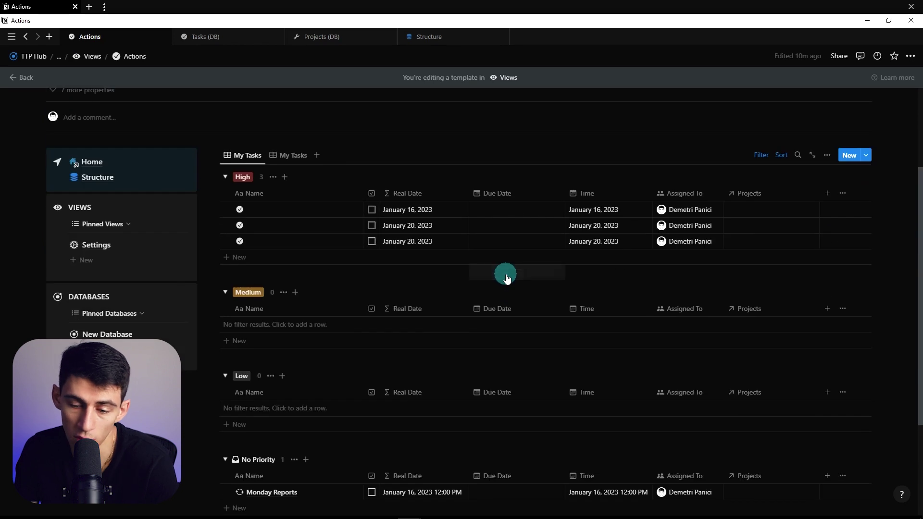
scroll(505, 274, down, 2)
scroll(510, 289, up, 4)
scroll(423, 274, down, 1)
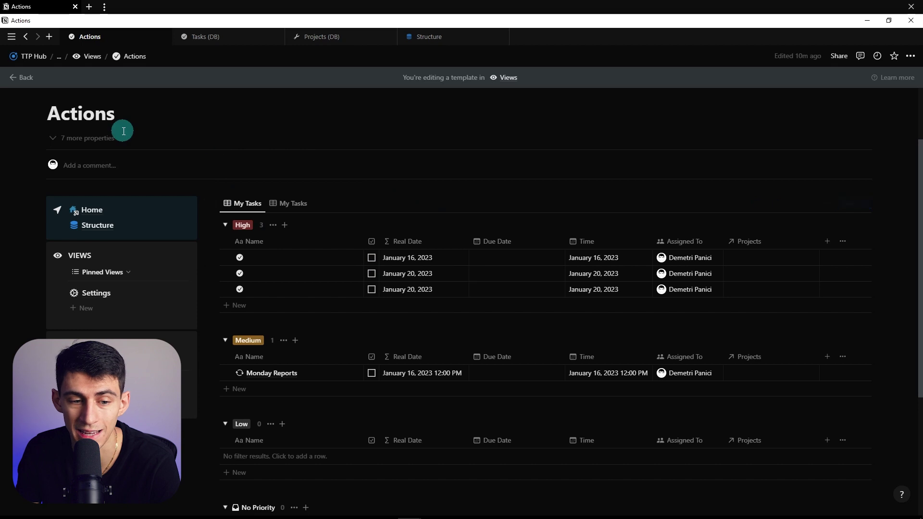
Duplicate the My Tasks view and switch the copy's layout to List
click(231, 203)
click(264, 289)
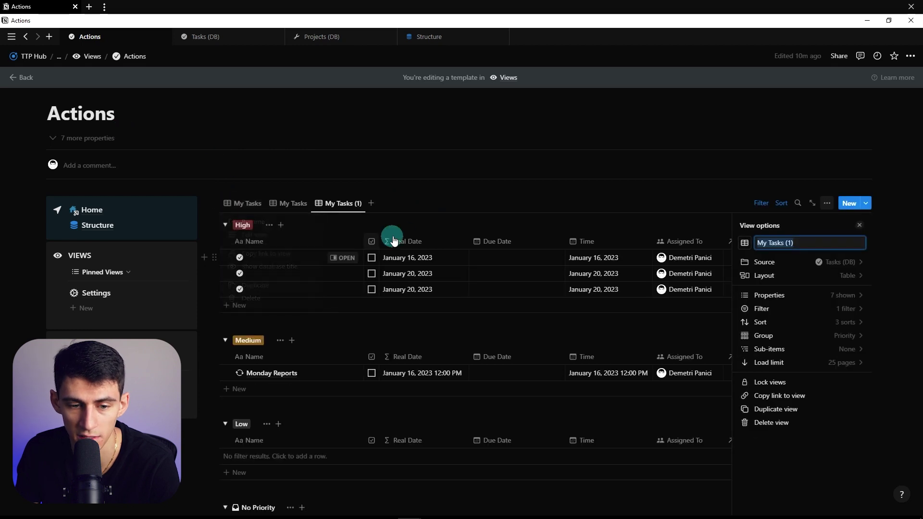
click(811, 274)
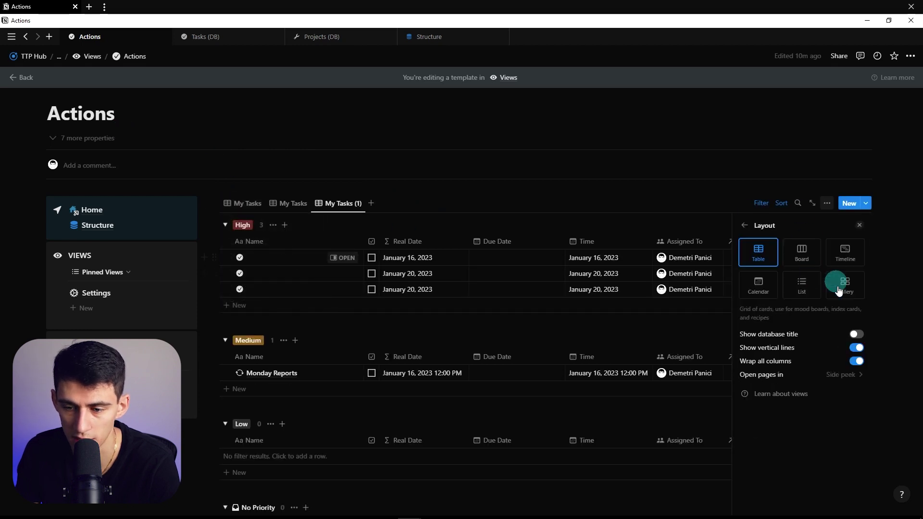
click(803, 284)
key(Escape)
Show Real Date, Checkbox, Projects and Assigned To in the list, placing Projects after Assigned To
click(807, 295)
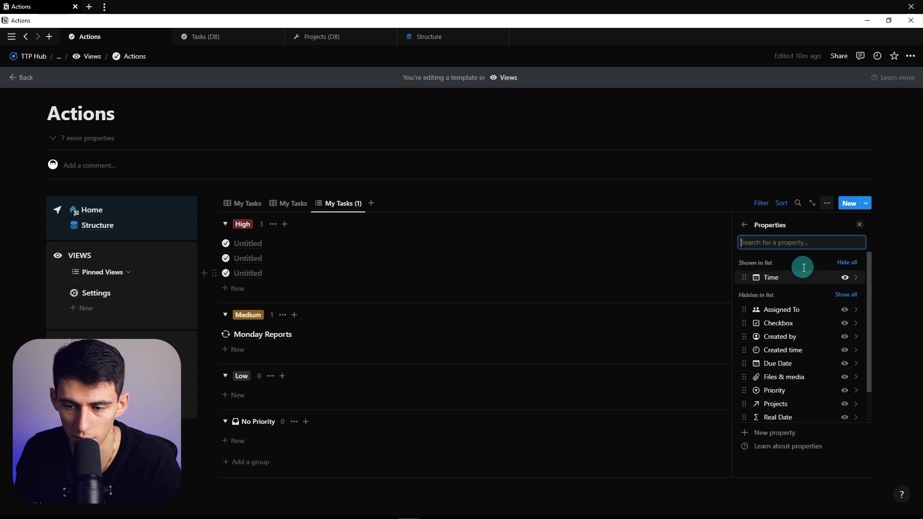
text(rea)
click(845, 303)
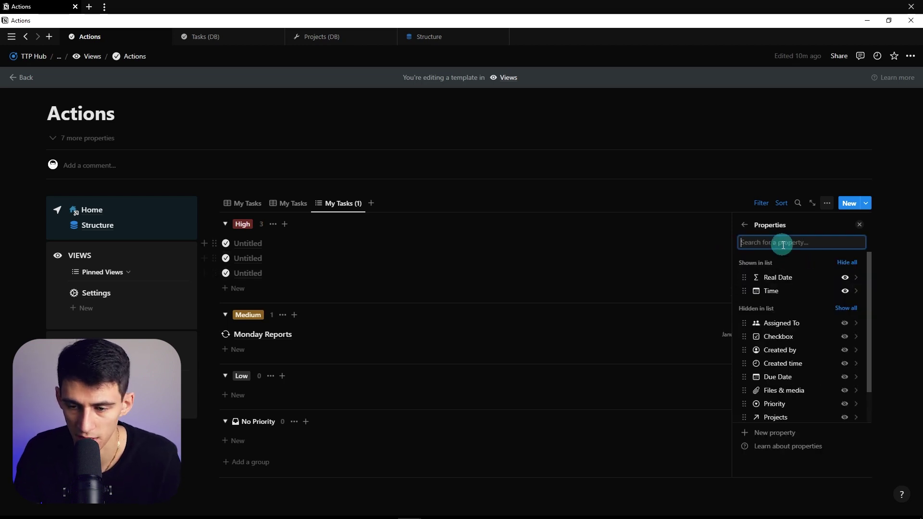
text(check)
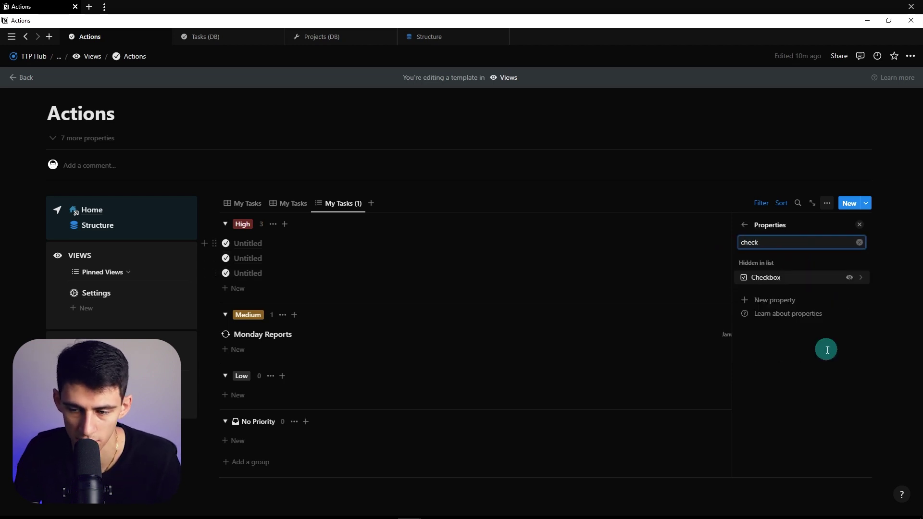
click(849, 277)
text(proje)
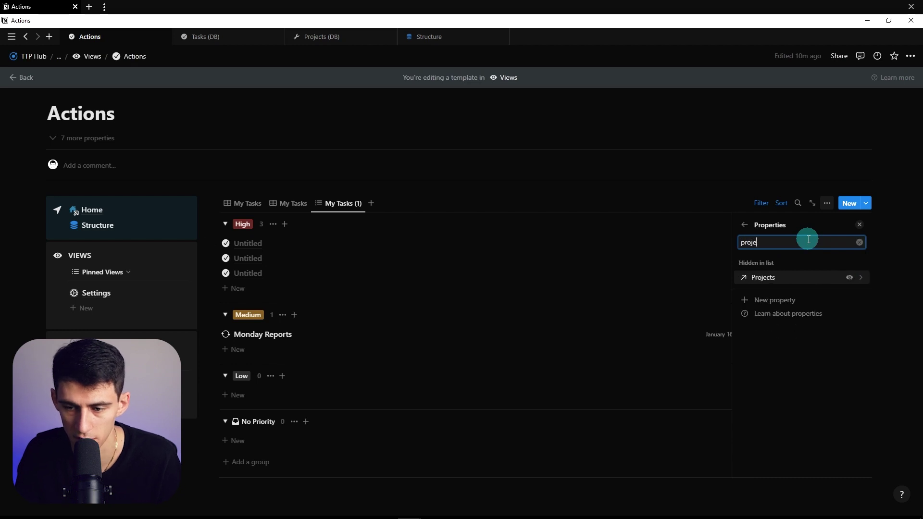
click(849, 278)
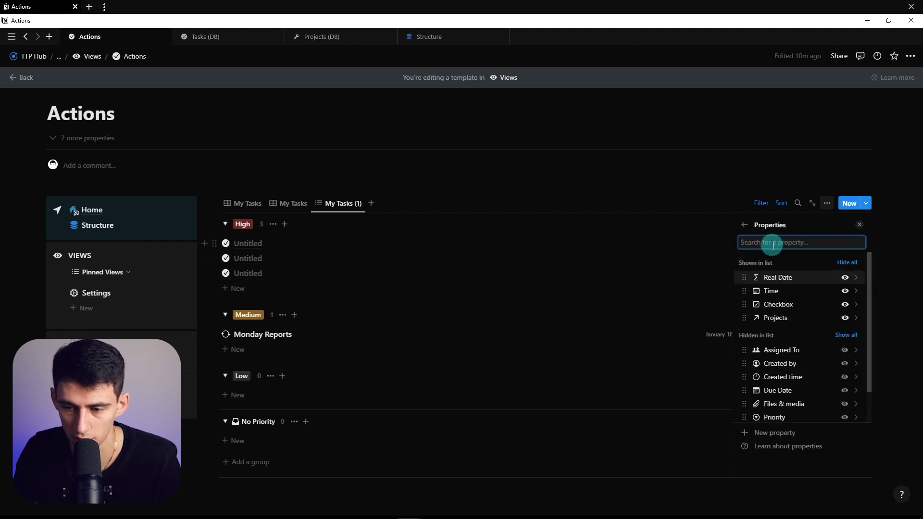
text(as)
click(851, 279)
click(888, 232)
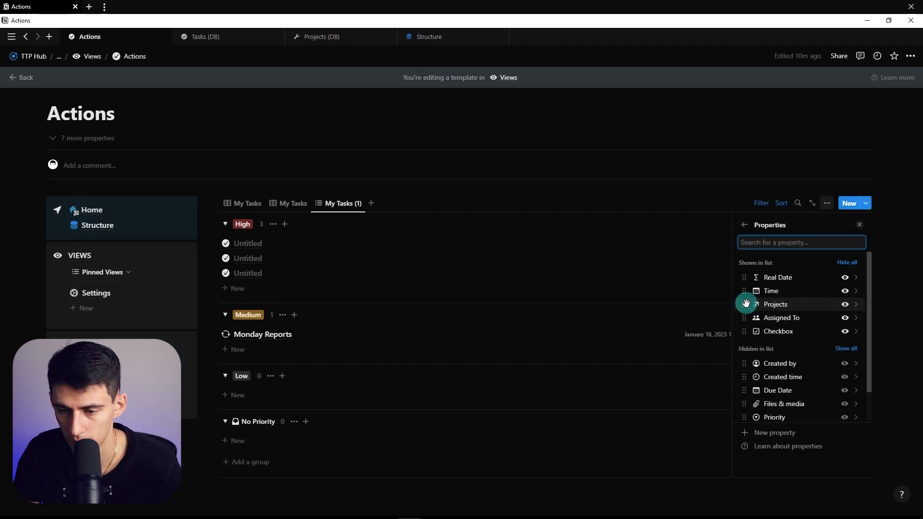
drag(746, 304, 748, 317)
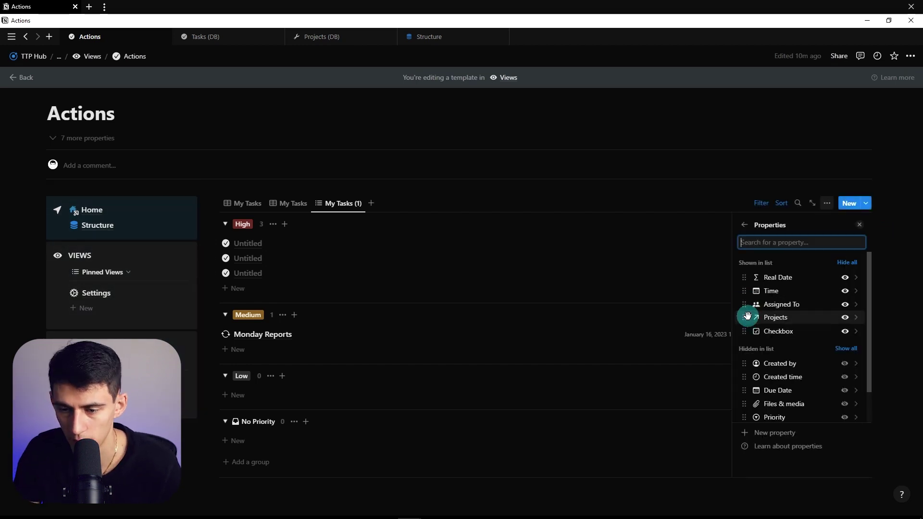
click(901, 250)
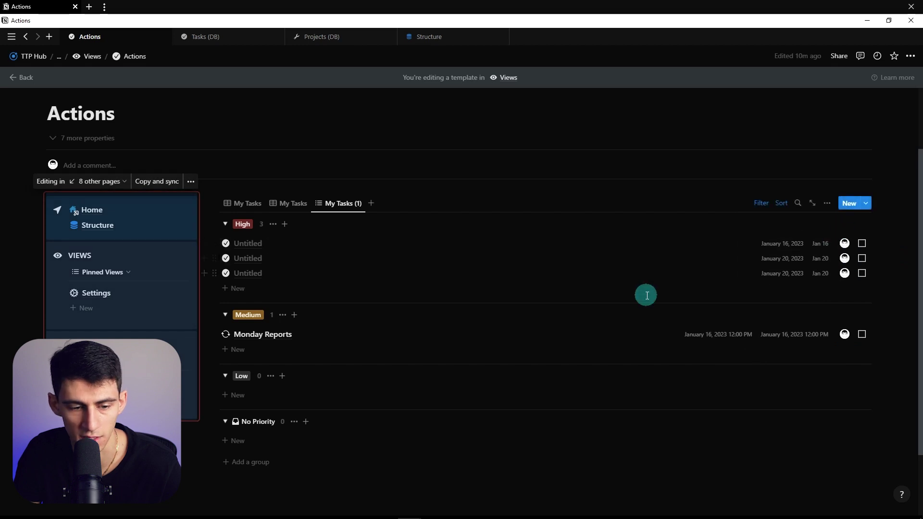
Move the new list view to the first tab position and begin renaming it
drag(336, 205, 258, 205)
click(251, 205)
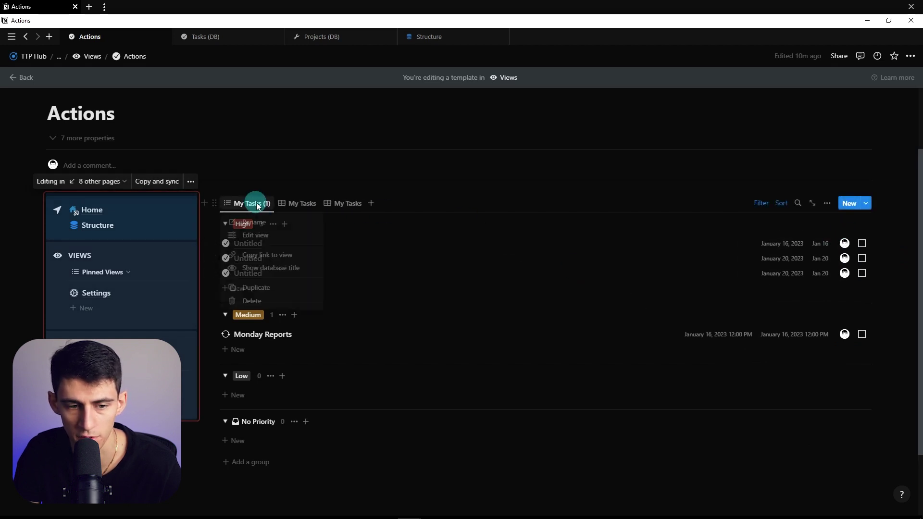
click(262, 220)
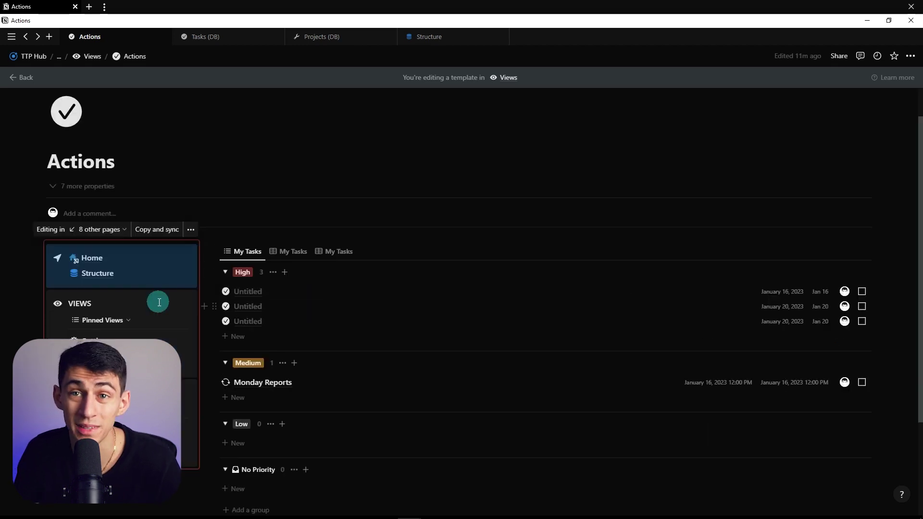
Create a new pinned view page and fill it from the Actions template
click(91, 356)
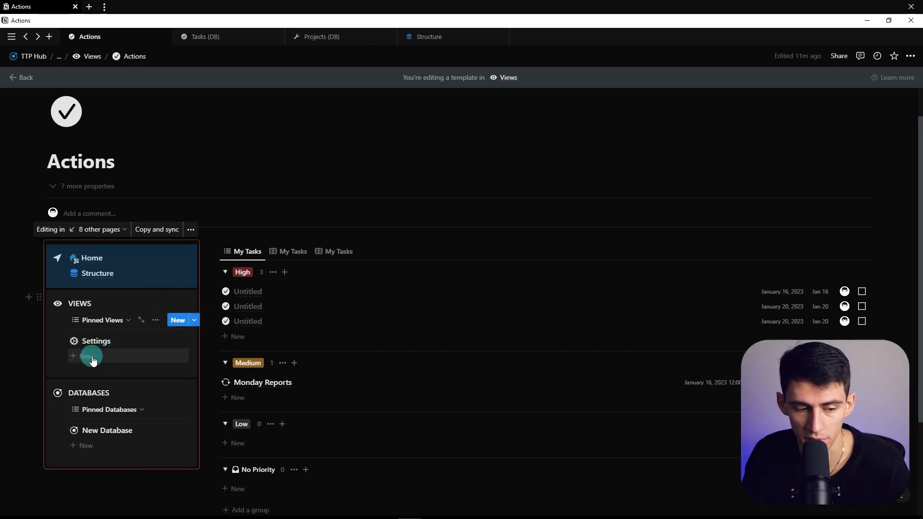
click(139, 355)
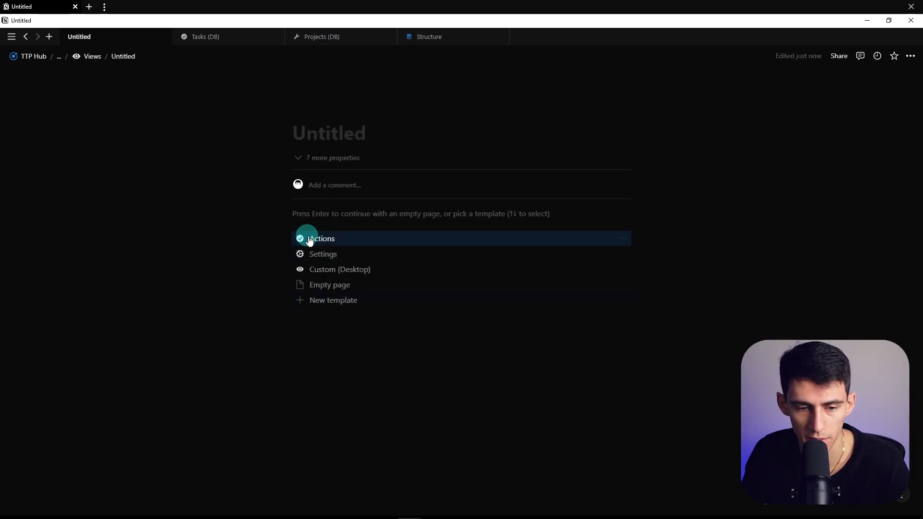
click(308, 239)
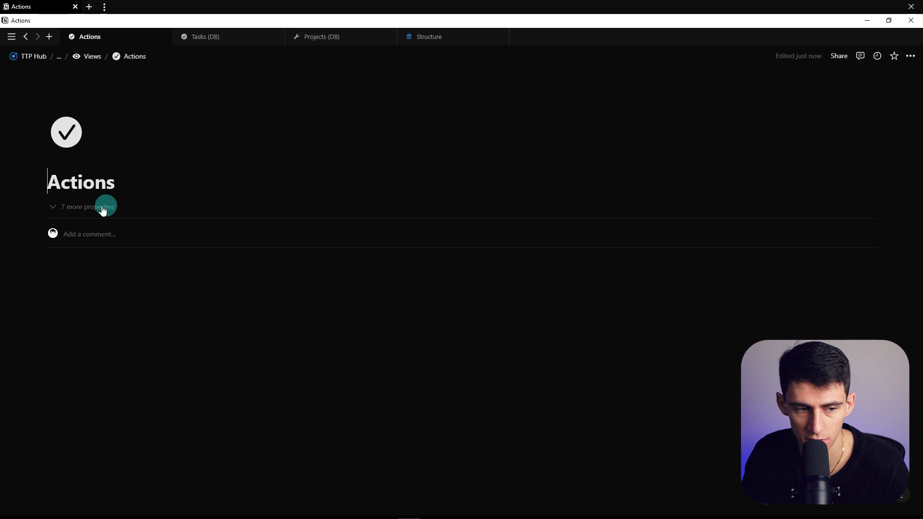
Set the Actions page's Sorting No. property to 1
click(82, 210)
click(216, 204)
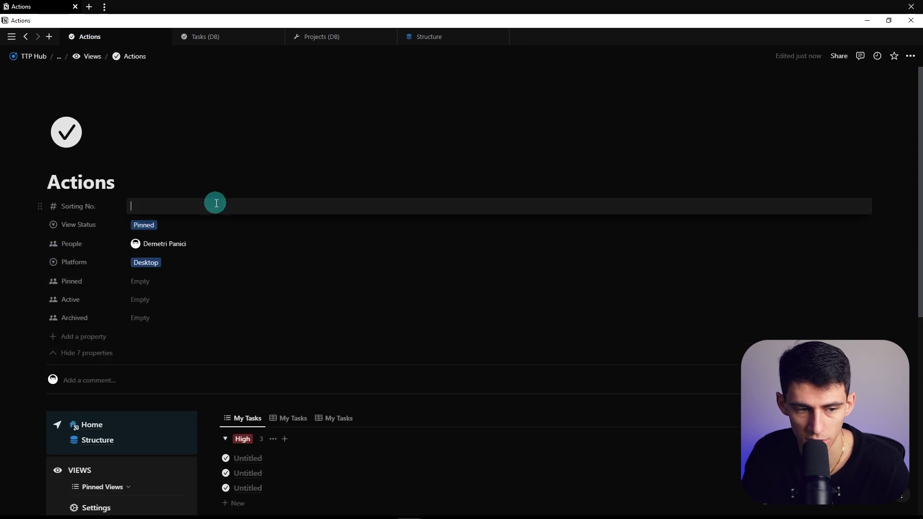
text(1)
click(82, 353)
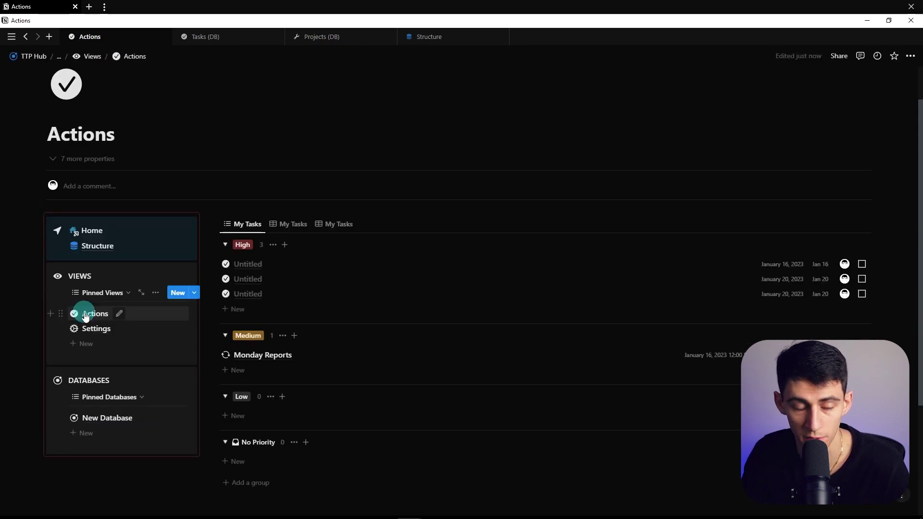